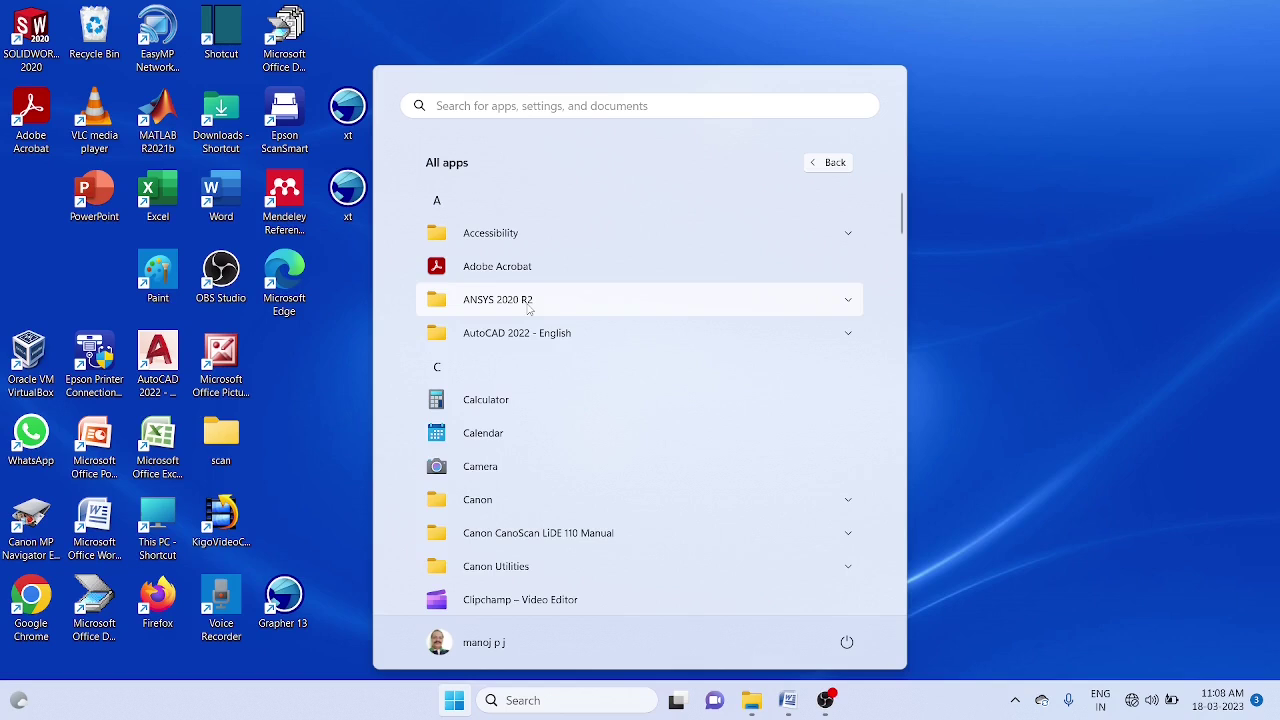
Launch Workbench 2020 R2 from the ANSYS 2020 R2 folder in the Start menu app list.
{"action": "left_click", "coordinate": [529, 300]}
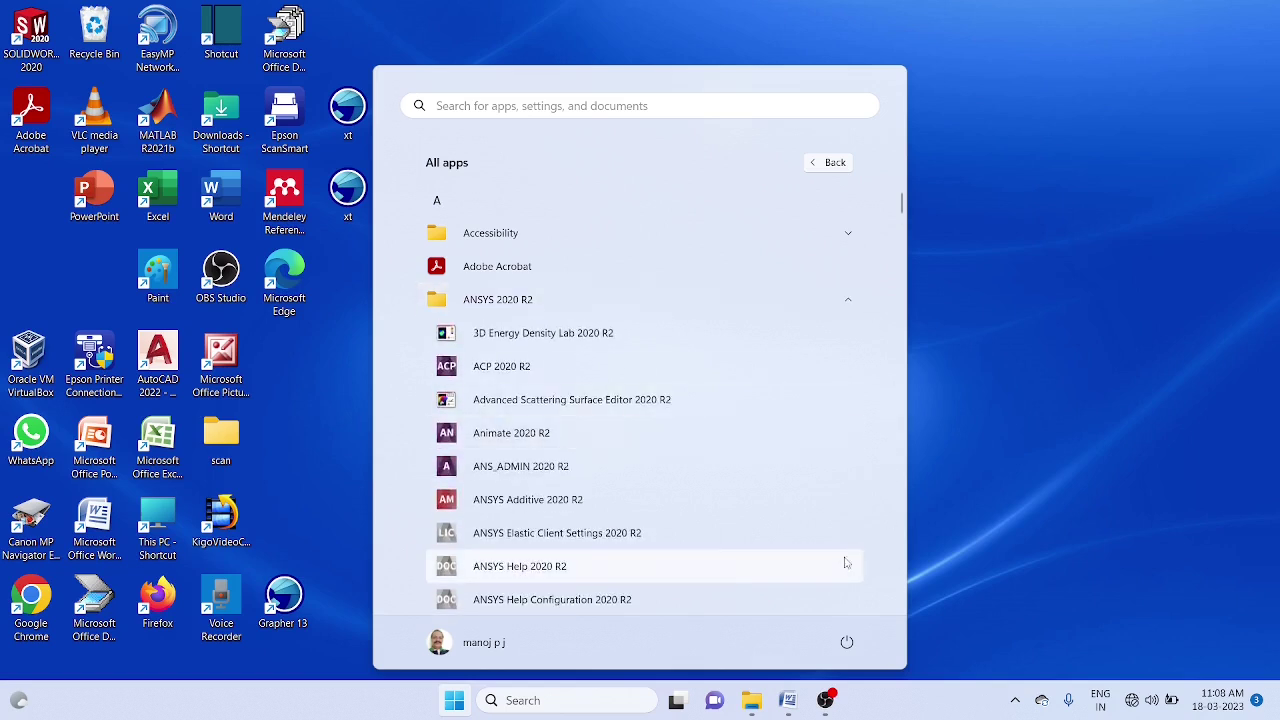
{"action": "key", "text": "Down"}
{"action": "key", "text": "Down"}
{"action": "key", "text": "Down"}
{"action": "key", "text": "Down"}
{"action": "key", "text": "Down"}
{"action": "key", "text": "Down"}
{"action": "key", "text": "Down"}
{"action": "key", "text": "Down"}
{"action": "key", "text": "Down"}
{"action": "key", "text": "Down"}
{"action": "key", "text": "Down"}
{"action": "key", "text": "Down"}
{"action": "key", "text": "Down"}
{"action": "key", "text": "Down"}
{"action": "key", "text": "Down"}
{"action": "key", "text": "Down"}
{"action": "key", "text": "Down"}
{"action": "key", "text": "Down"}
{"action": "key", "text": "Down"}
{"action": "key", "text": "Down"}
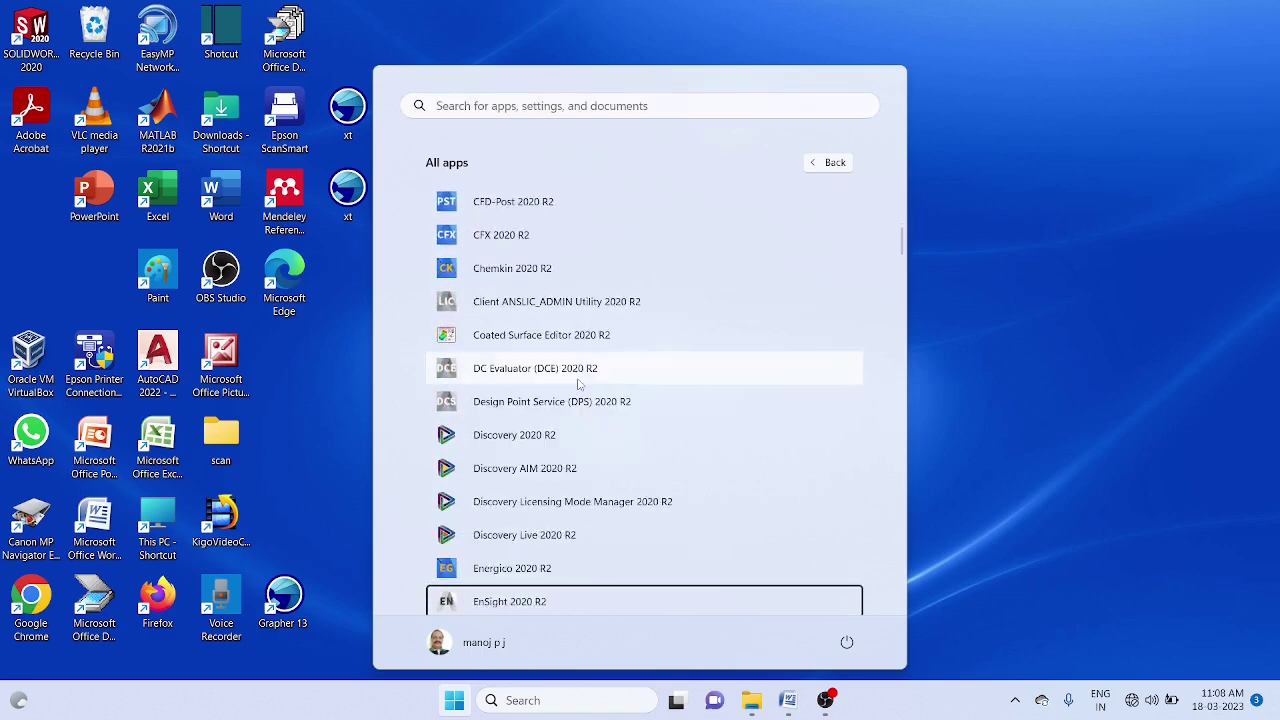
{"action": "key", "text": "Down"}
{"action": "key", "text": "Down"}
{"action": "key", "text": "Down"}
{"action": "key", "text": "Down"}
{"action": "key", "text": "Down"}
{"action": "scroll", "coordinate": [577, 384], "scroll_direction": "up", "scroll_amount": 5}
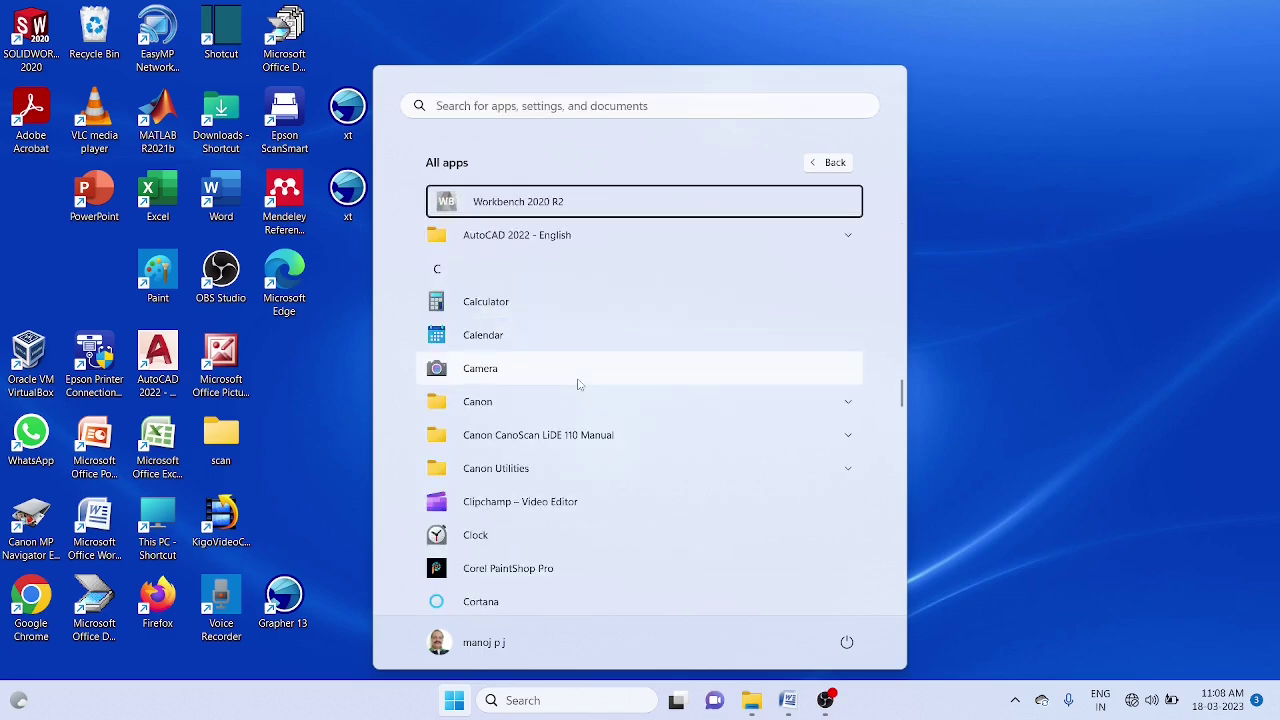
{"action": "key", "text": "Escape"}
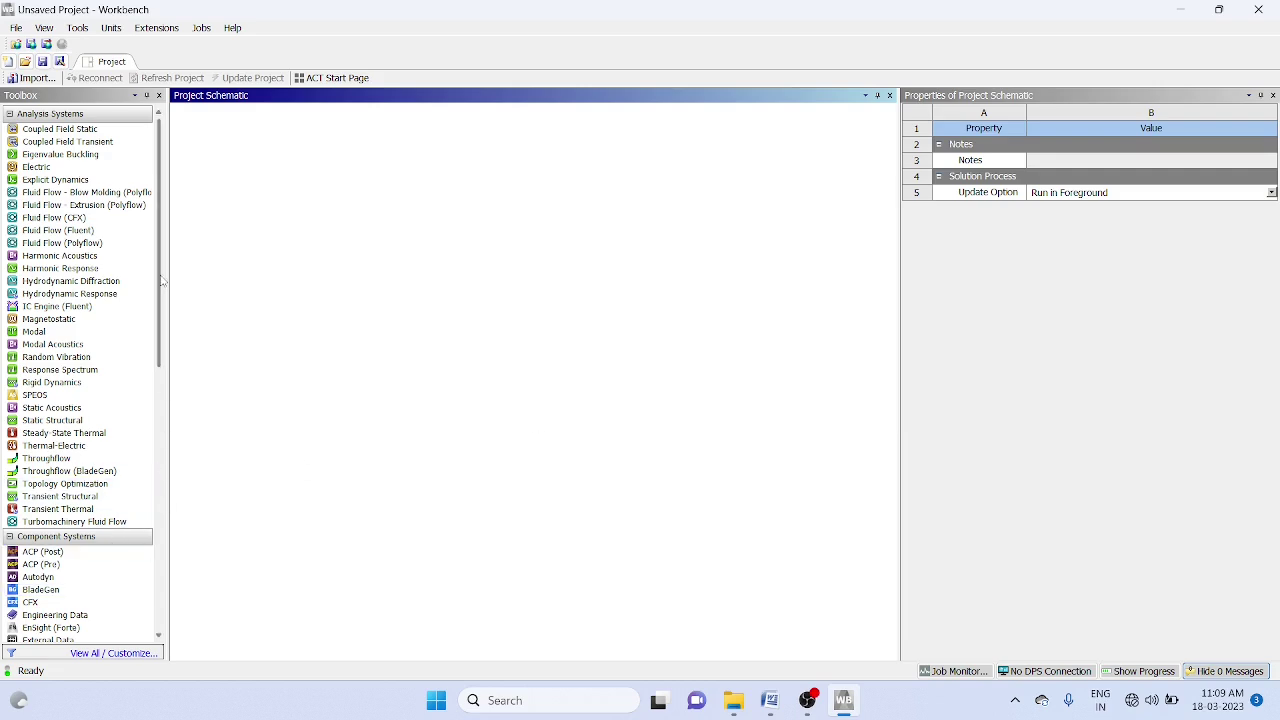
Add a Mechanical APDL system to the schematic and edit its Analysis cell in Mechanical APDL.
{"action": "left_click_drag", "start_coordinate": [161, 285], "coordinate": [183, 447]}
{"action": "double_click", "coordinate": [80, 417]}
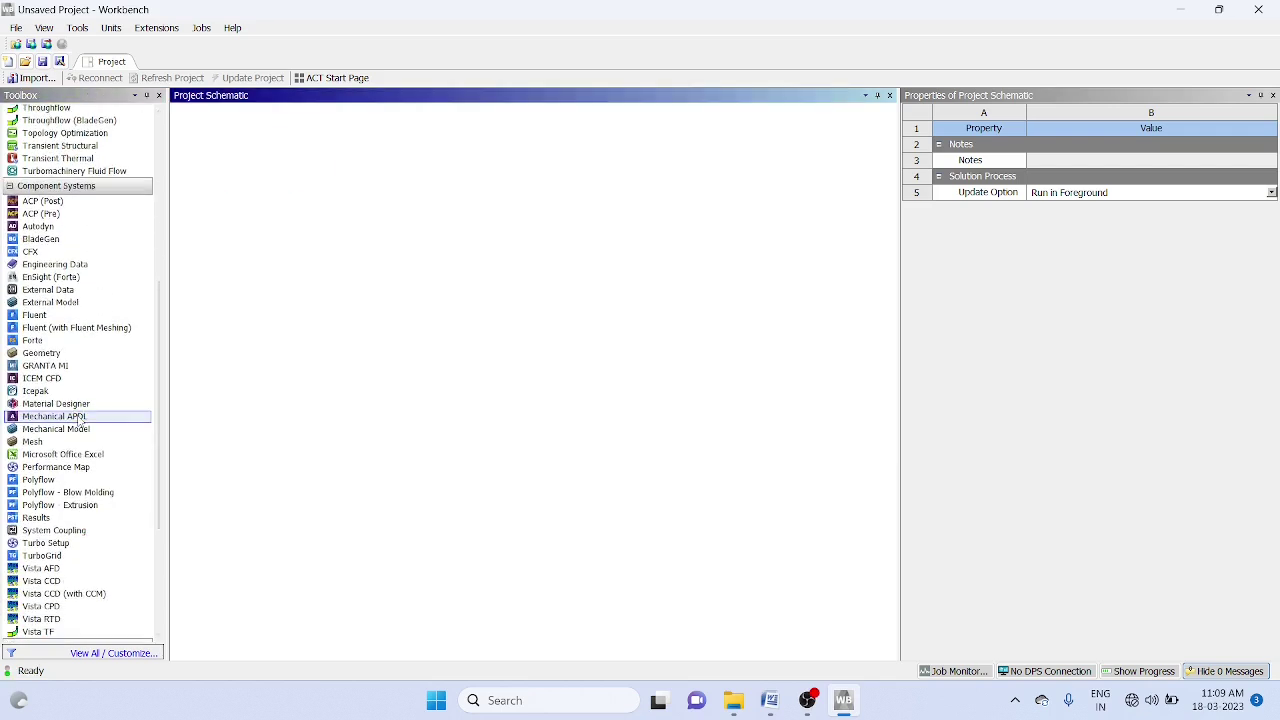
{"action": "left_click", "coordinate": [242, 170]}
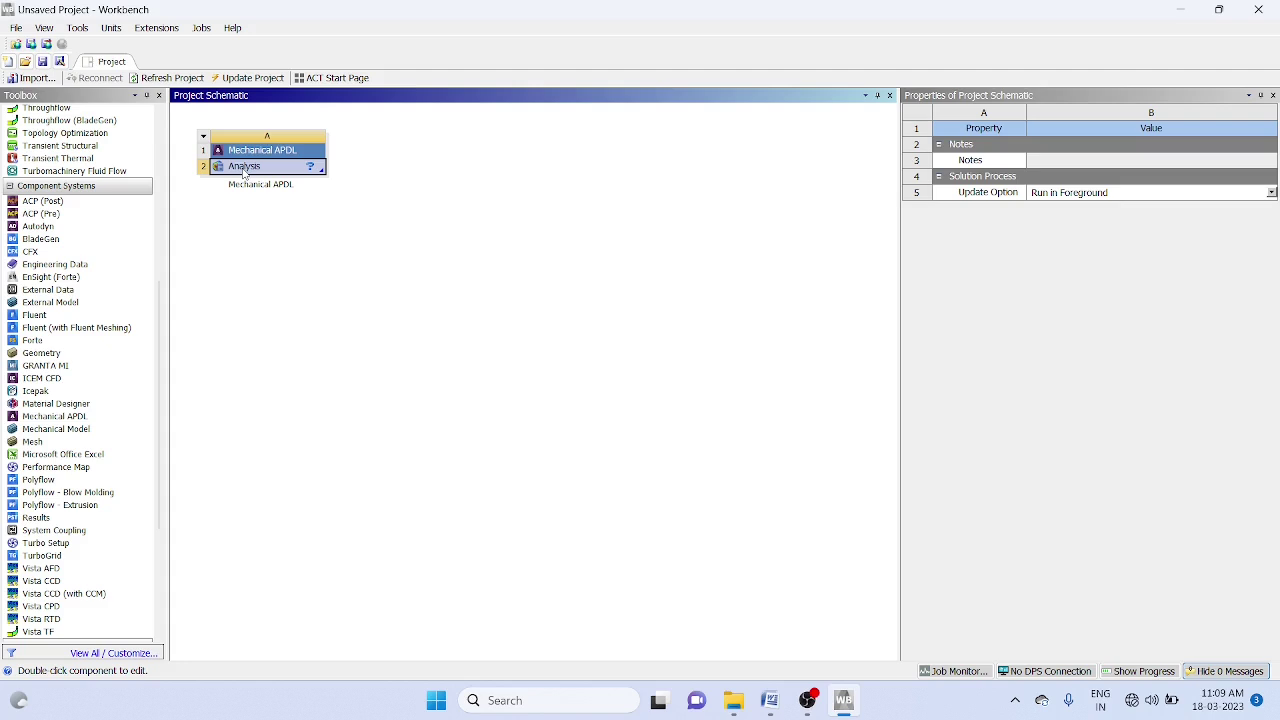
{"action": "right_click", "coordinate": [243, 170]}
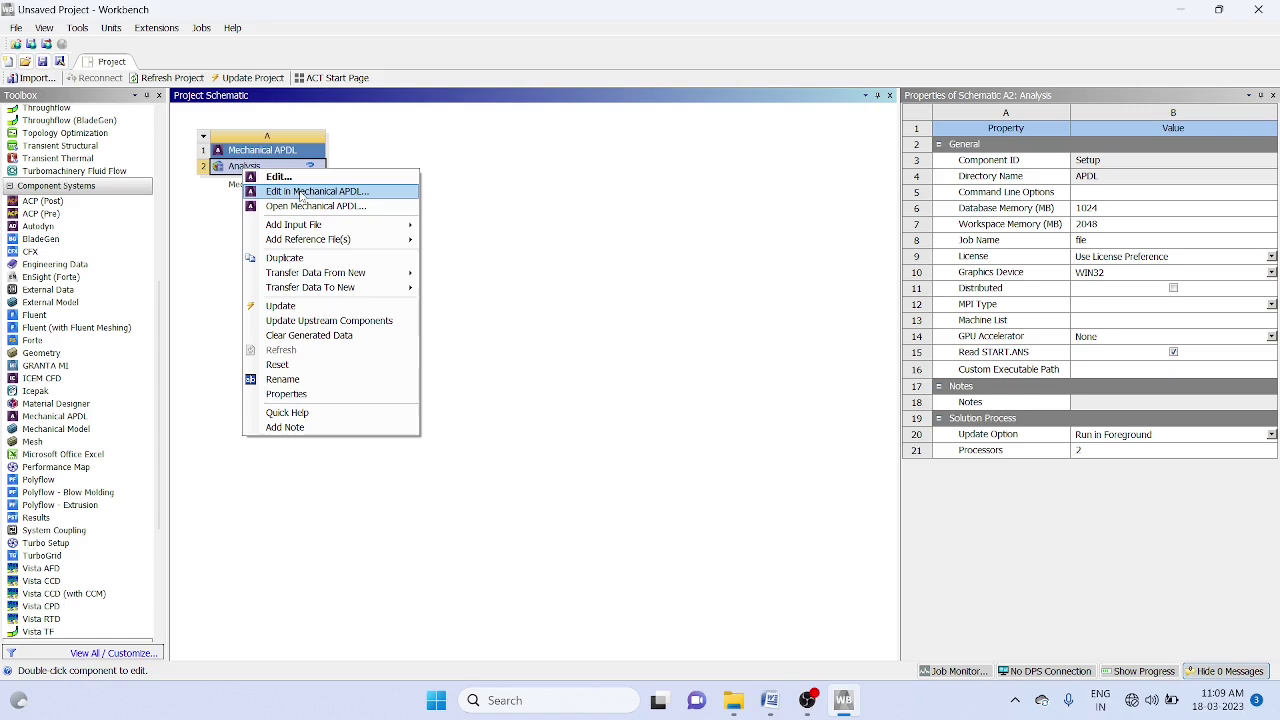
{"action": "left_click", "coordinate": [300, 192]}
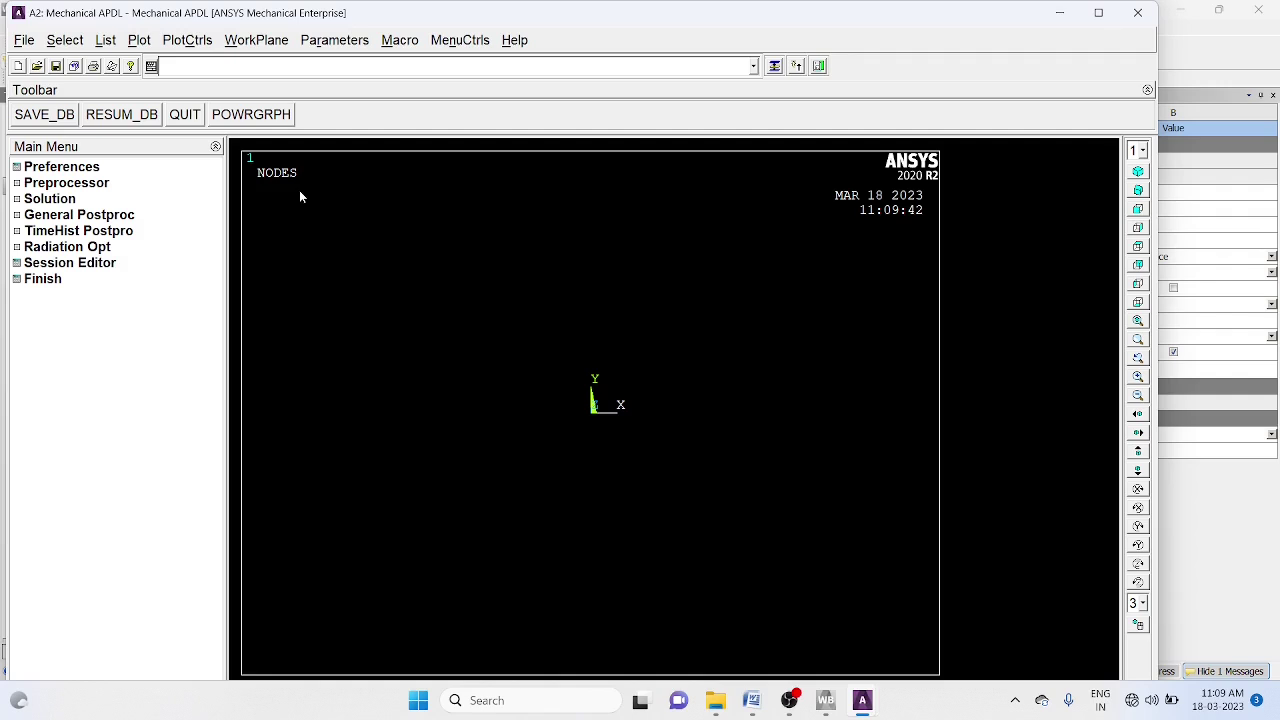
Filter the GUI preferences to the Structural discipline only.
{"action": "left_click", "coordinate": [84, 169]}
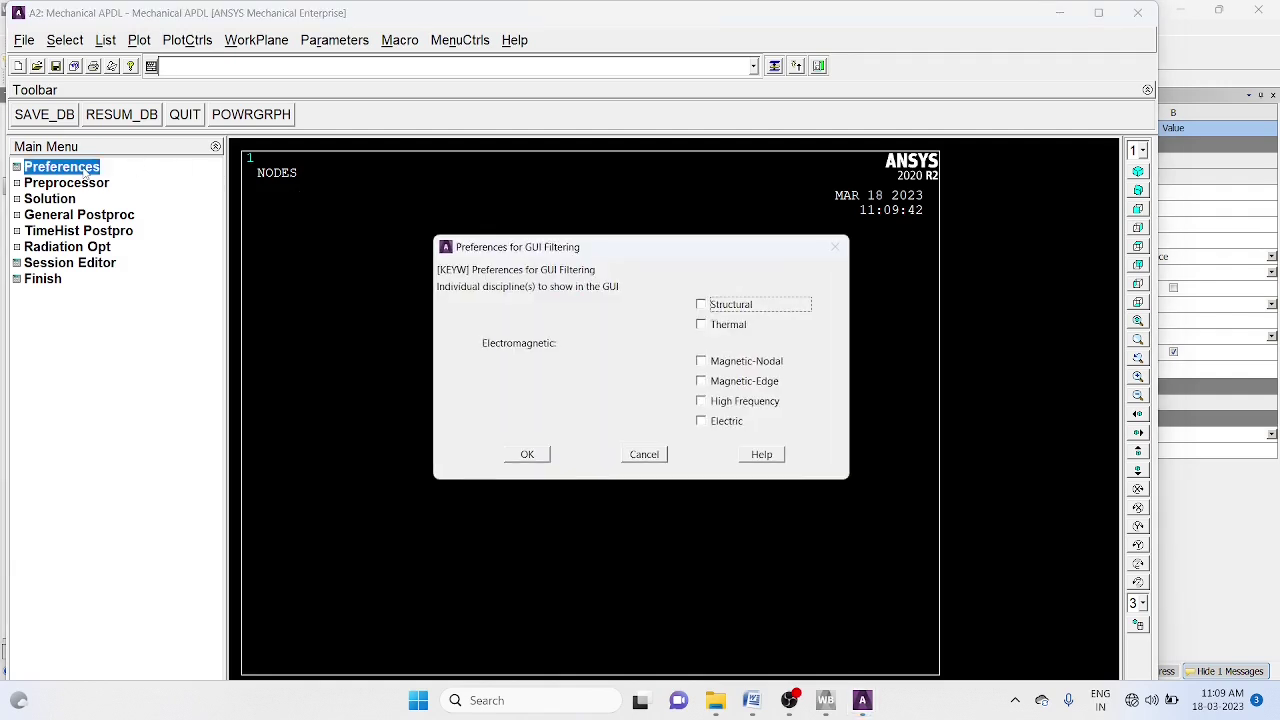
{"action": "left_click", "coordinate": [701, 305]}
{"action": "left_click", "coordinate": [524, 453]}
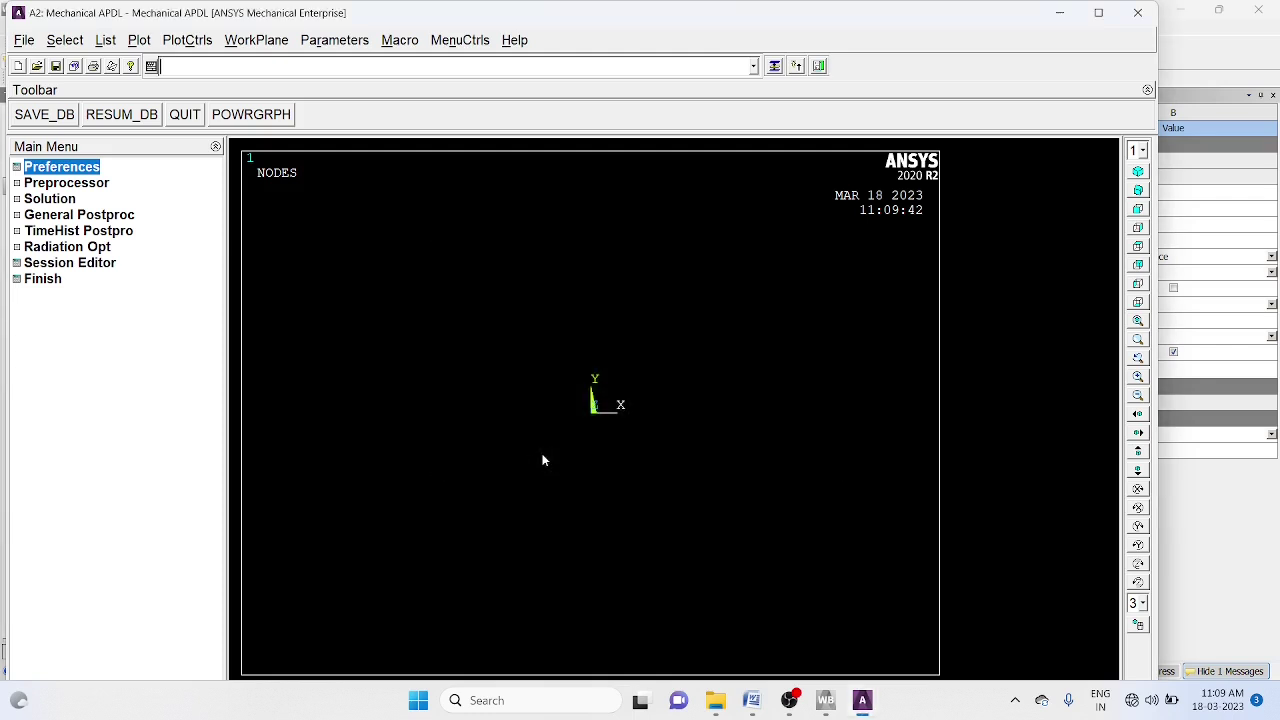
Add element type 1 as Solid Quad 4 node 182 (PLANE182) with plane stress with thickness behavior.
{"action": "left_click", "coordinate": [31, 186]}
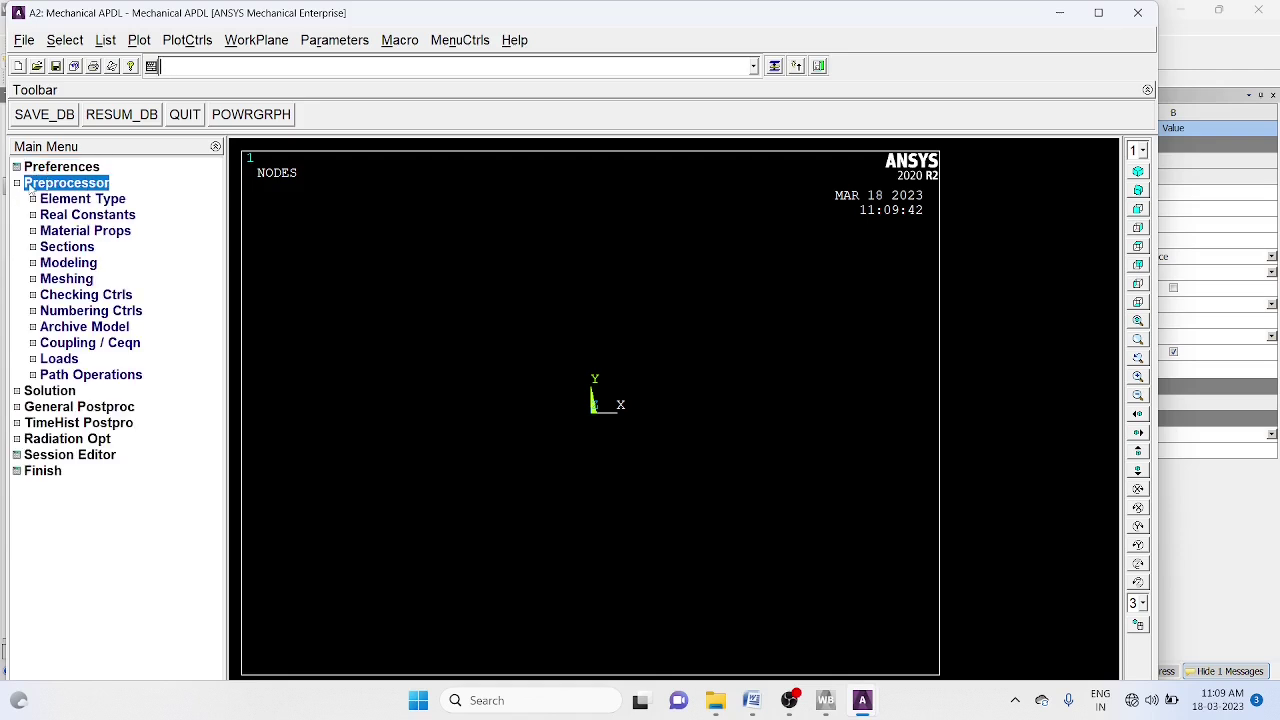
{"action": "left_click", "coordinate": [33, 201]}
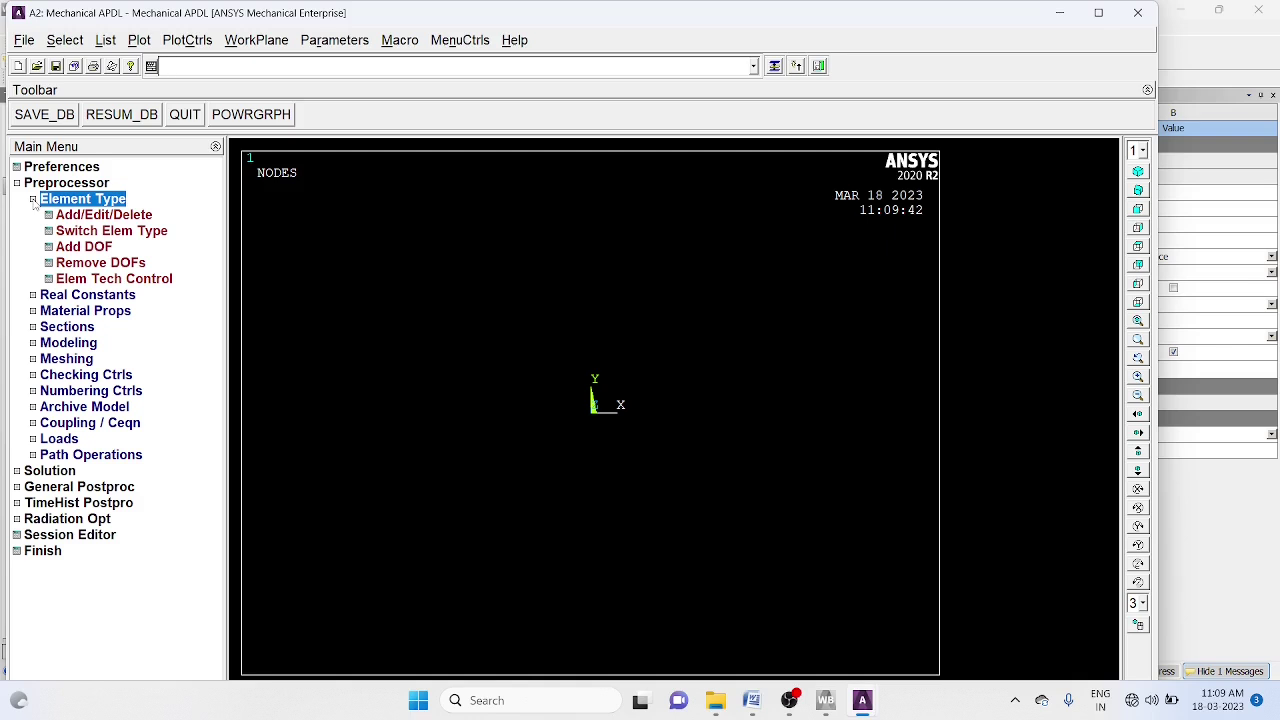
{"action": "left_click", "coordinate": [69, 215]}
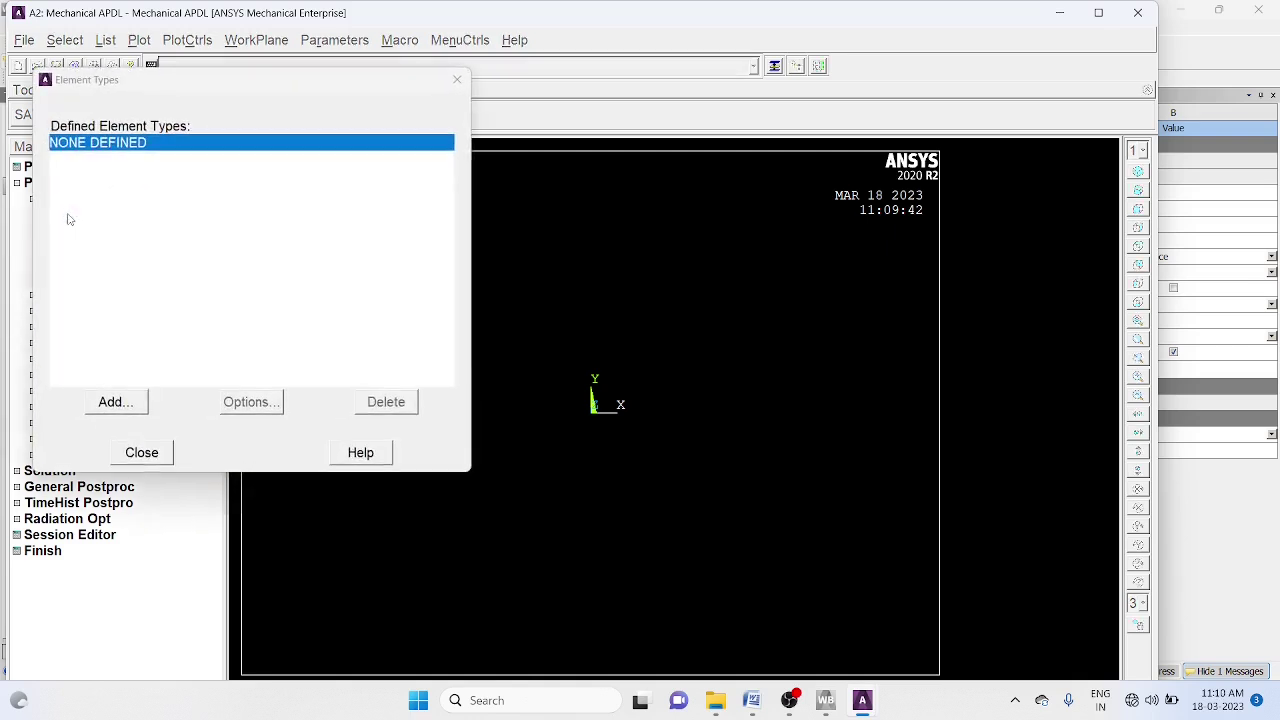
{"action": "left_click", "coordinate": [116, 402]}
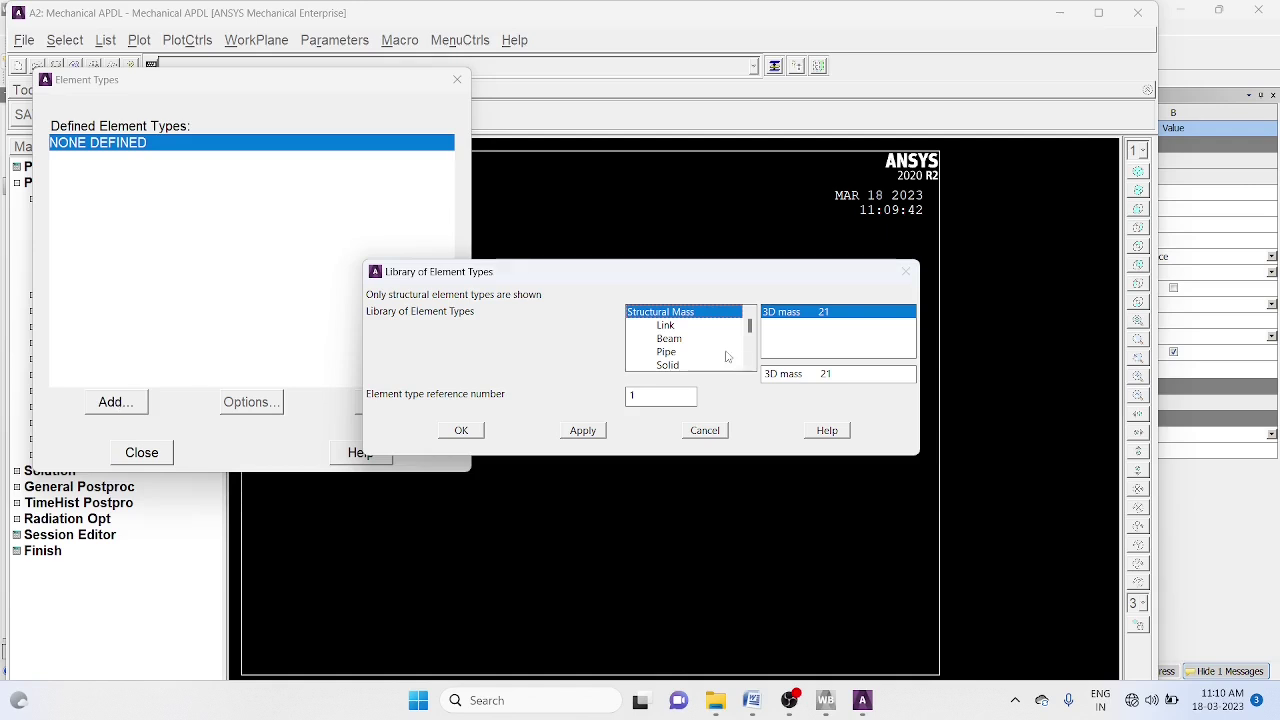
{"action": "left_click", "coordinate": [676, 366]}
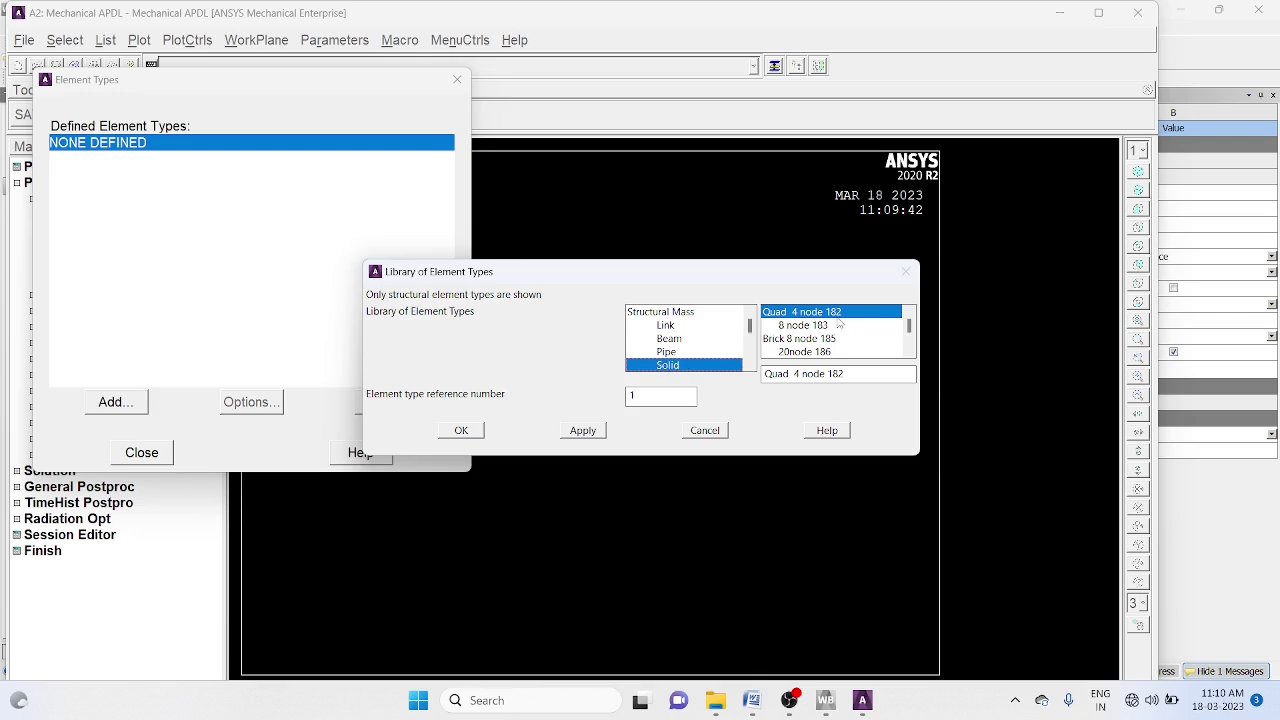
{"action": "left_click", "coordinate": [461, 430]}
{"action": "left_click", "coordinate": [262, 405]}
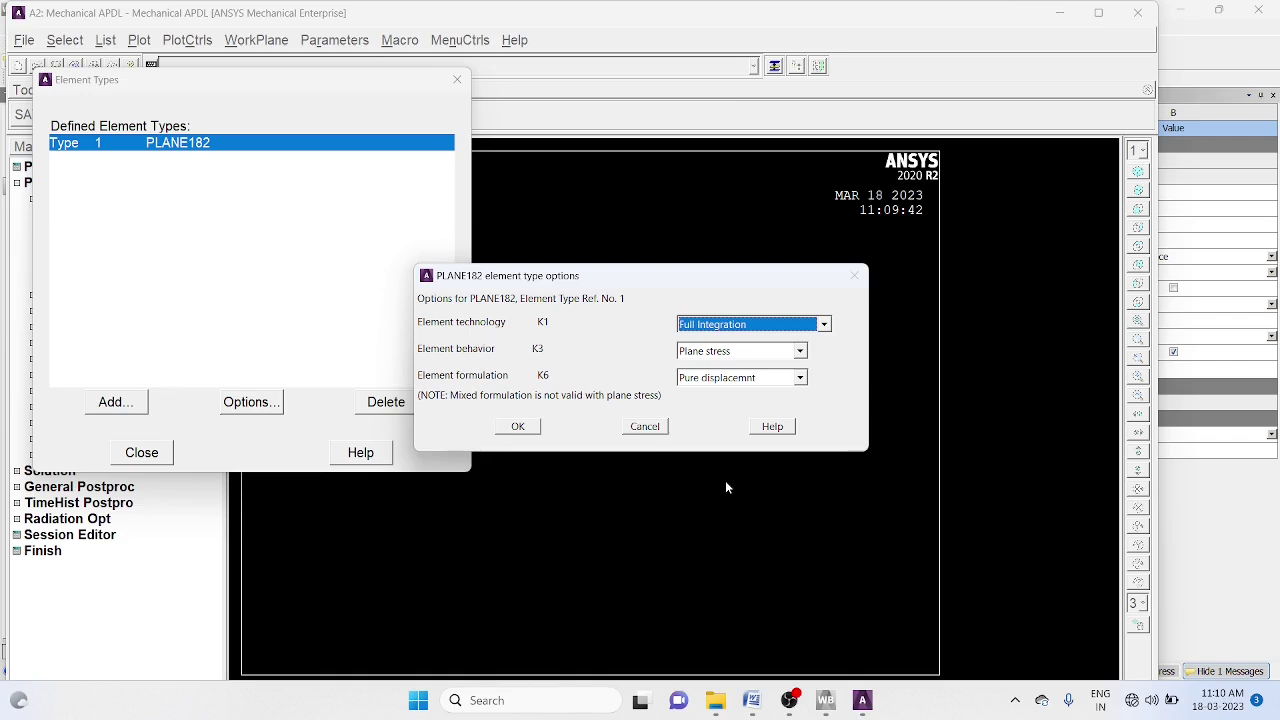
{"action": "left_click", "coordinate": [801, 351]}
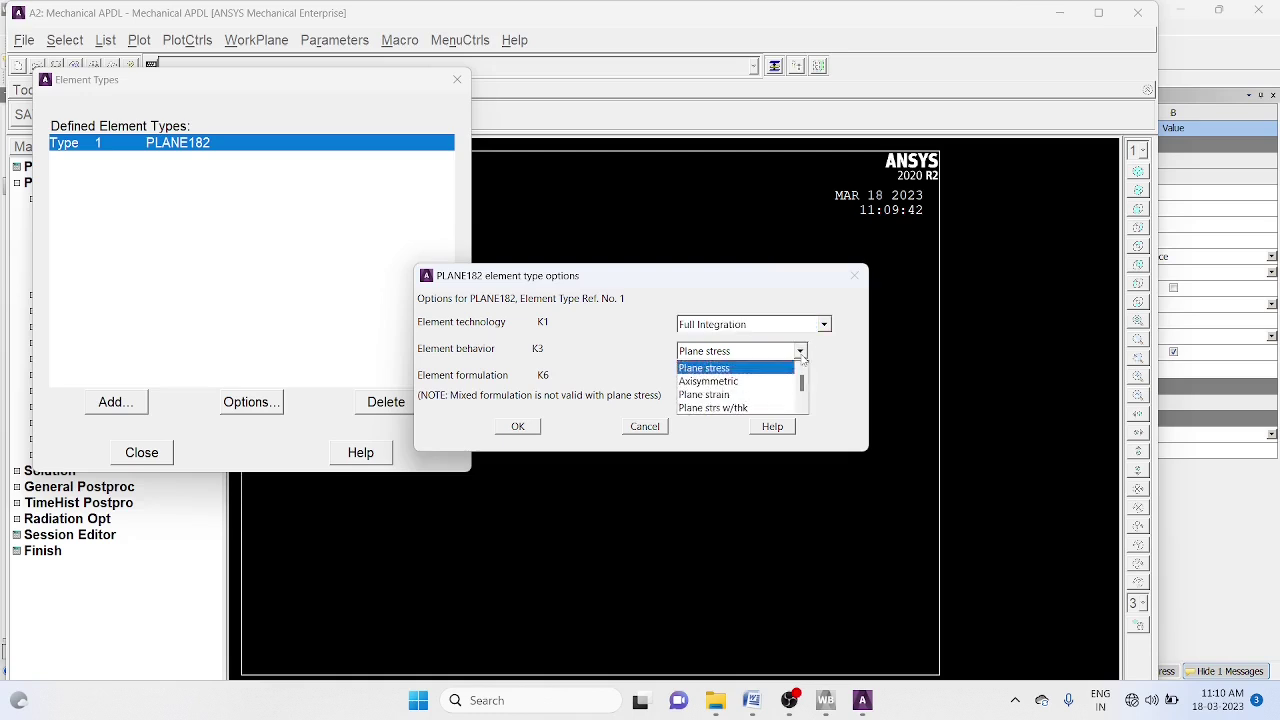
{"action": "left_click", "coordinate": [741, 409]}
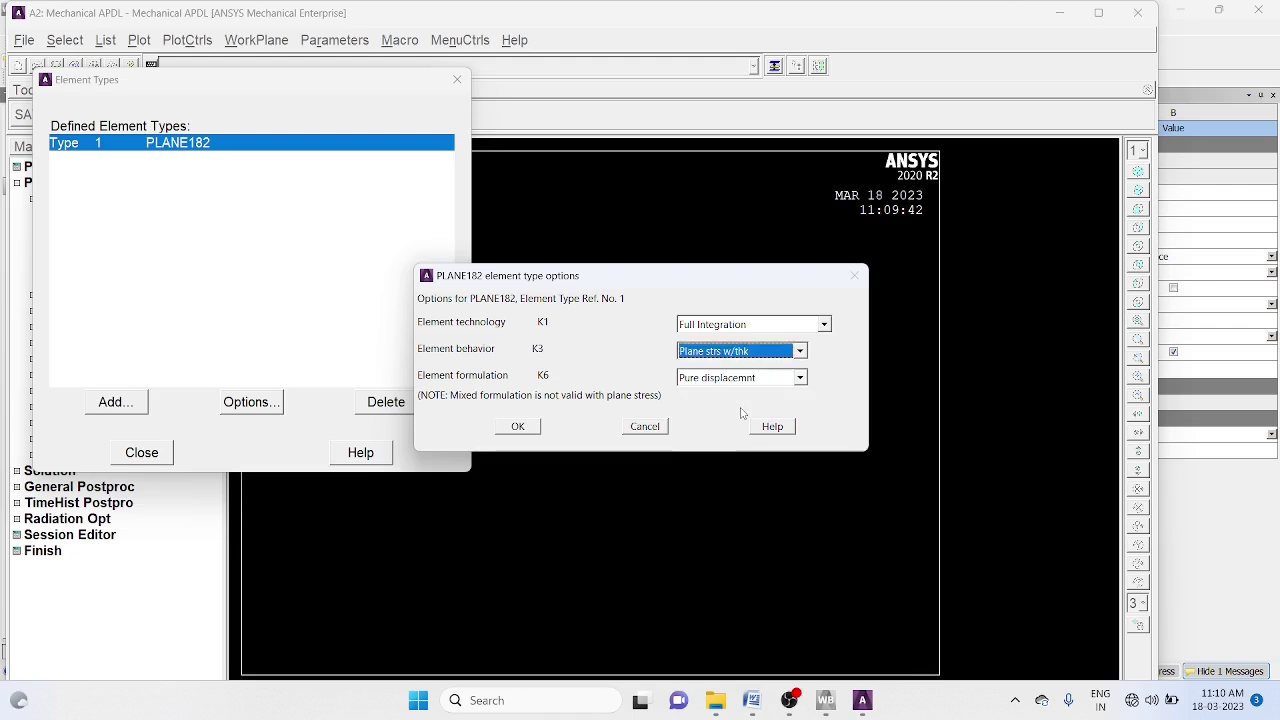
{"action": "left_click", "coordinate": [531, 426]}
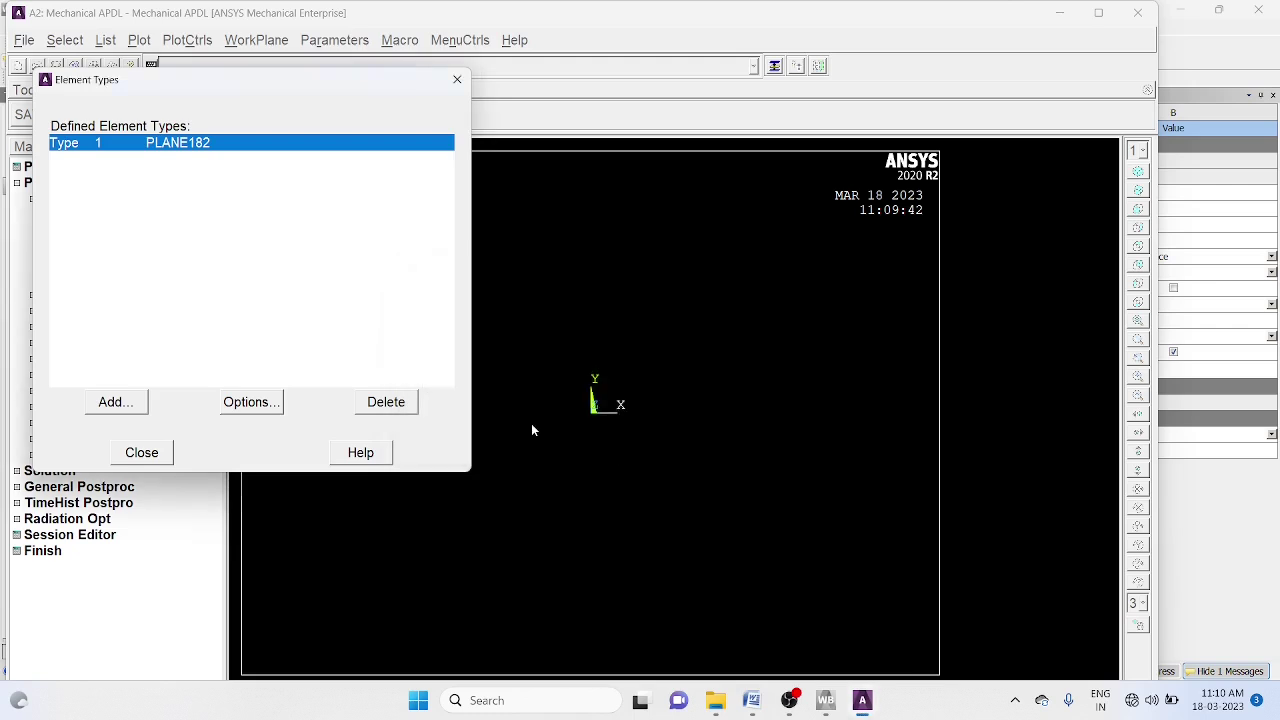
{"action": "left_click", "coordinate": [150, 455]}
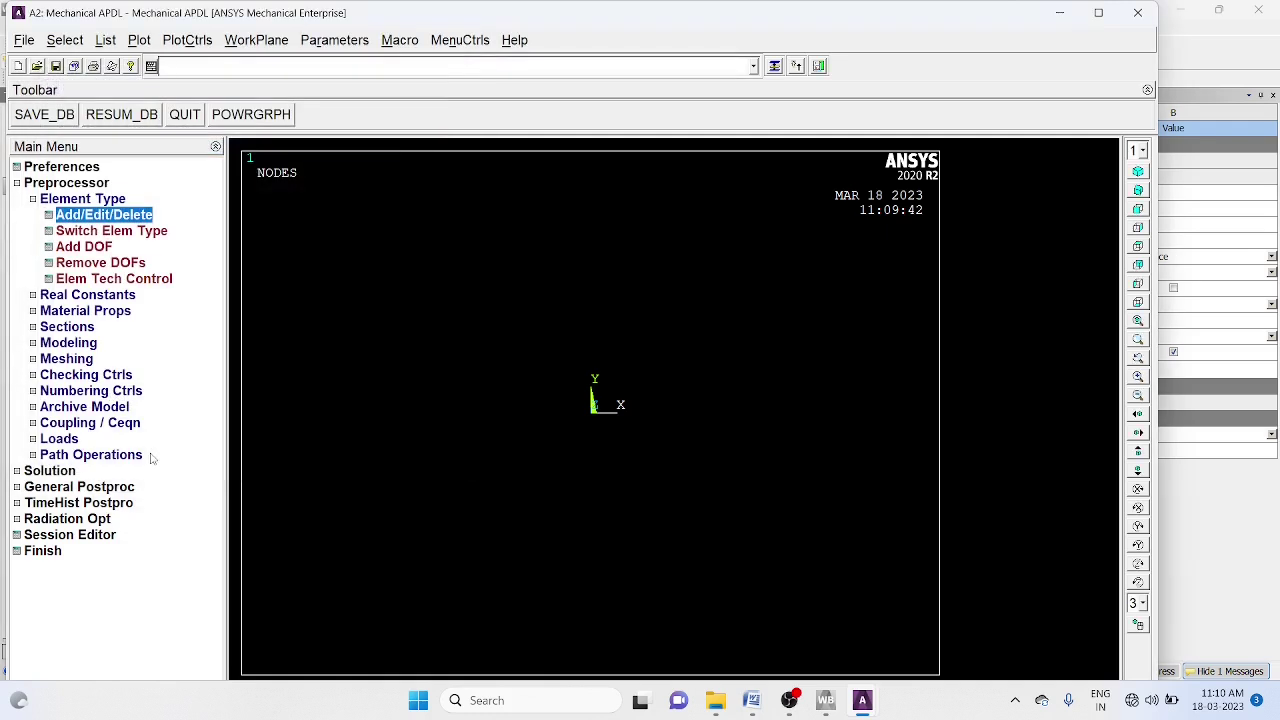
Add real constant set 1 for PLANE182 with thickness THK 0.01.
{"action": "left_click", "coordinate": [33, 199]}
{"action": "left_click", "coordinate": [33, 215]}
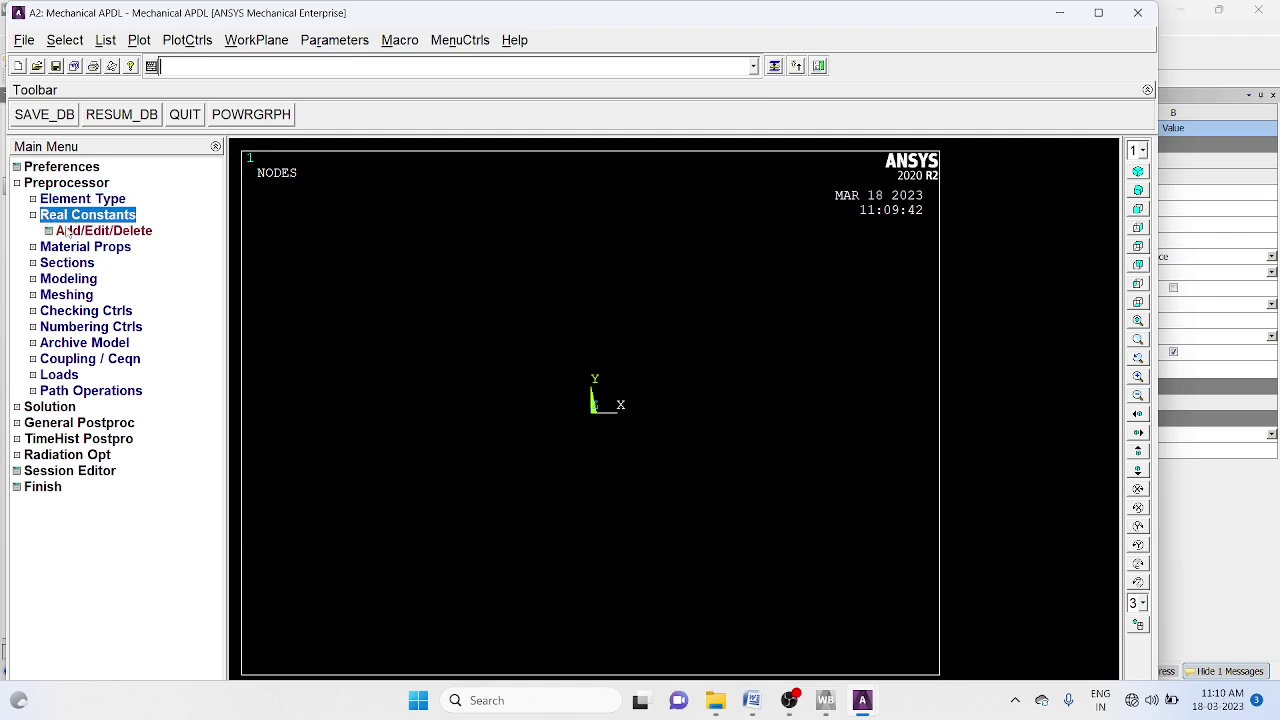
{"action": "left_click", "coordinate": [67, 232]}
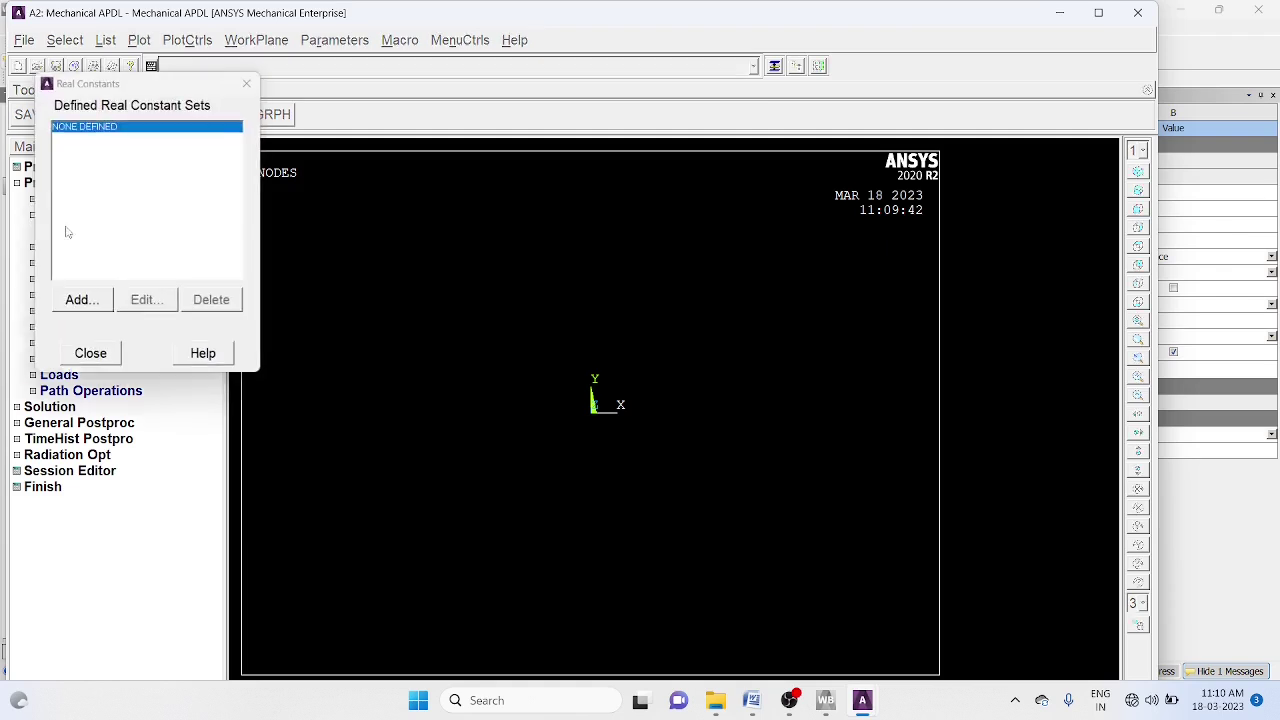
{"action": "left_click", "coordinate": [86, 302]}
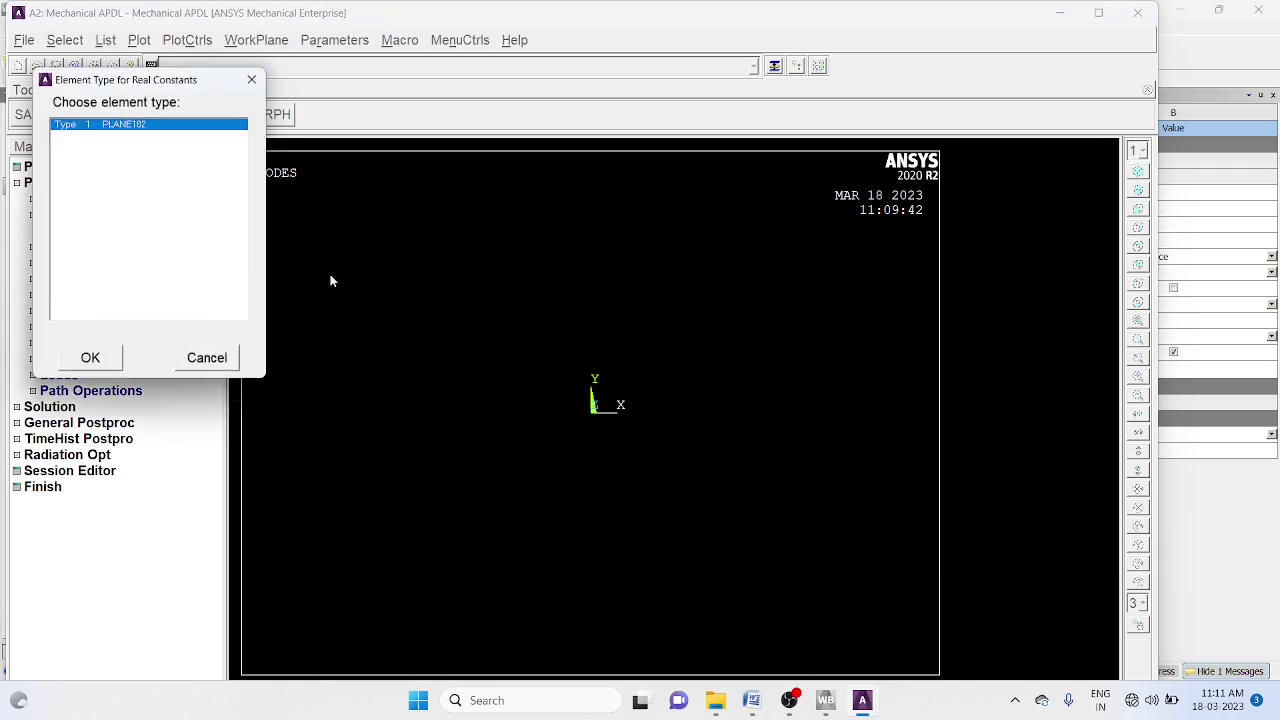
{"action": "left_click", "coordinate": [92, 358]}
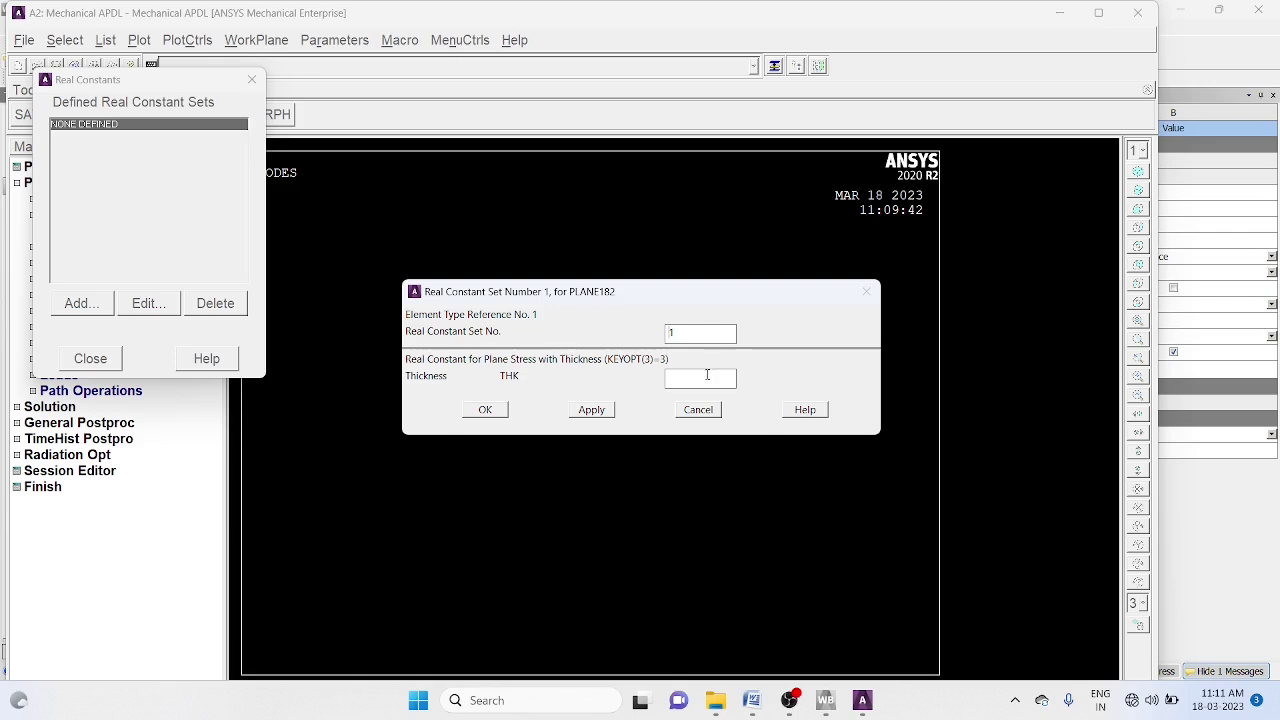
{"action": "left_click", "coordinate": [706, 376]}
{"action": "type", "text": "0.01"}
{"action": "left_click", "coordinate": [486, 410]}
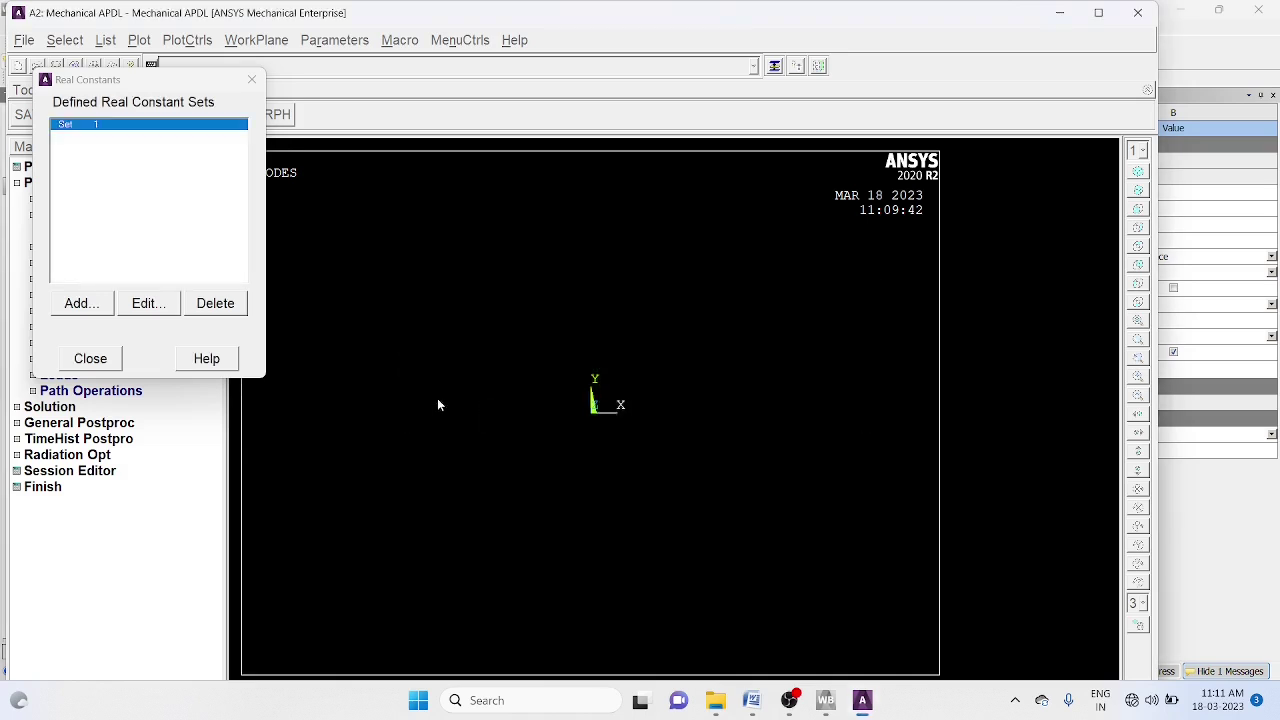
{"action": "left_click", "coordinate": [100, 358]}
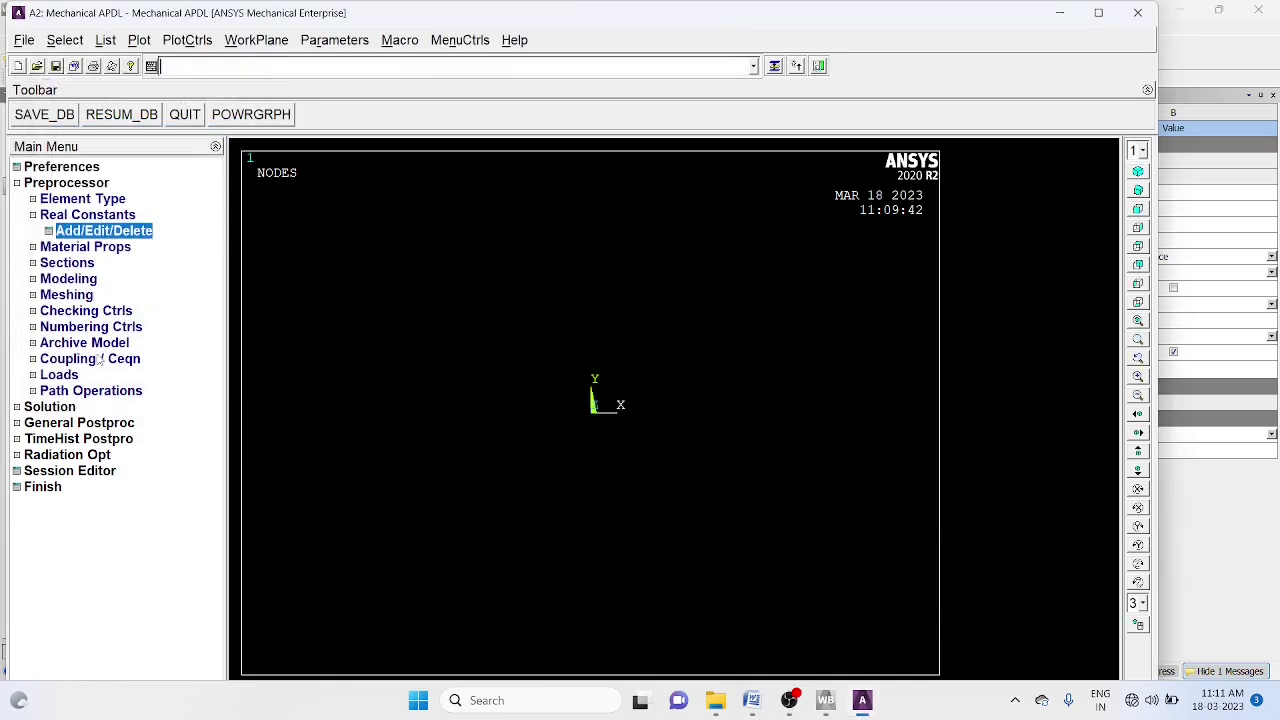
{"action": "left_click", "coordinate": [33, 215]}
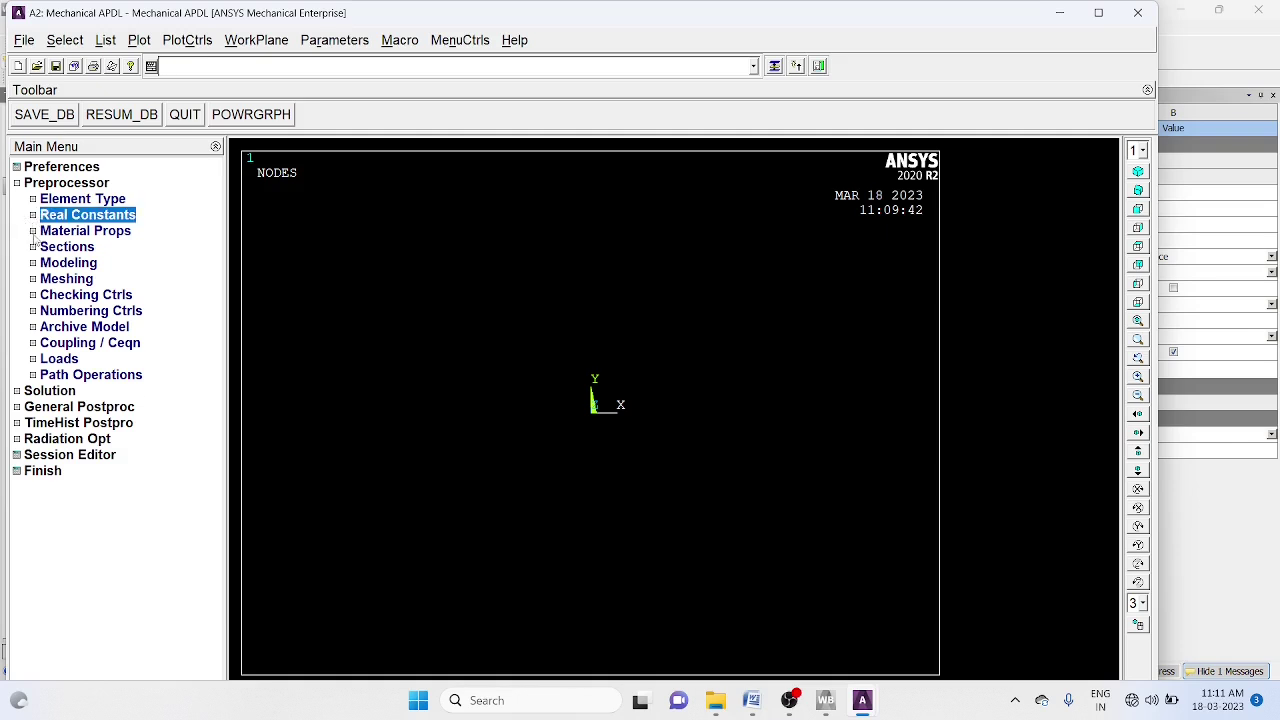
Define material 1 as linear isotropic elastic with EX 2.07e11 and PRXY 0.29.
{"action": "left_click", "coordinate": [33, 231]}
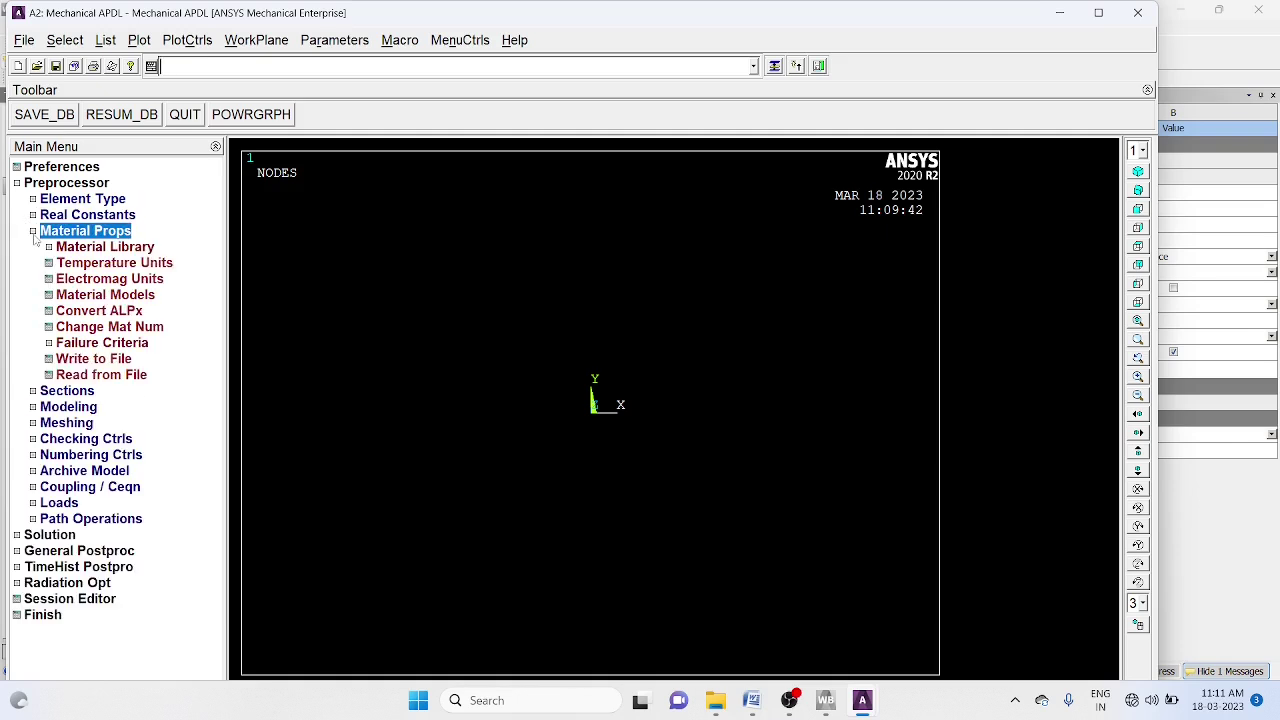
{"action": "left_click", "coordinate": [71, 300]}
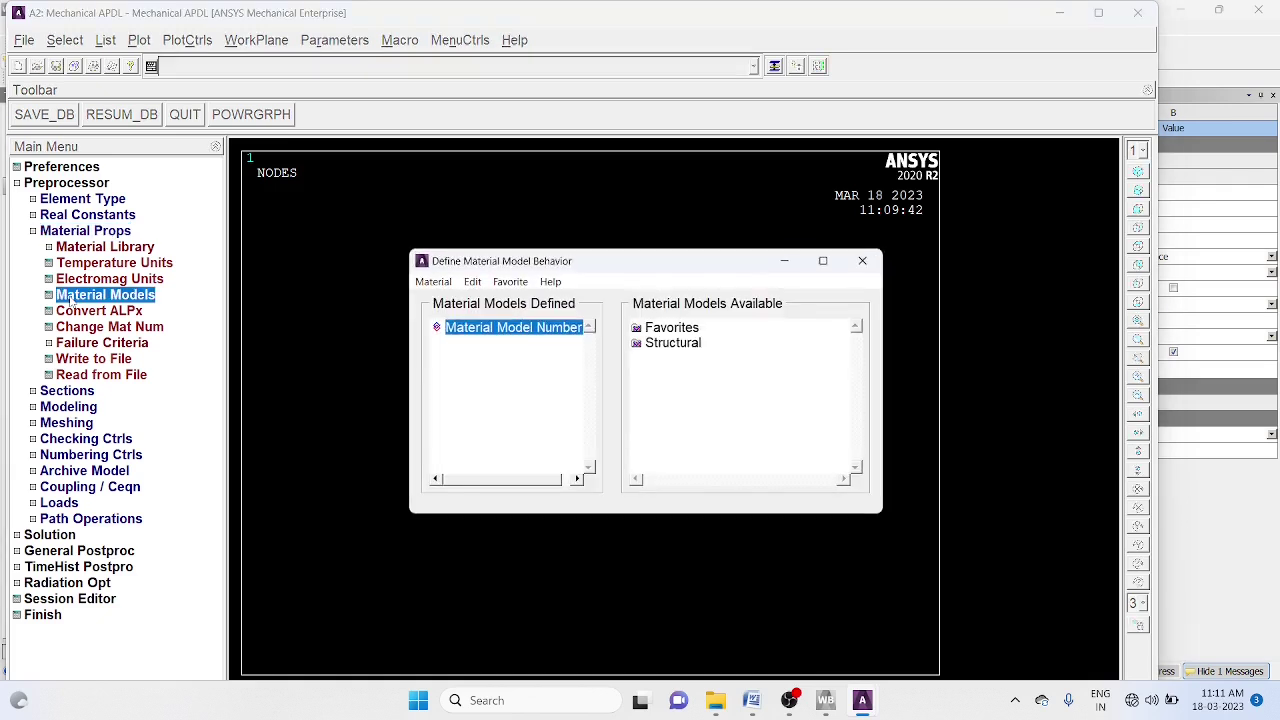
{"action": "double_click", "coordinate": [664, 342]}
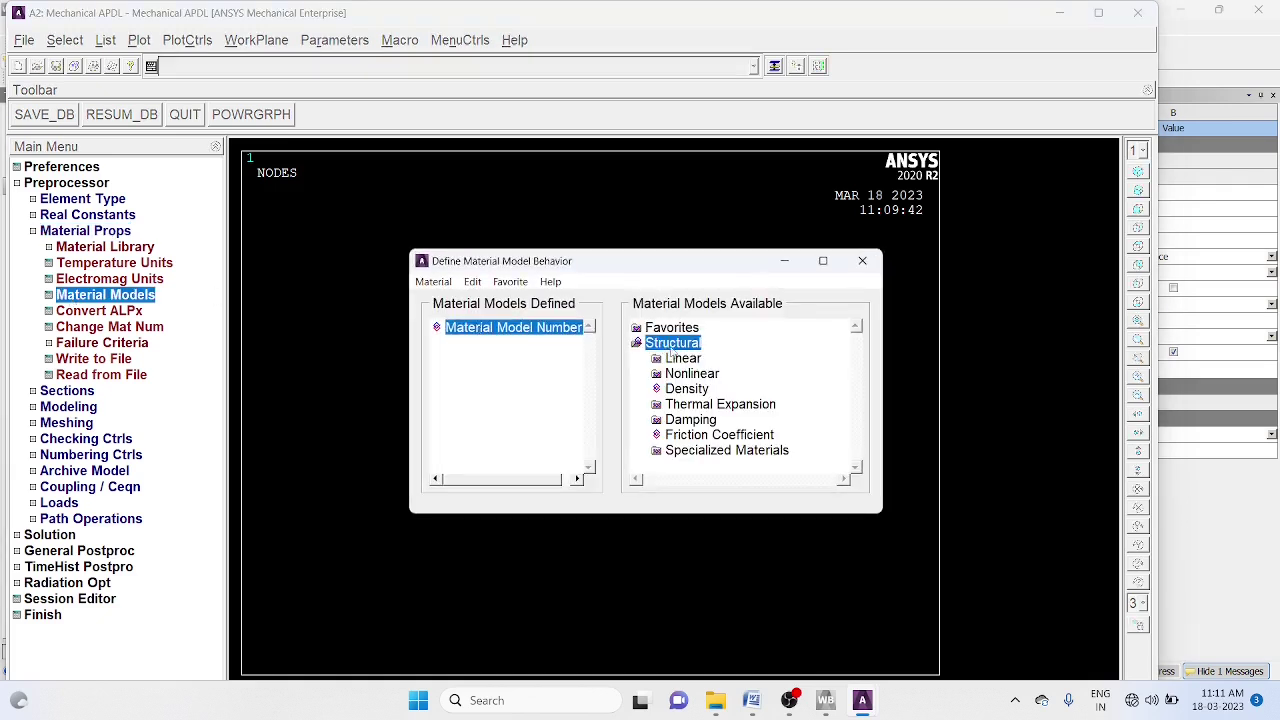
{"action": "double_click", "coordinate": [688, 360]}
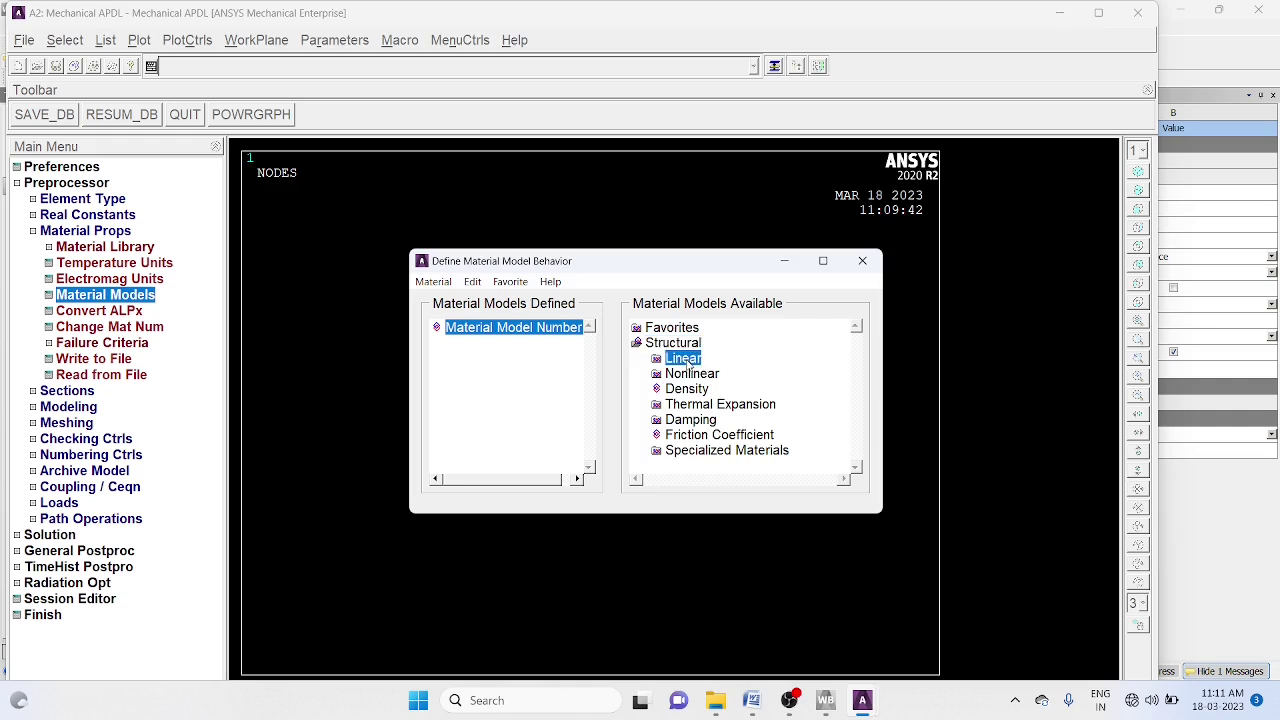
{"action": "left_click", "coordinate": [716, 376]}
{"action": "double_click", "coordinate": [720, 376]}
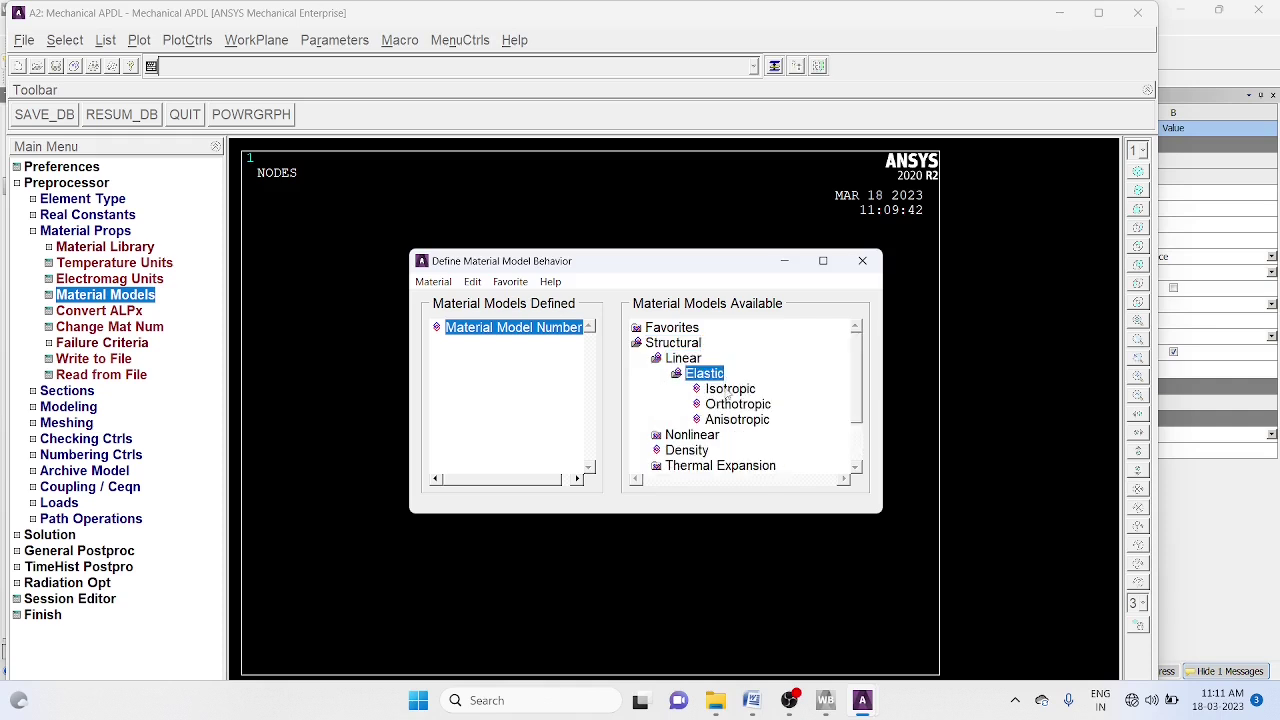
{"action": "double_click", "coordinate": [726, 390]}
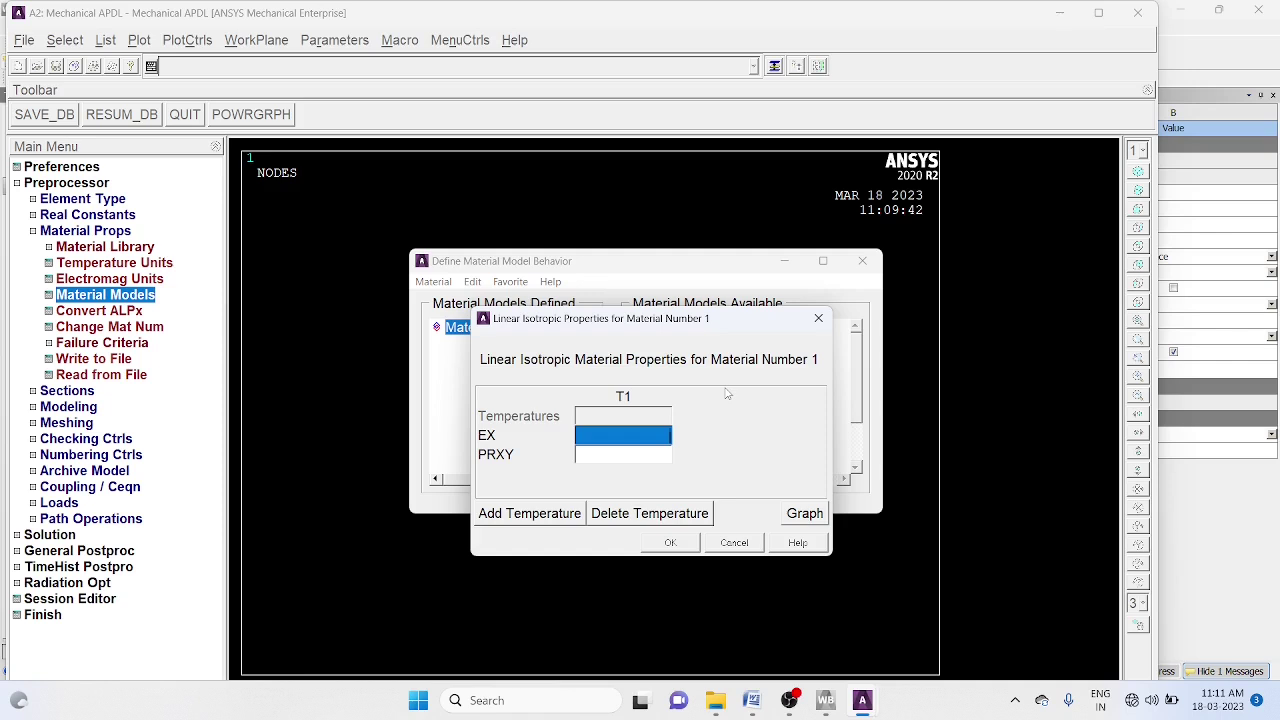
{"action": "type", "text": "2.07"}
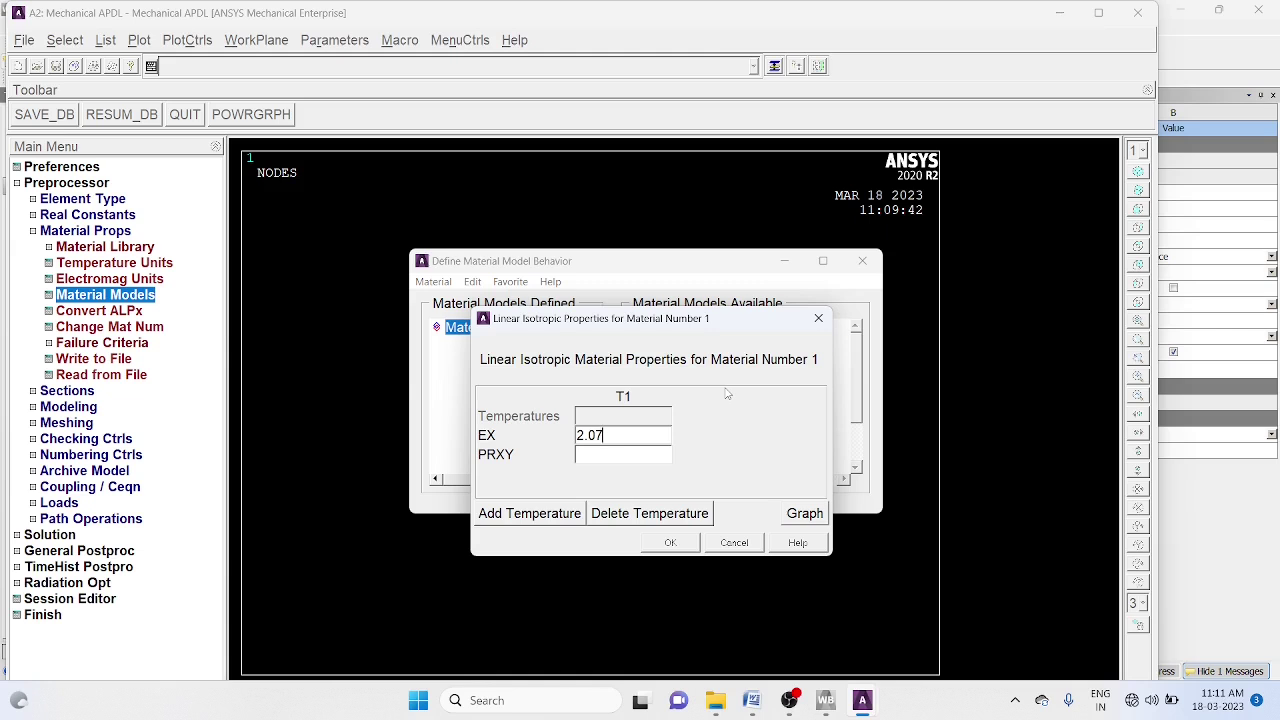
{"action": "type", "text": "e11"}
{"action": "left_click", "coordinate": [622, 455]}
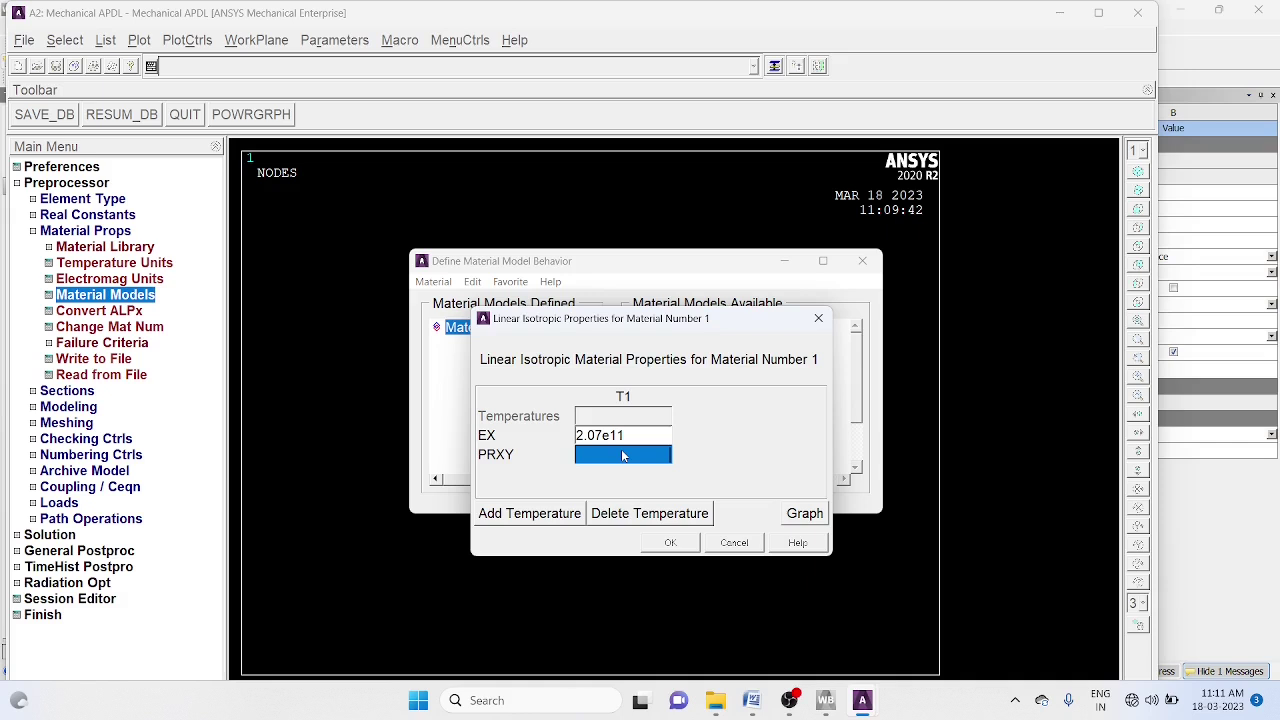
{"action": "type", "text": "0.29"}
{"action": "left_click", "coordinate": [670, 543]}
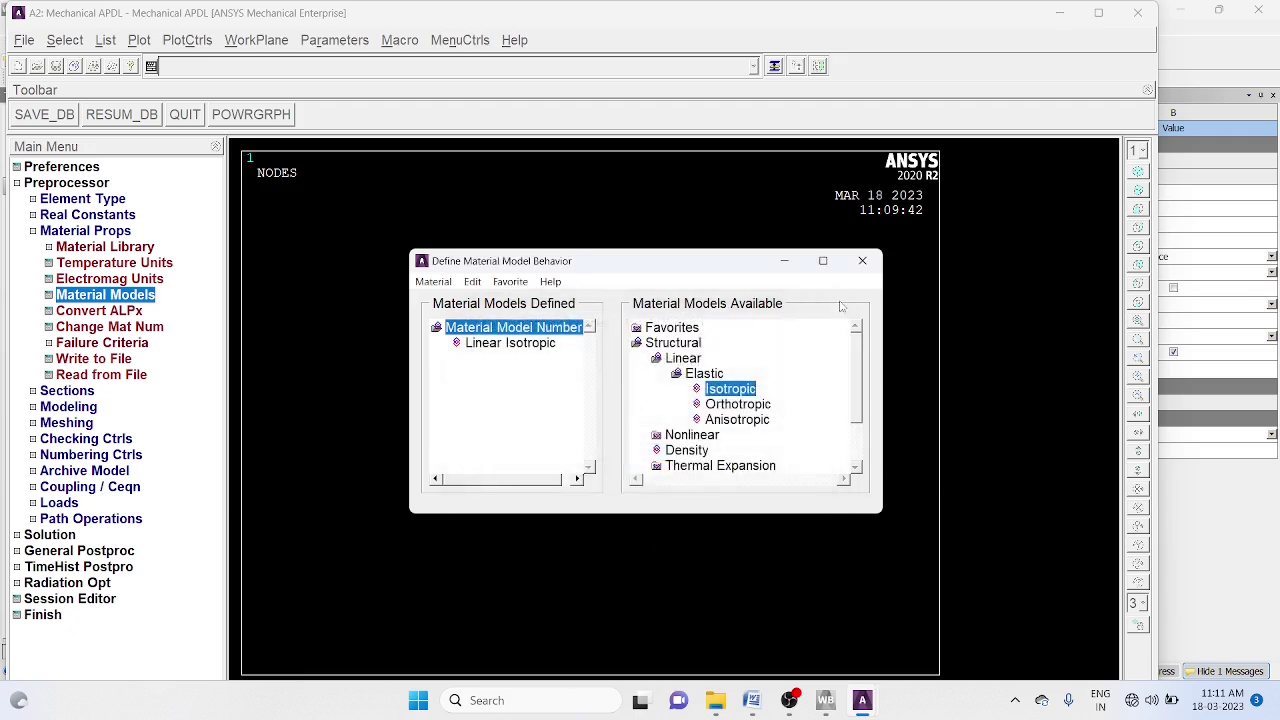
{"action": "left_click", "coordinate": [865, 270]}
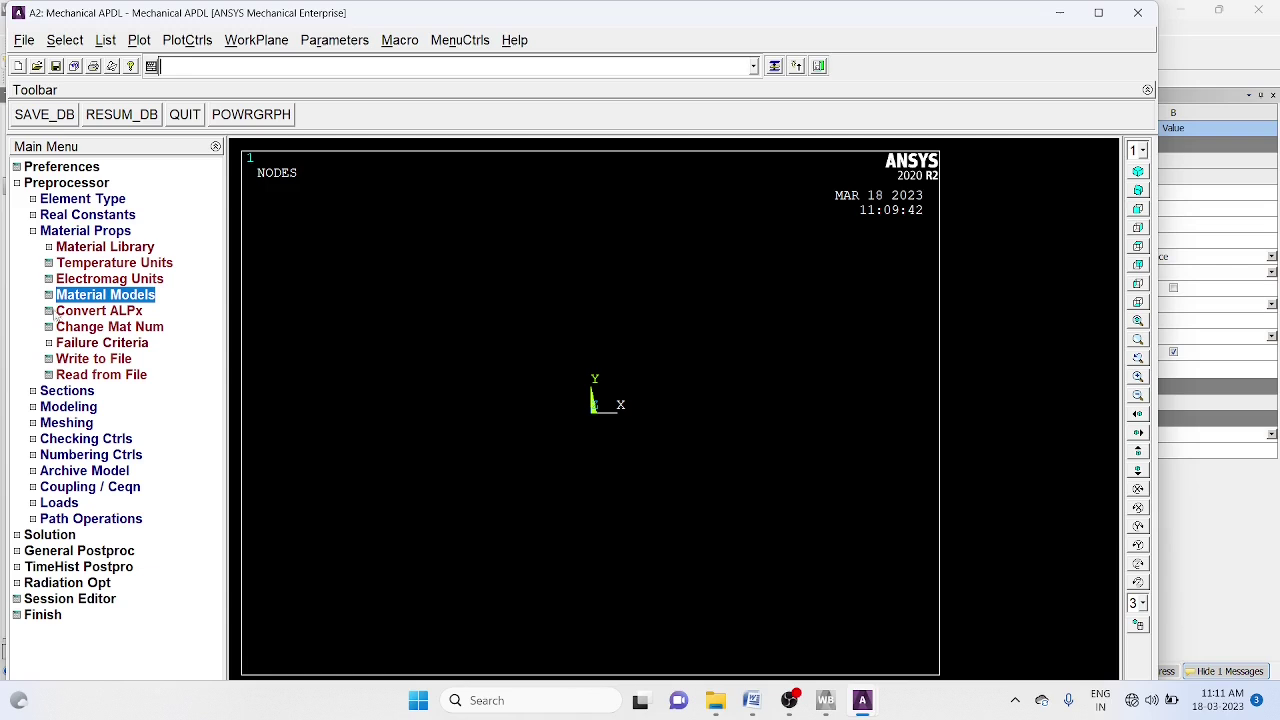
Create a rectangle by two corners at (0, 0) with width 0.5 and height 0.2.
{"action": "left_click", "coordinate": [33, 231]}
{"action": "left_click", "coordinate": [33, 263]}
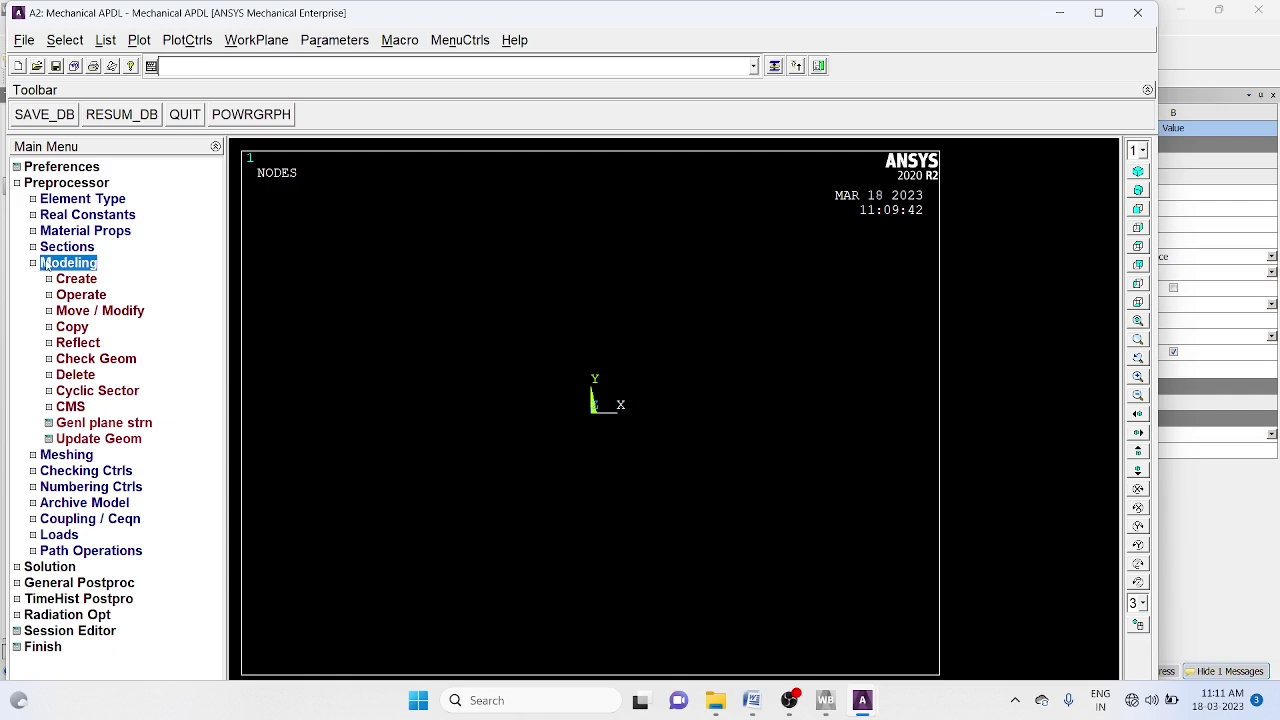
{"action": "left_click", "coordinate": [48, 280]}
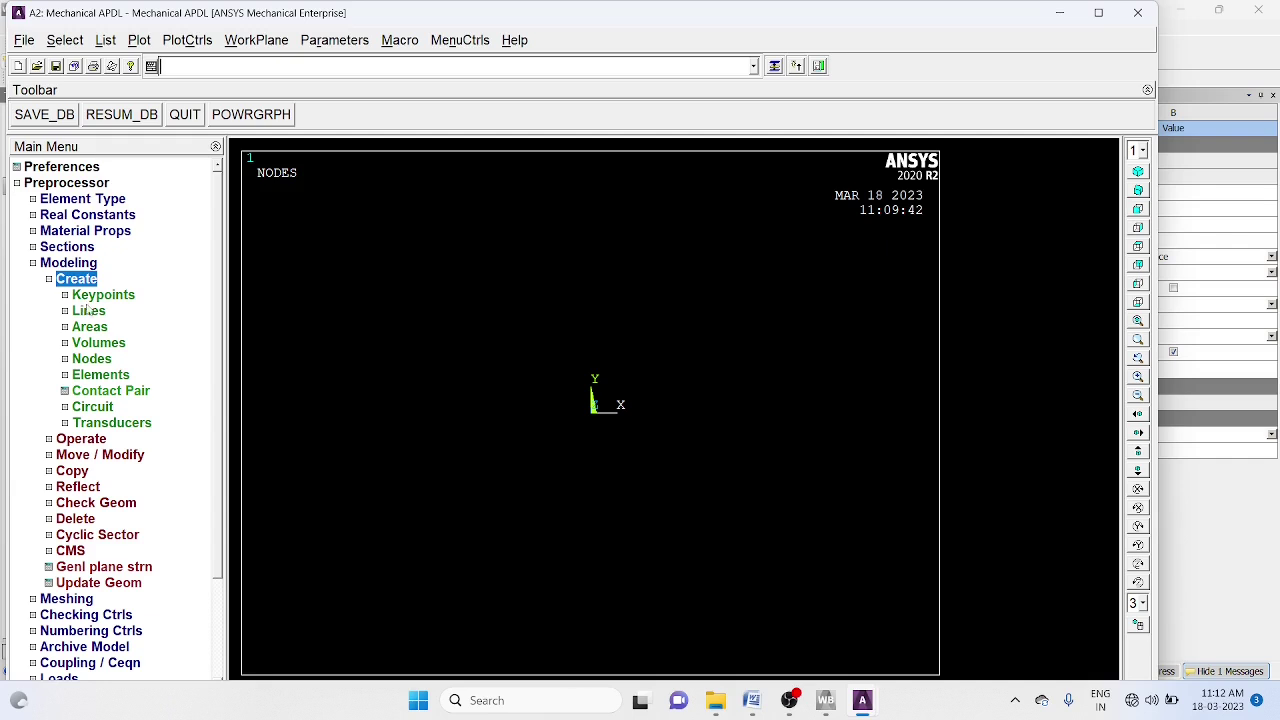
{"action": "left_click", "coordinate": [65, 328]}
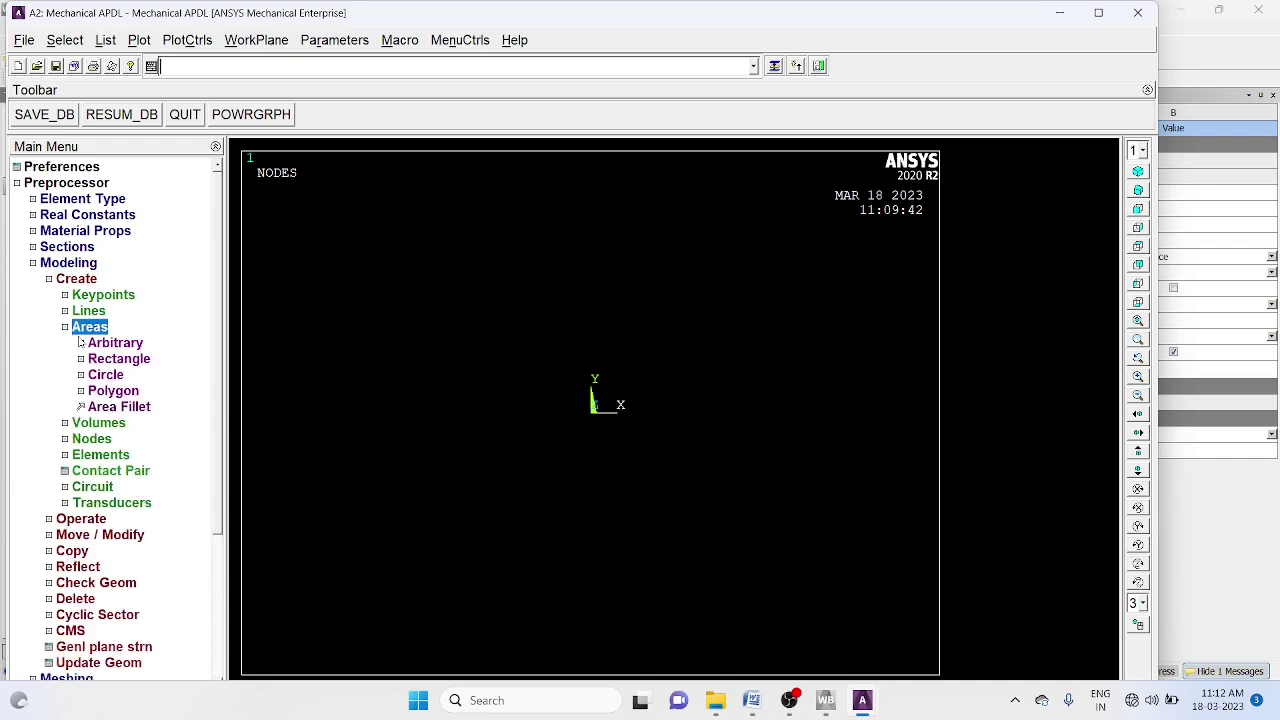
{"action": "left_click", "coordinate": [82, 359]}
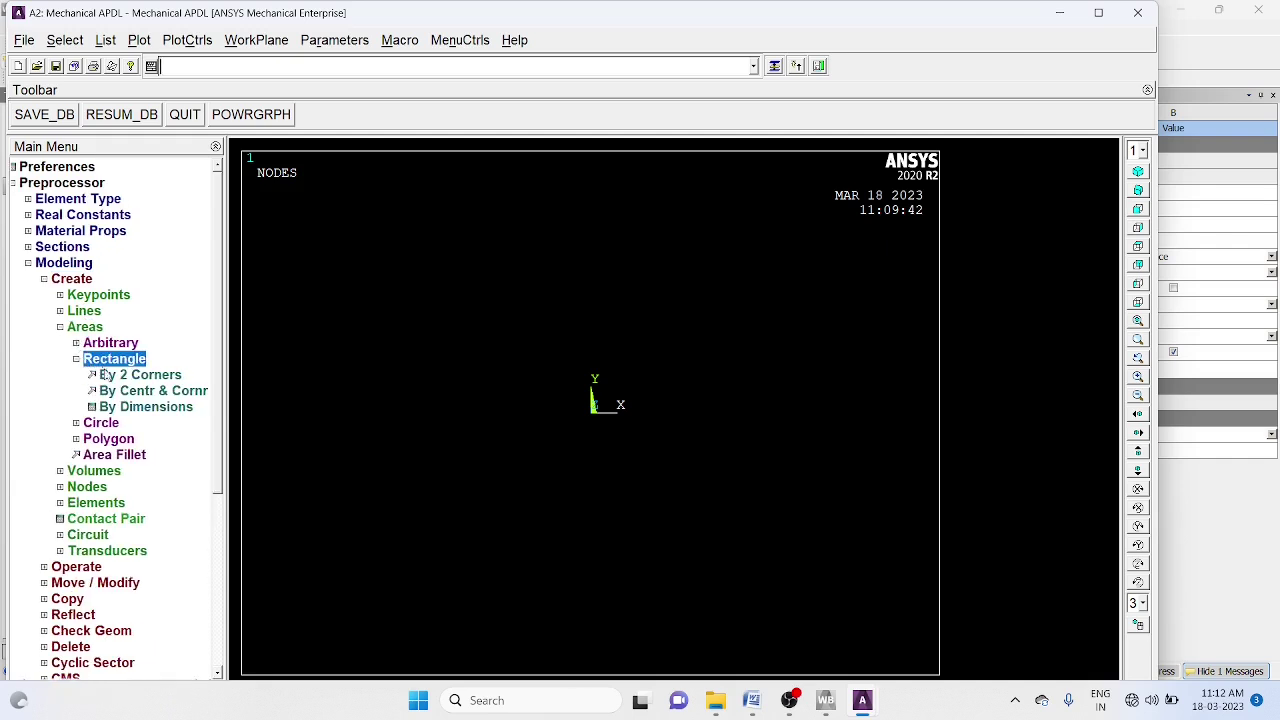
{"action": "left_click", "coordinate": [112, 376]}
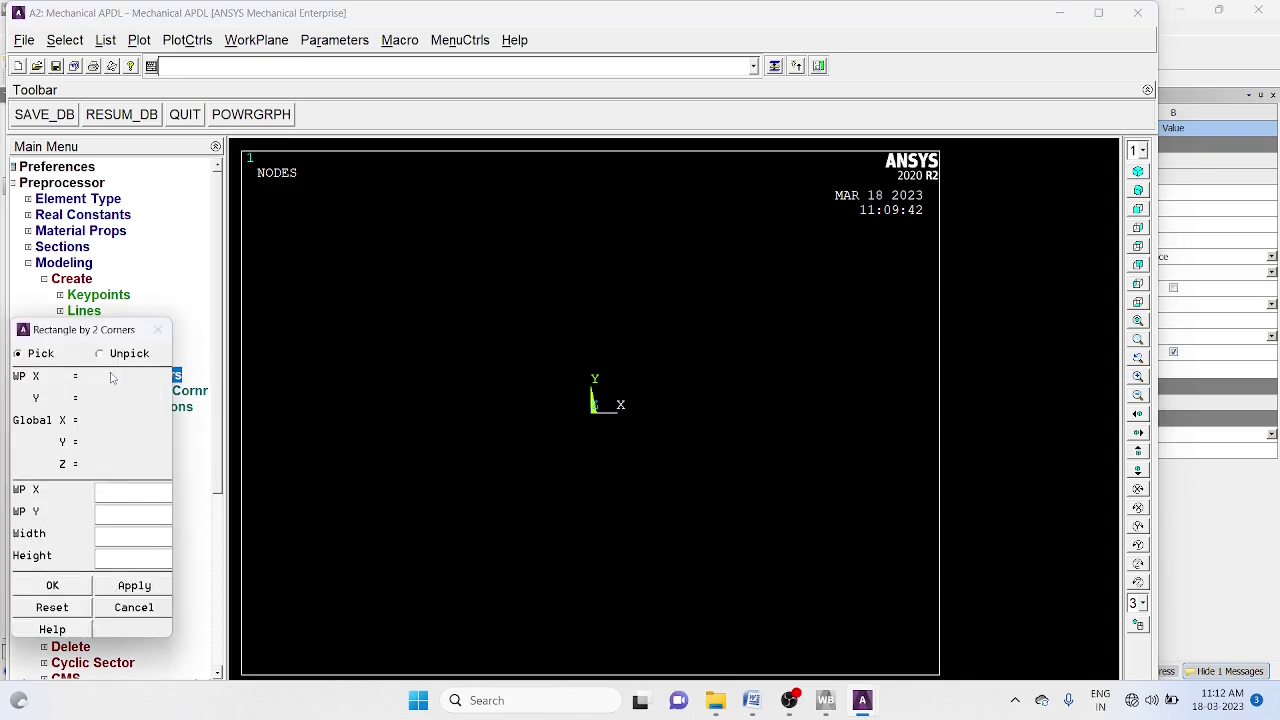
{"action": "left_click", "coordinate": [120, 491]}
{"action": "type", "text": "00"}
{"action": "left_click", "coordinate": [107, 535]}
{"action": "type", "text": "0.5"}
{"action": "left_click", "coordinate": [129, 558]}
{"action": "type", "text": "0.2"}
{"action": "left_click", "coordinate": [52, 587]}
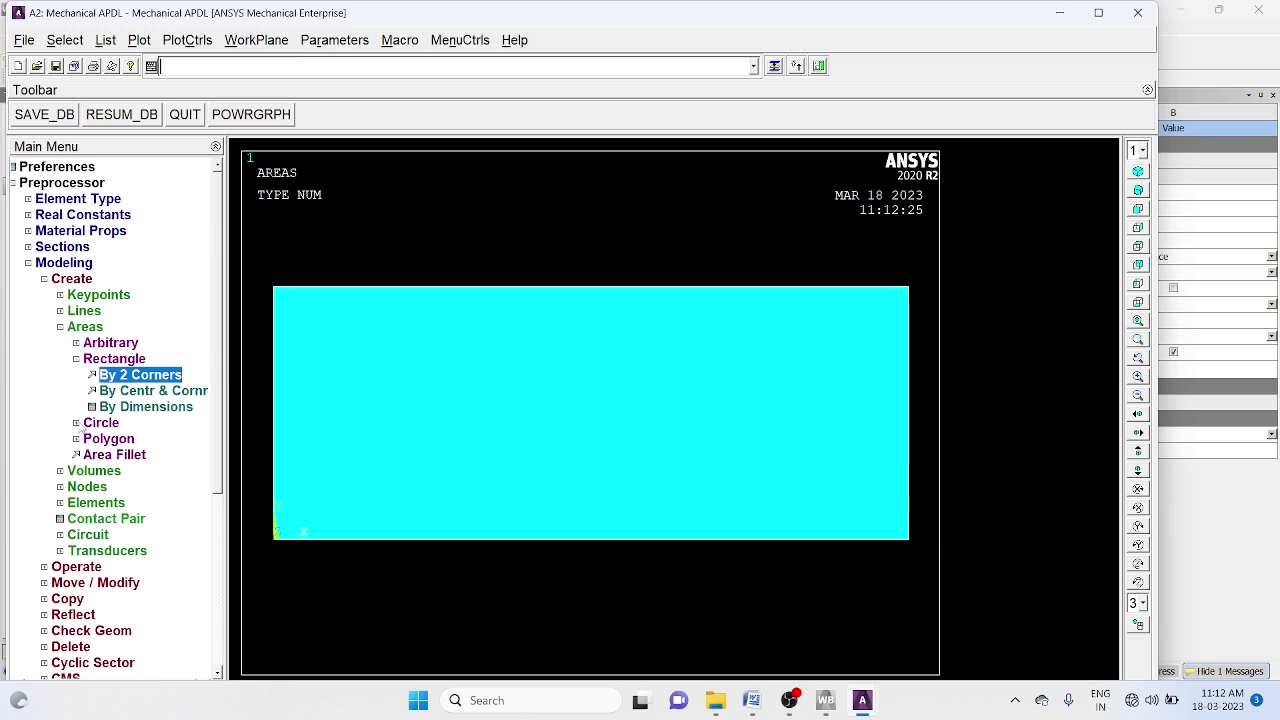
Create a solid circle of radius 0.1 centred at (0, 0).
{"action": "left_click", "coordinate": [78, 425]}
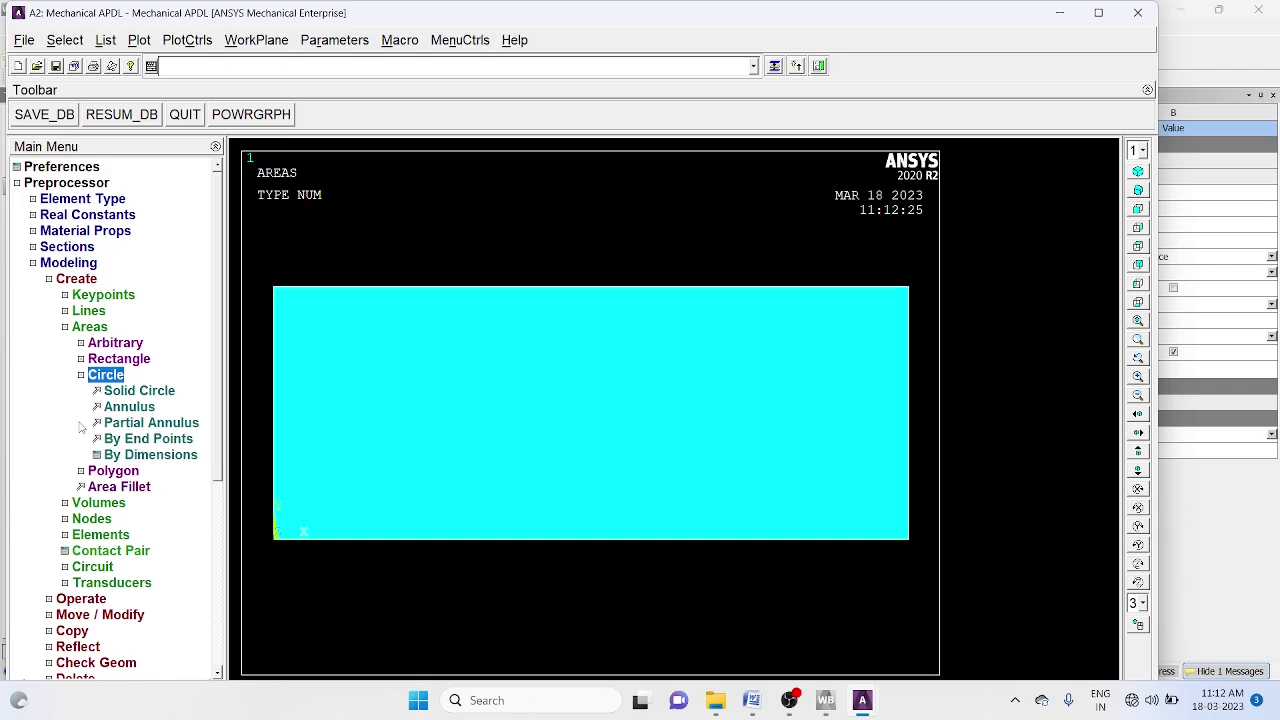
{"action": "left_click", "coordinate": [128, 394]}
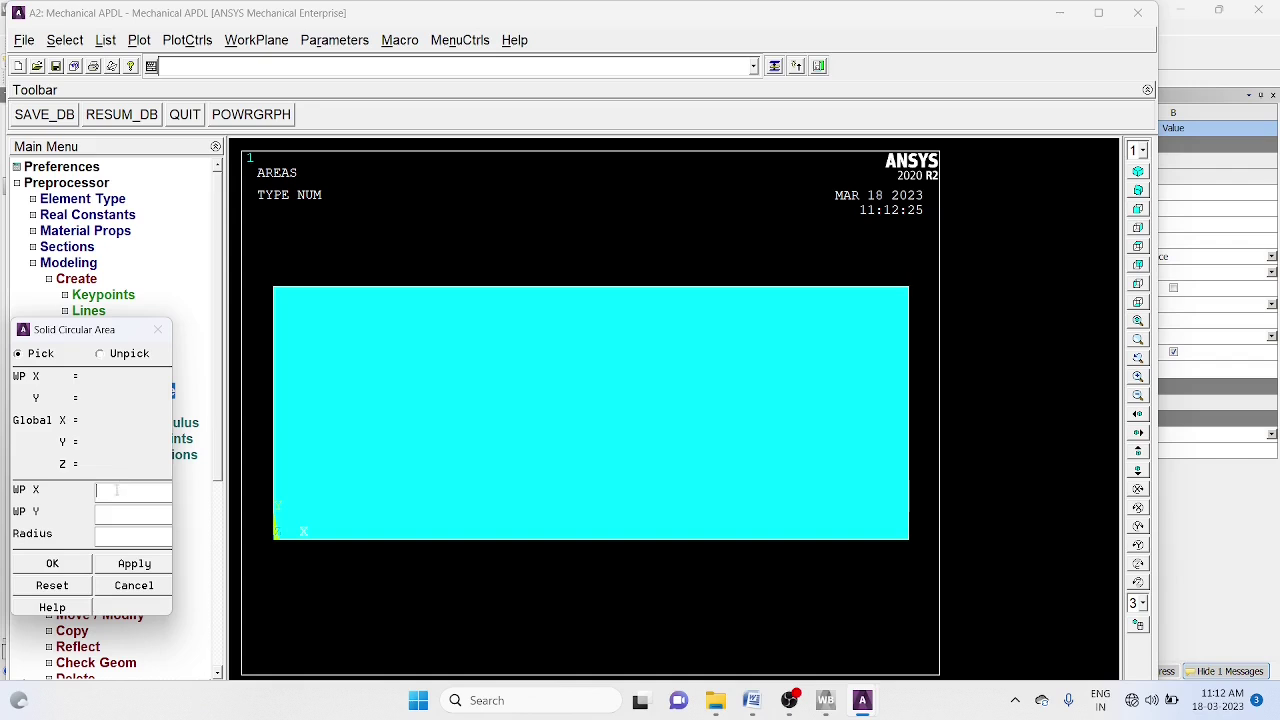
{"action": "type", "text": "00"}
{"action": "left_click", "coordinate": [102, 538]}
{"action": "type", "text": "0.1"}
{"action": "left_click", "coordinate": [53, 564]}
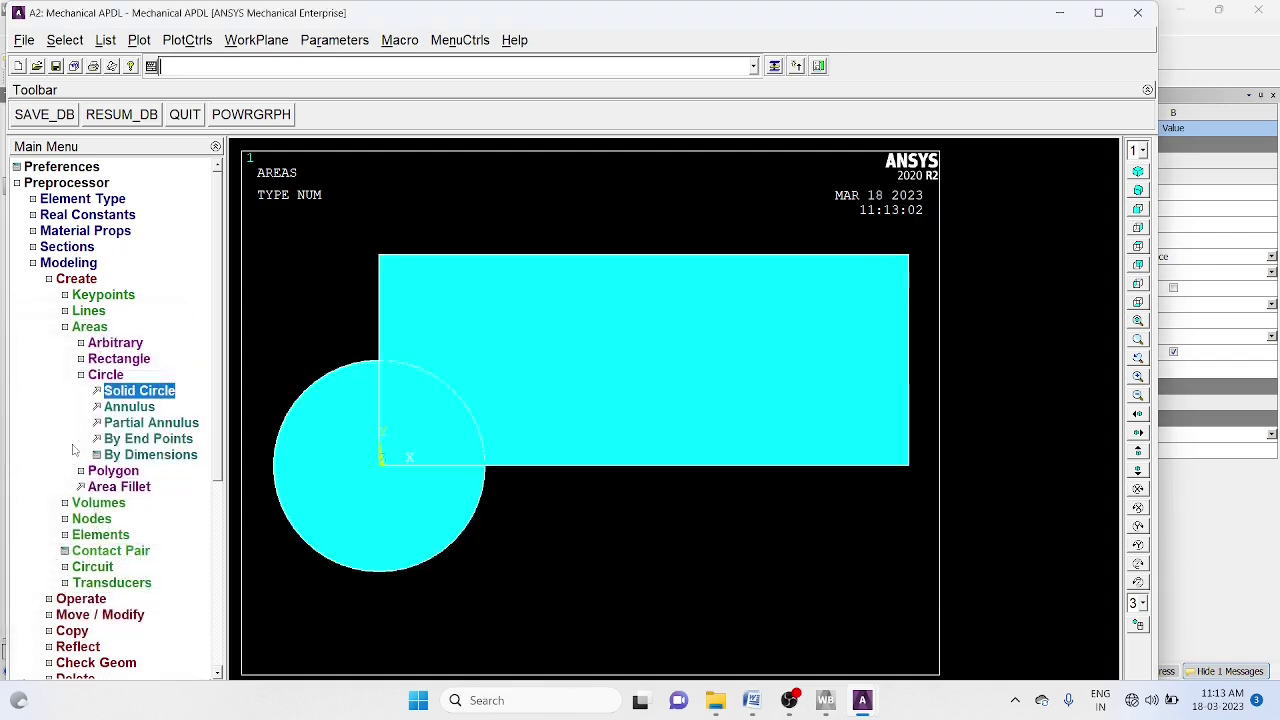
Boolean-subtract the circle area from the rectangle area.
{"action": "left_click", "coordinate": [81, 376]}
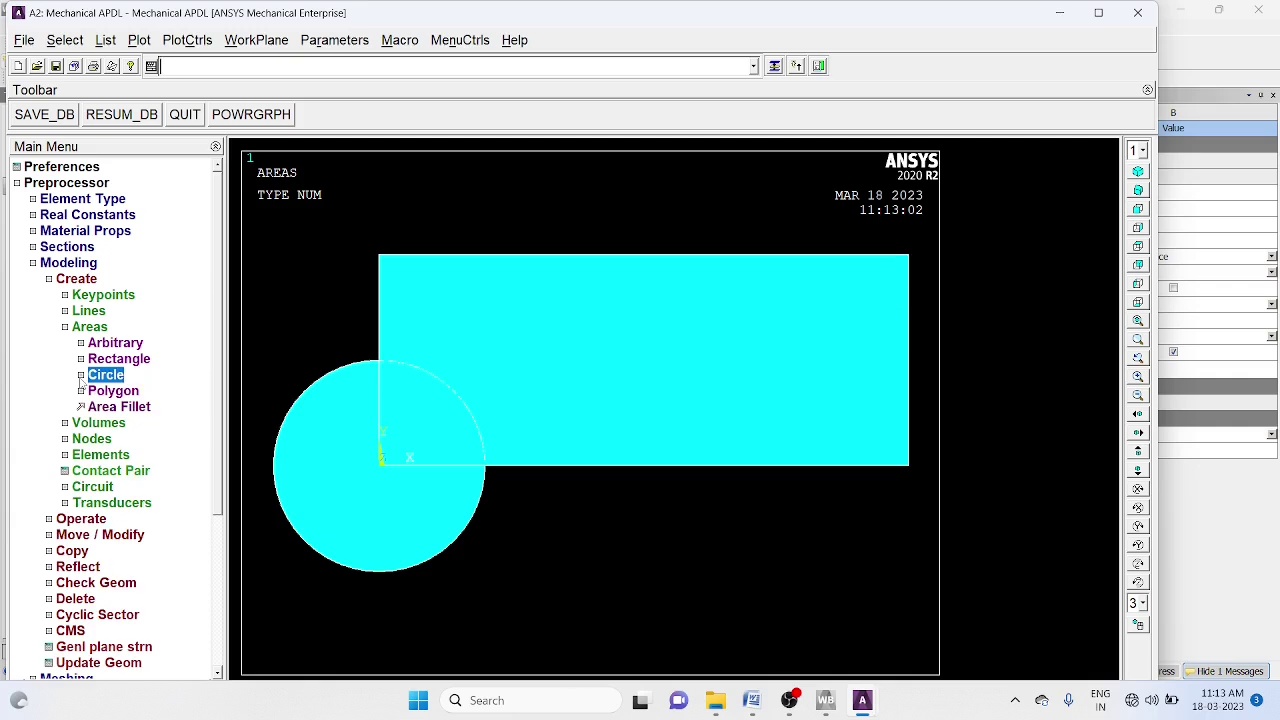
{"action": "left_click", "coordinate": [49, 280]}
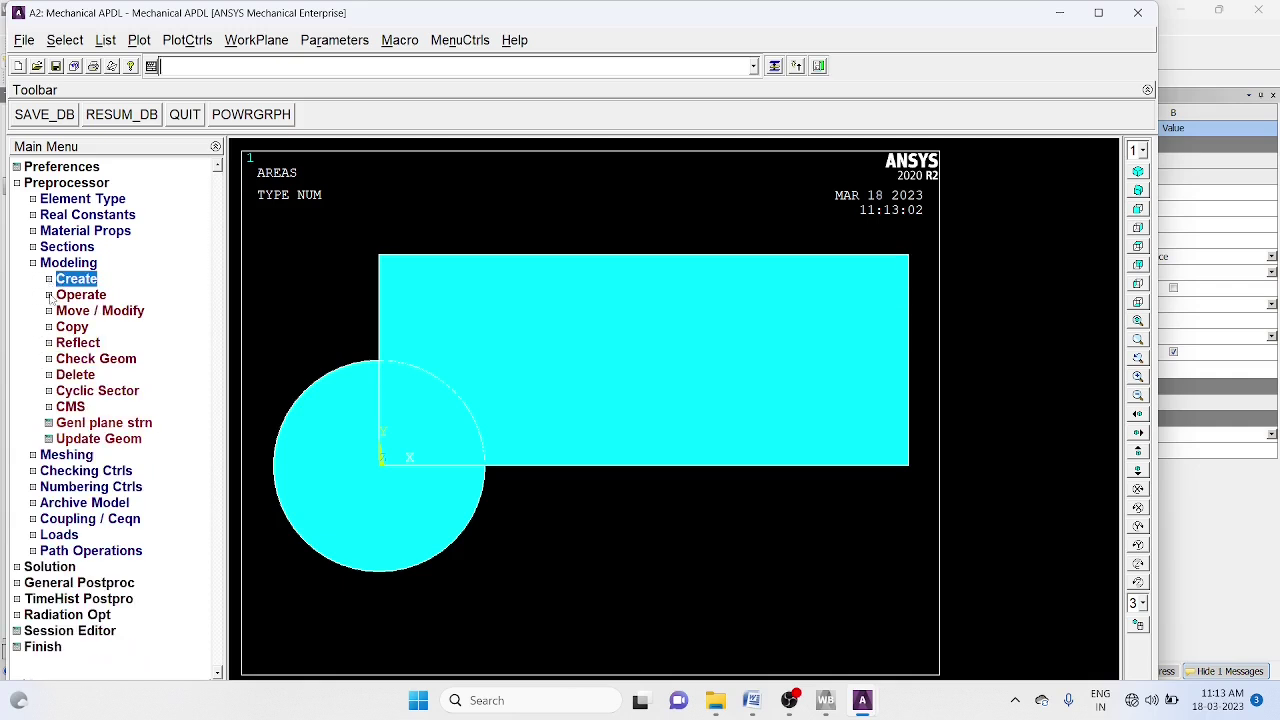
{"action": "left_click", "coordinate": [49, 296]}
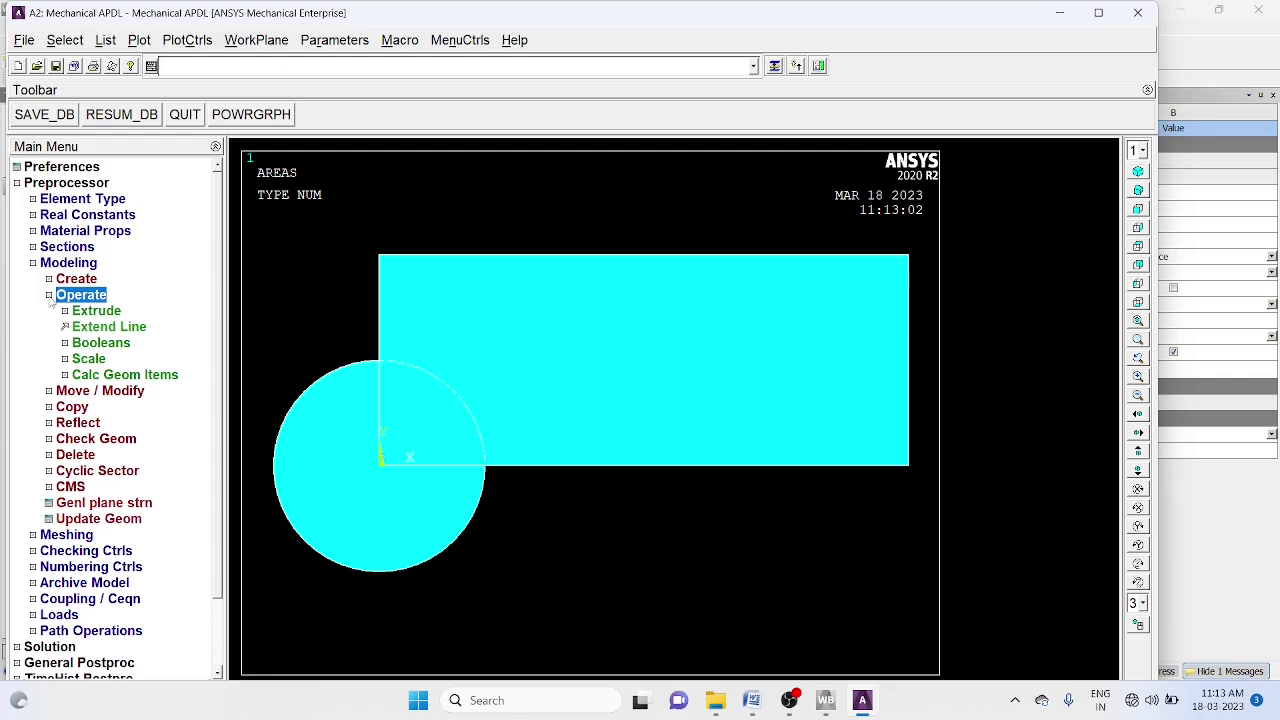
{"action": "left_click", "coordinate": [66, 344]}
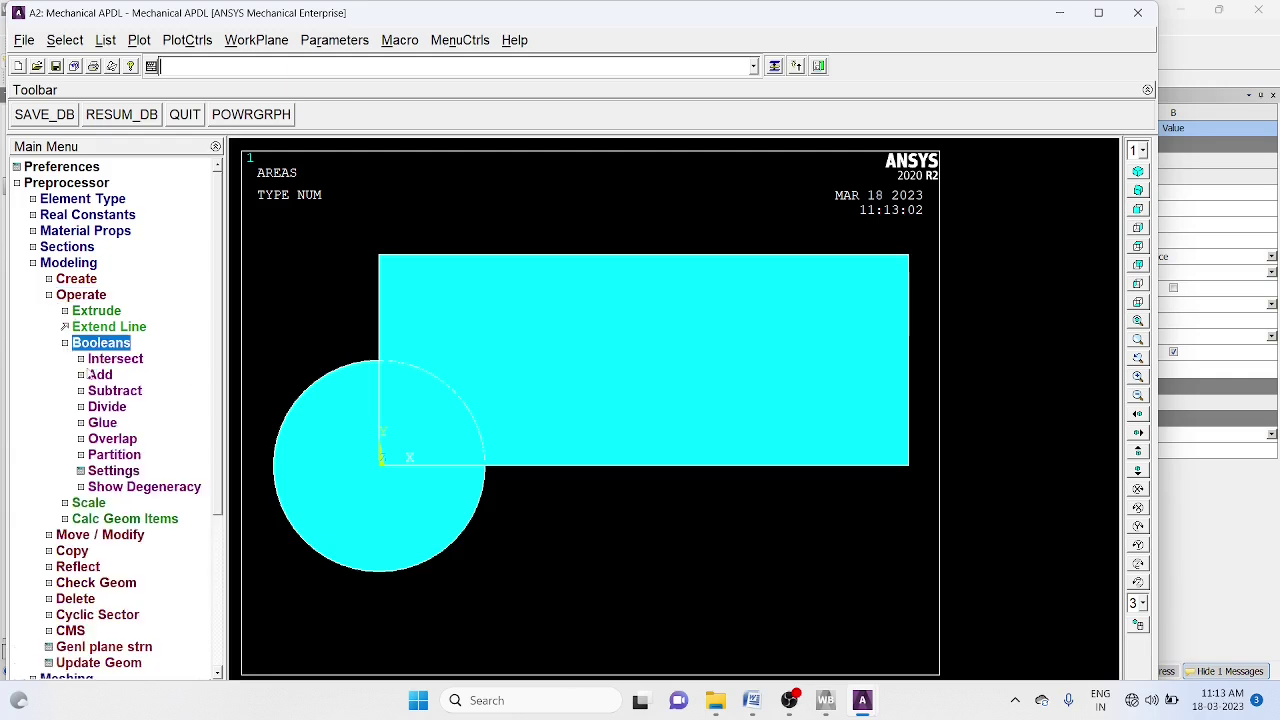
{"action": "left_click", "coordinate": [82, 392]}
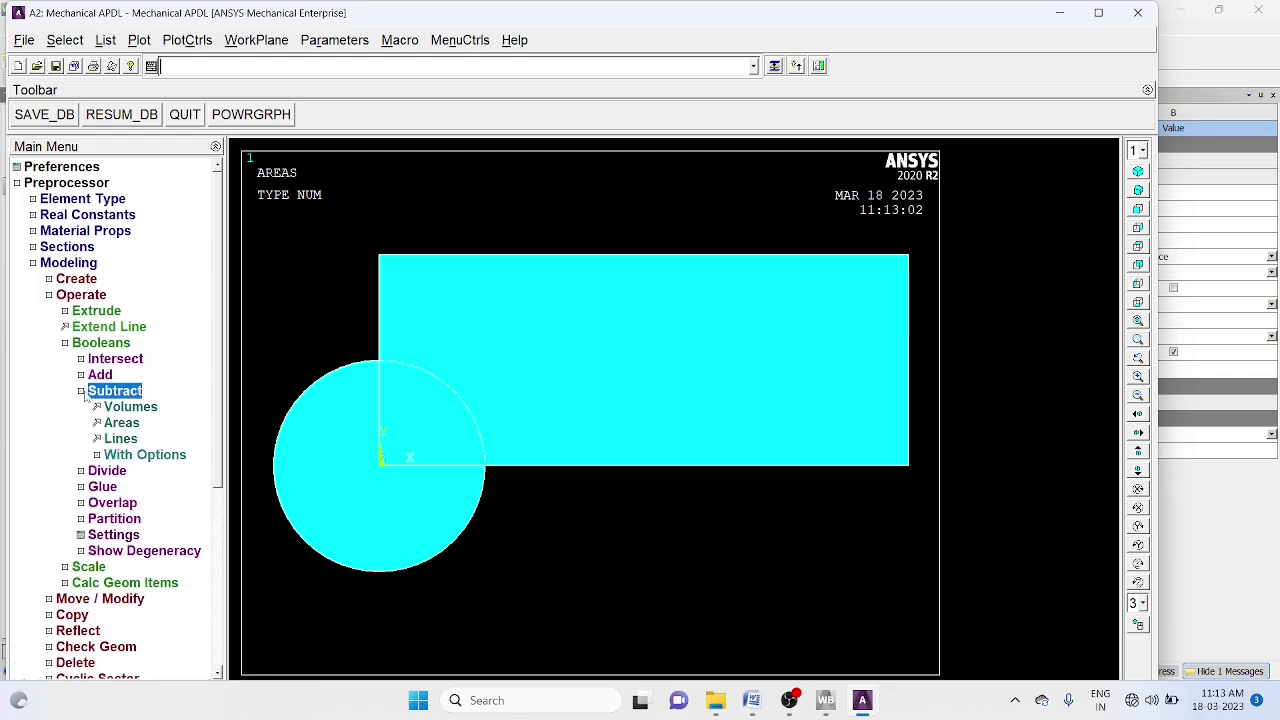
{"action": "left_click", "coordinate": [116, 424]}
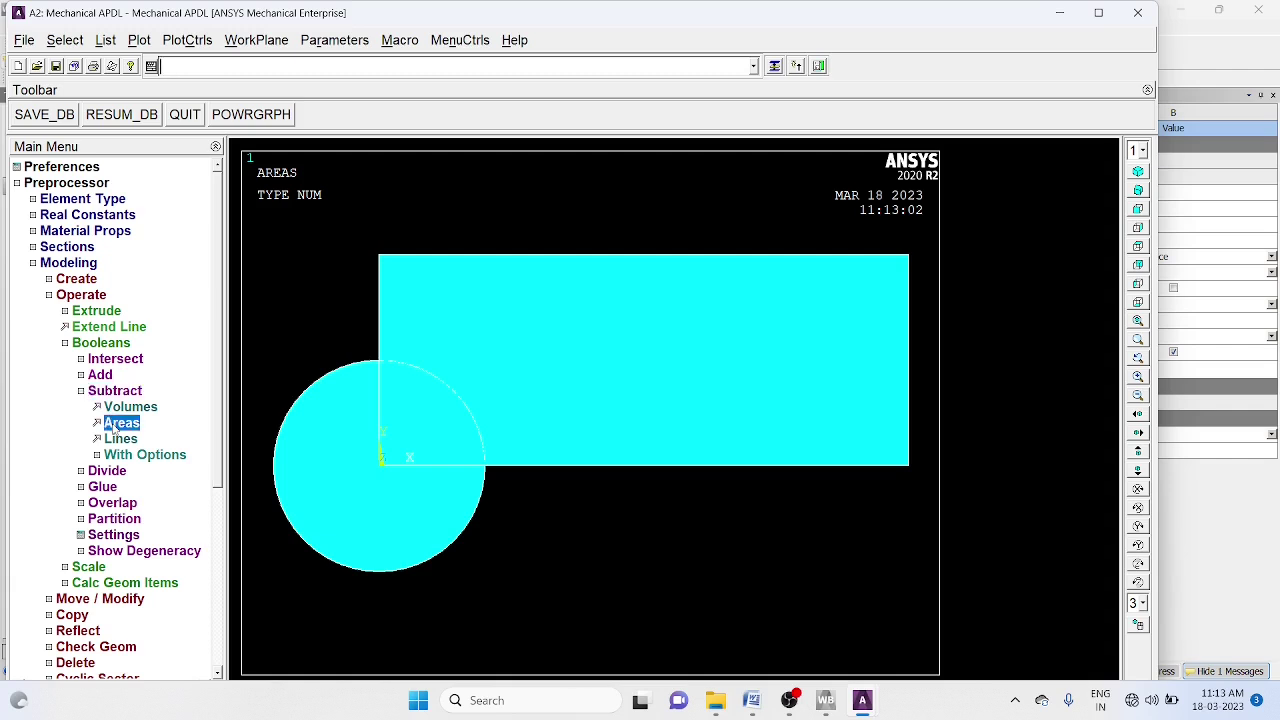
{"action": "left_click", "coordinate": [609, 379]}
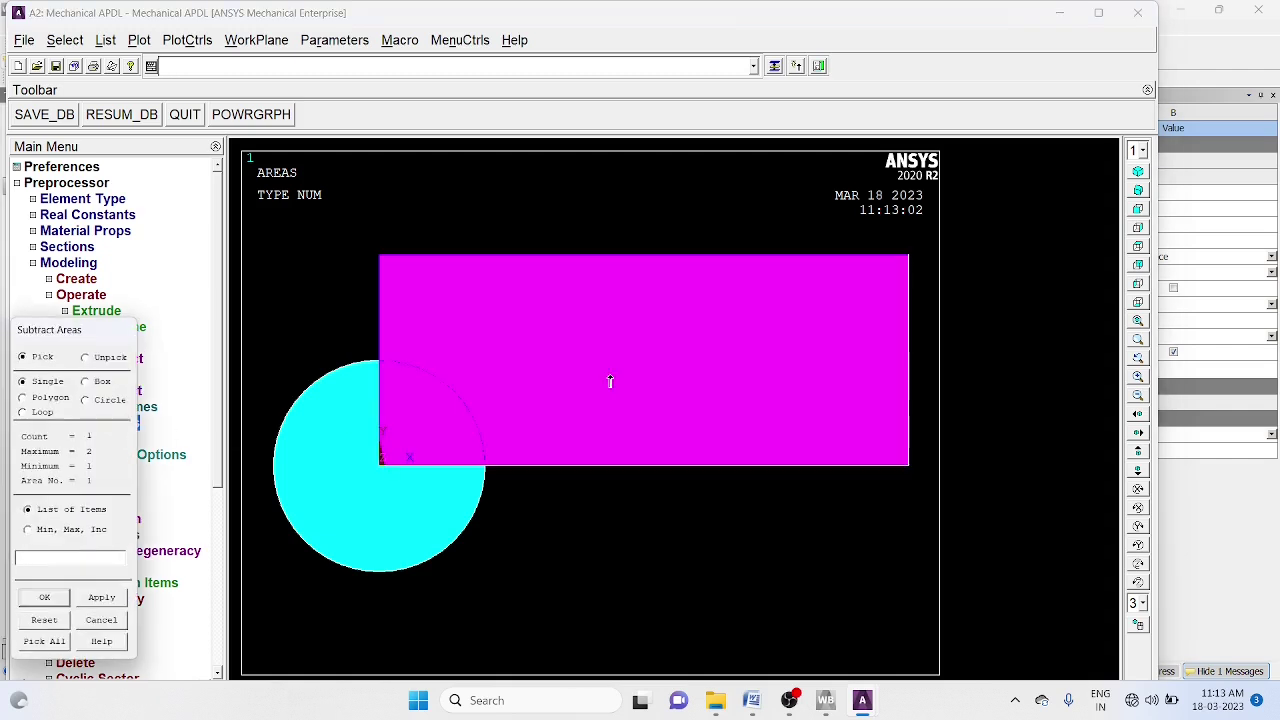
{"action": "left_click", "coordinate": [44, 597]}
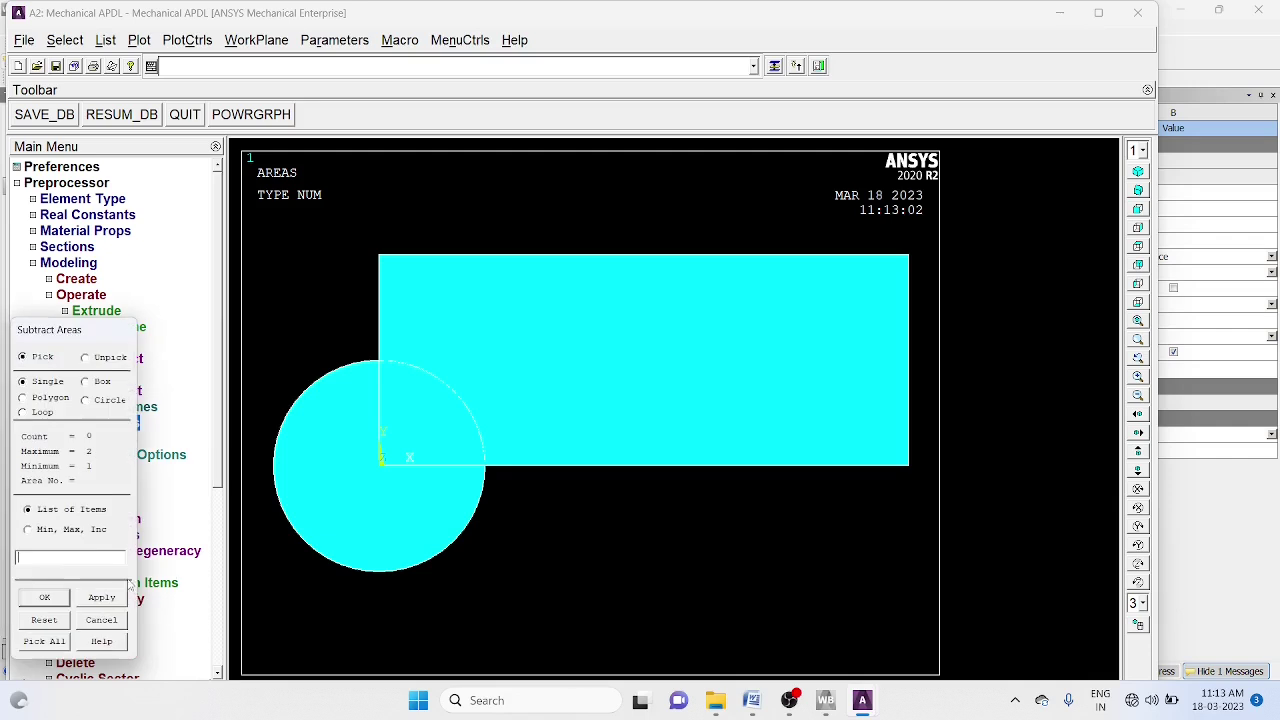
{"action": "left_click", "coordinate": [338, 527]}
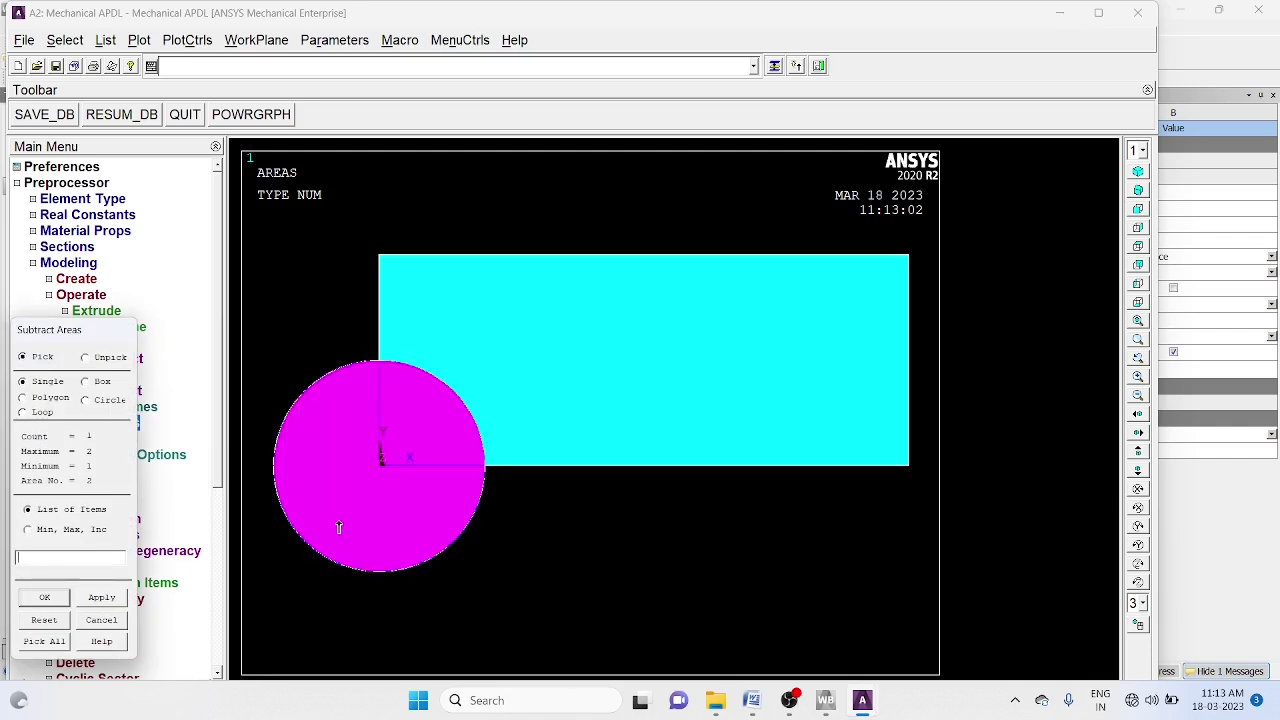
{"action": "left_click", "coordinate": [44, 597]}
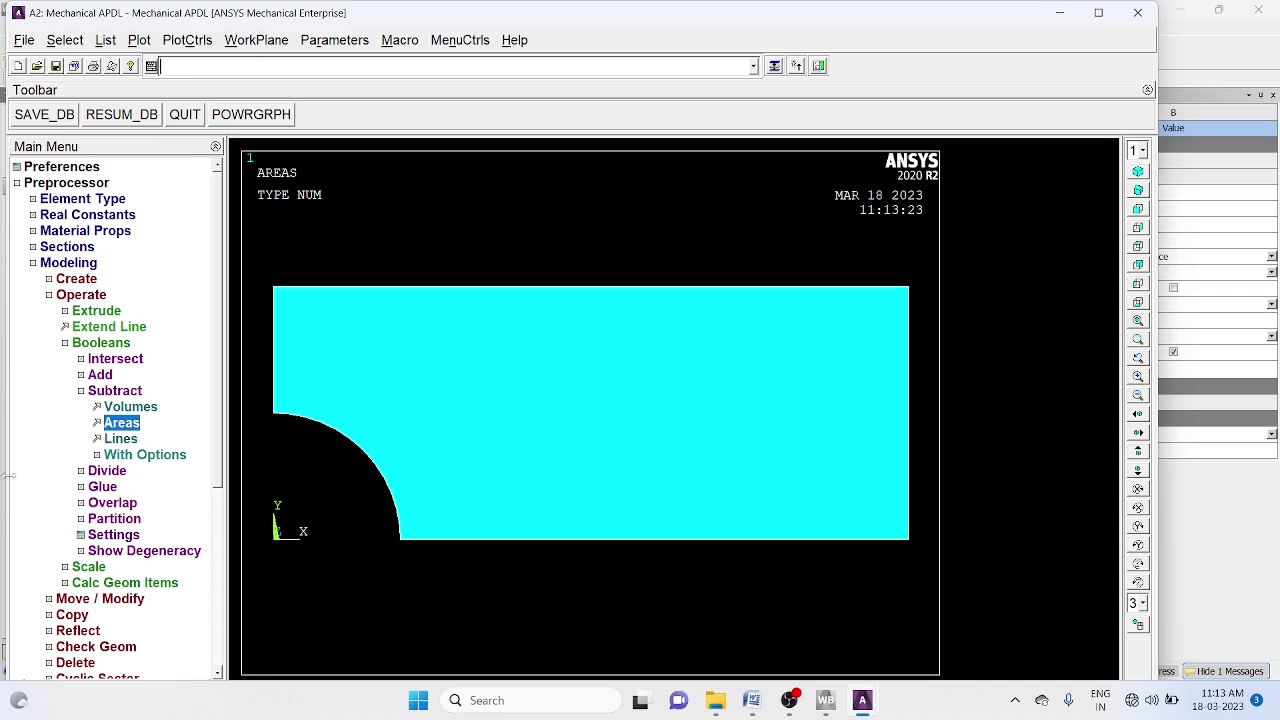
In MeshTool, set an element edge length of 0.005 on all lines of the plate.
{"action": "left_click", "coordinate": [82, 391]}
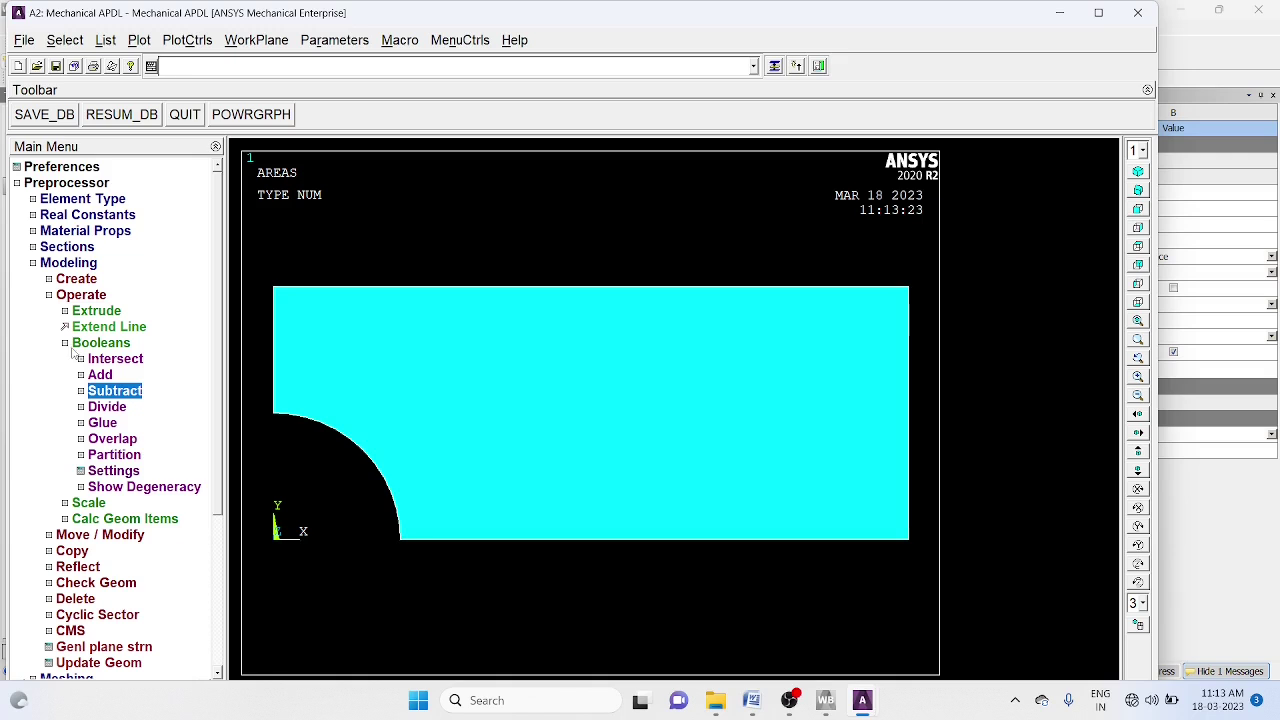
{"action": "left_click", "coordinate": [66, 344]}
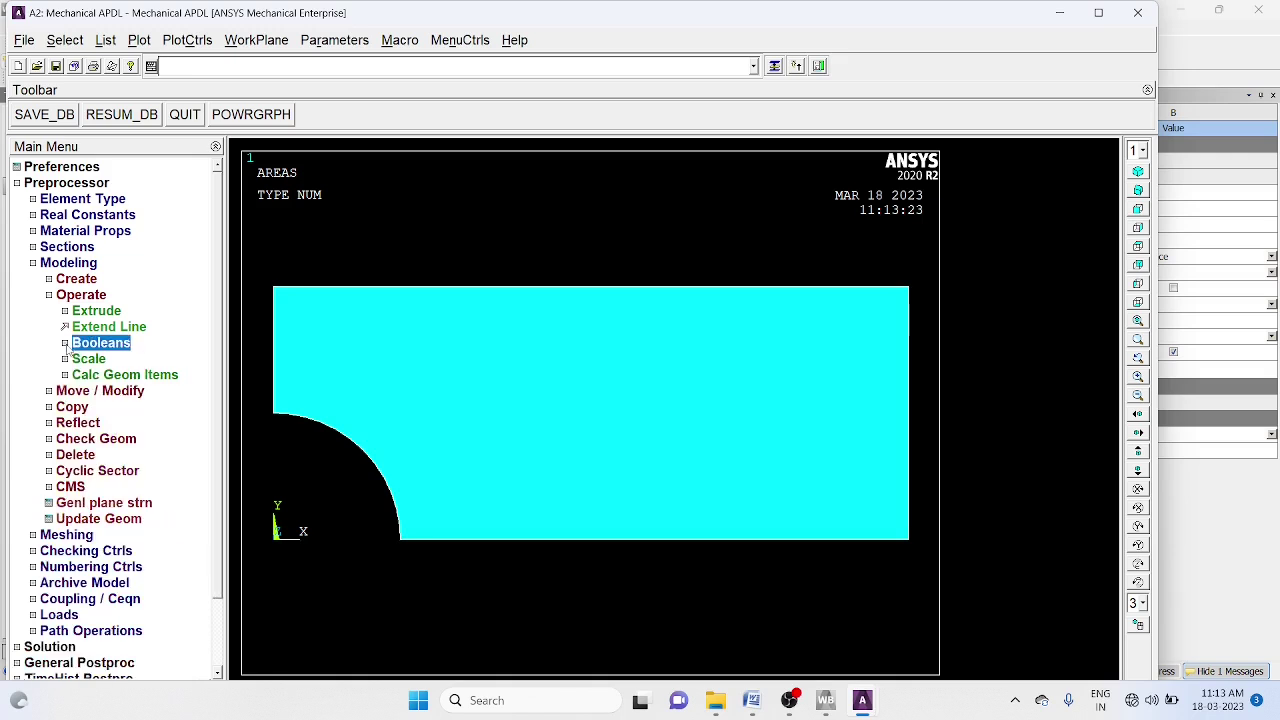
{"action": "left_click", "coordinate": [48, 295]}
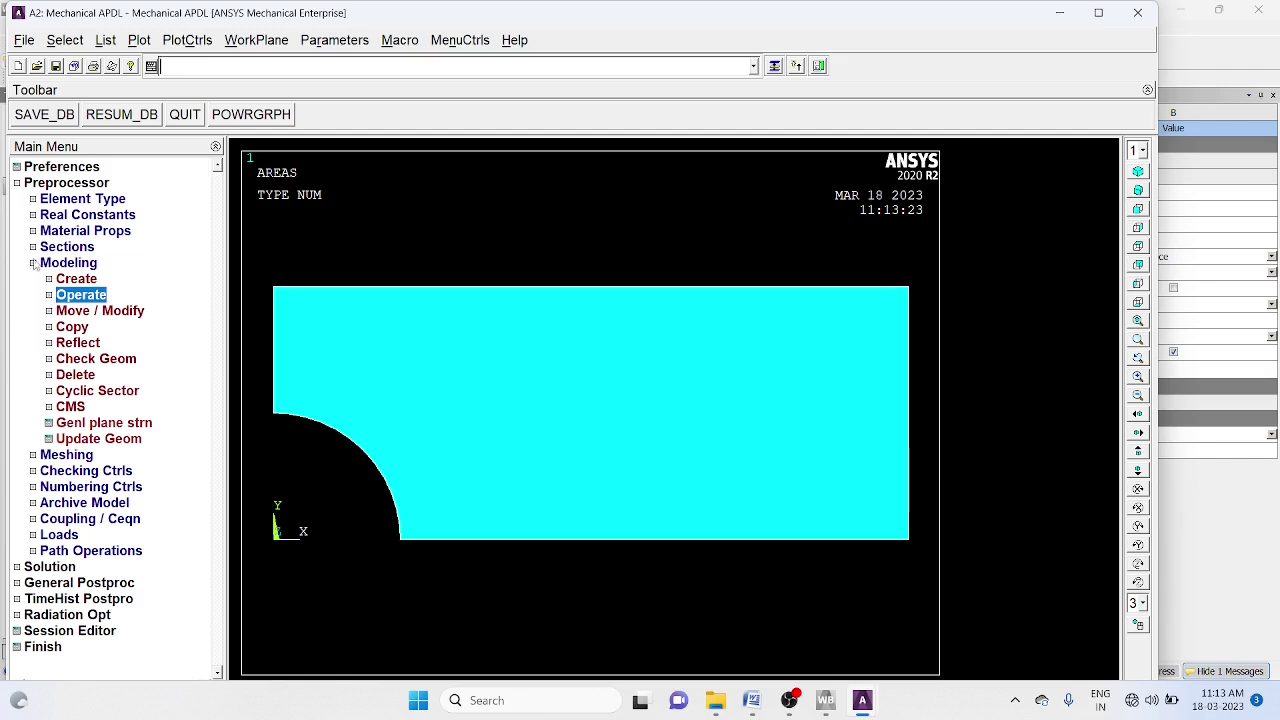
{"action": "left_click", "coordinate": [33, 263]}
{"action": "left_click", "coordinate": [34, 280]}
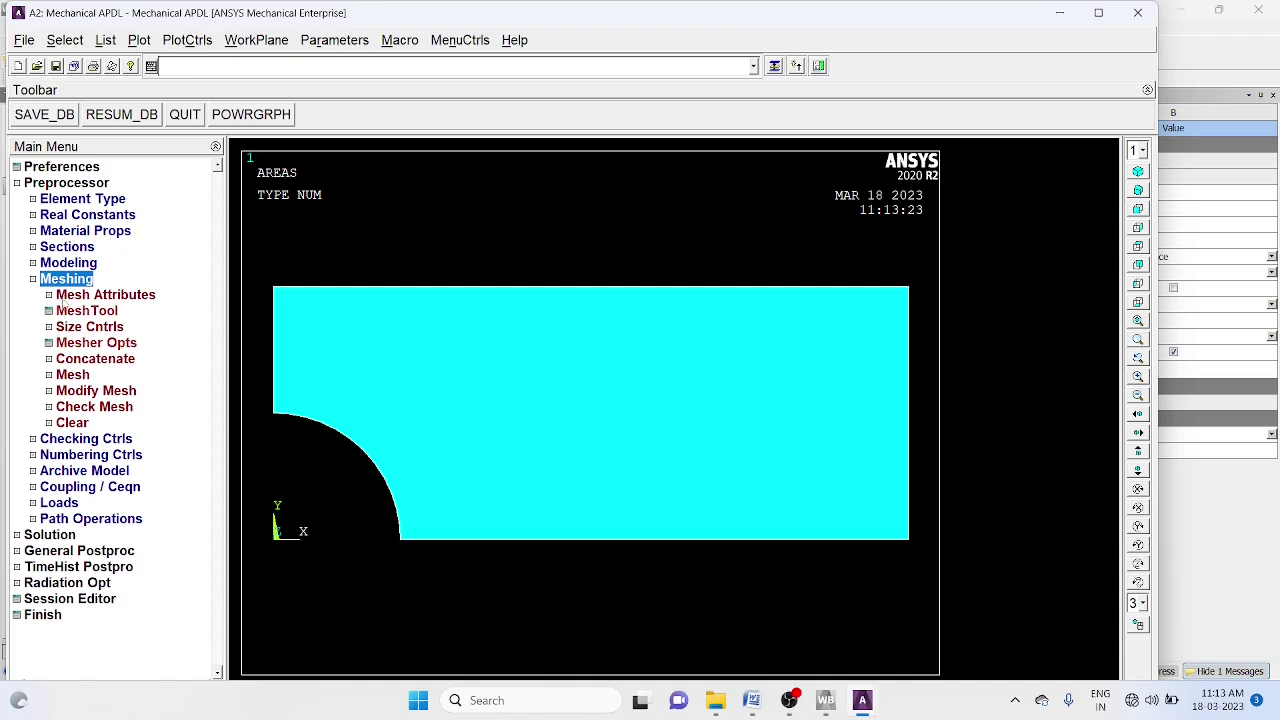
{"action": "left_click", "coordinate": [68, 313]}
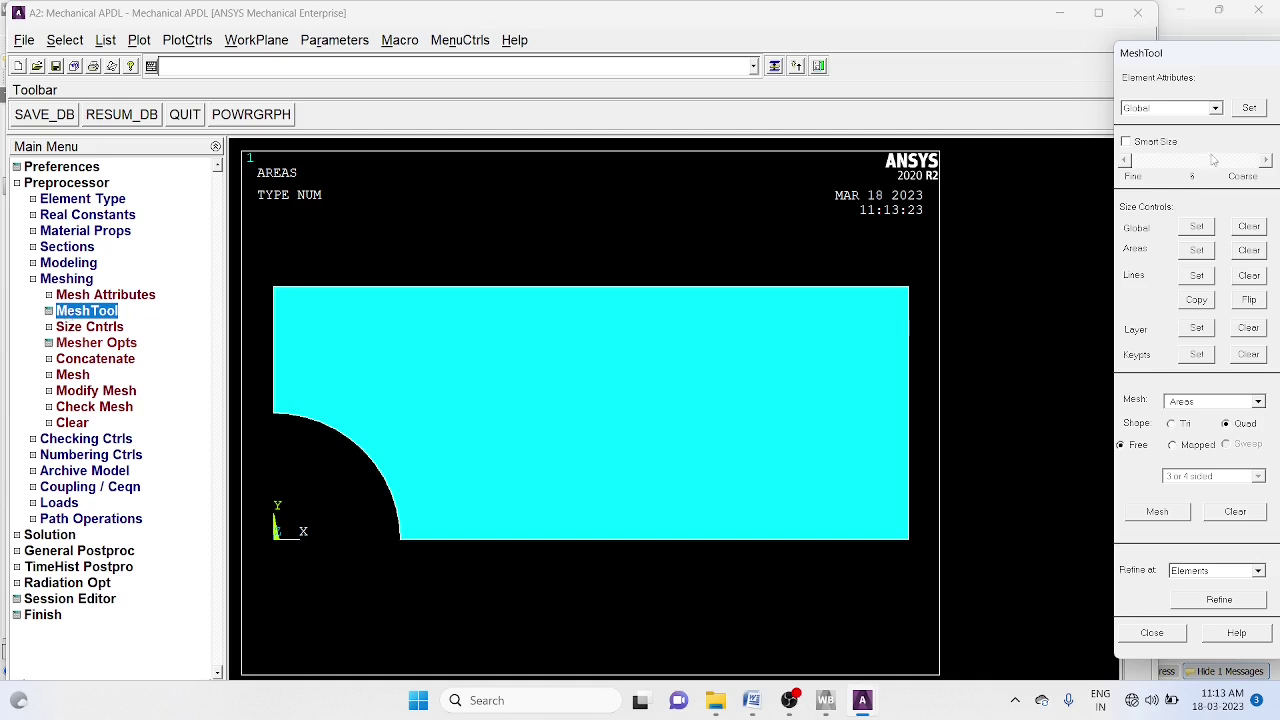
{"action": "left_click", "coordinate": [1197, 276]}
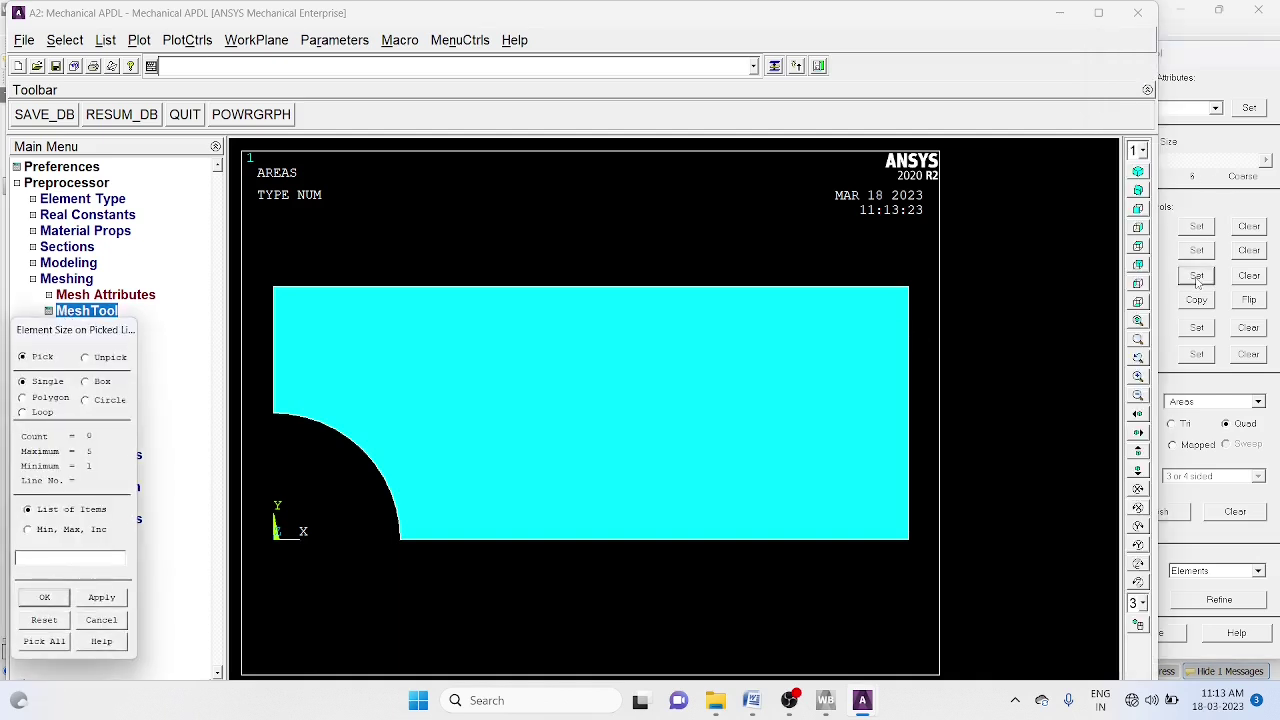
{"action": "left_click", "coordinate": [57, 641]}
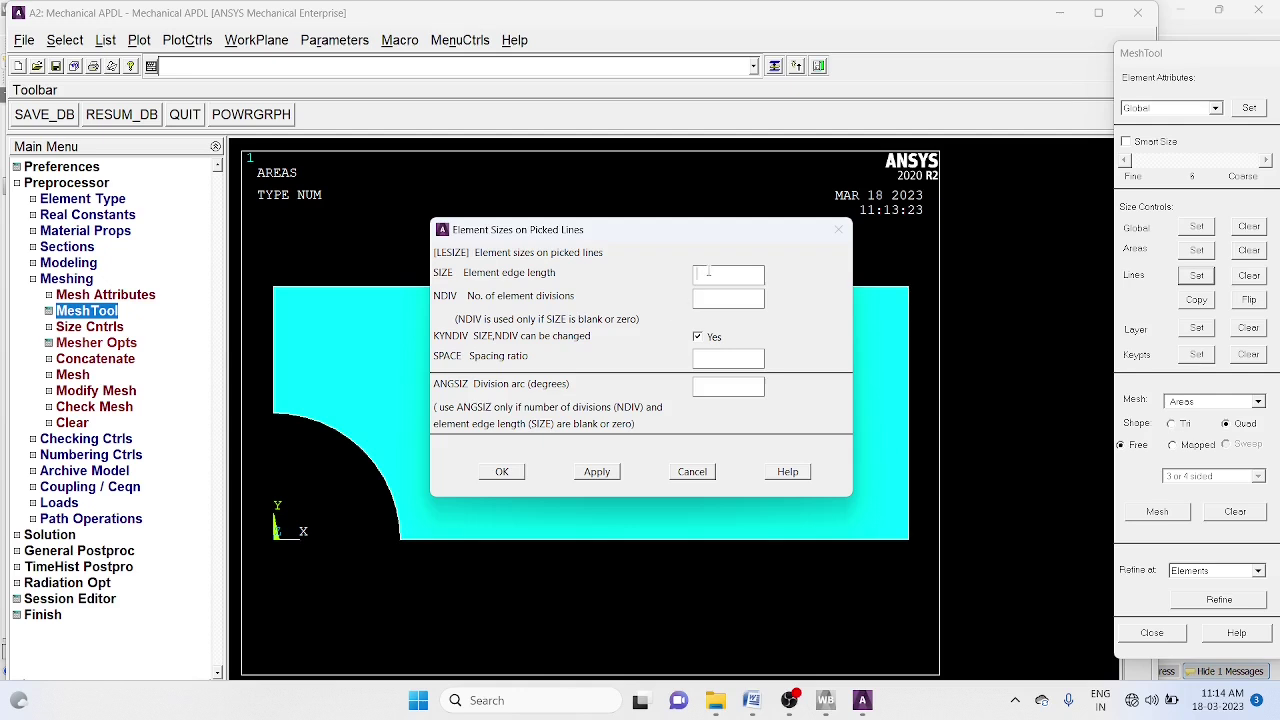
{"action": "type", "text": "0.005"}
{"action": "left_click", "coordinate": [502, 471]}
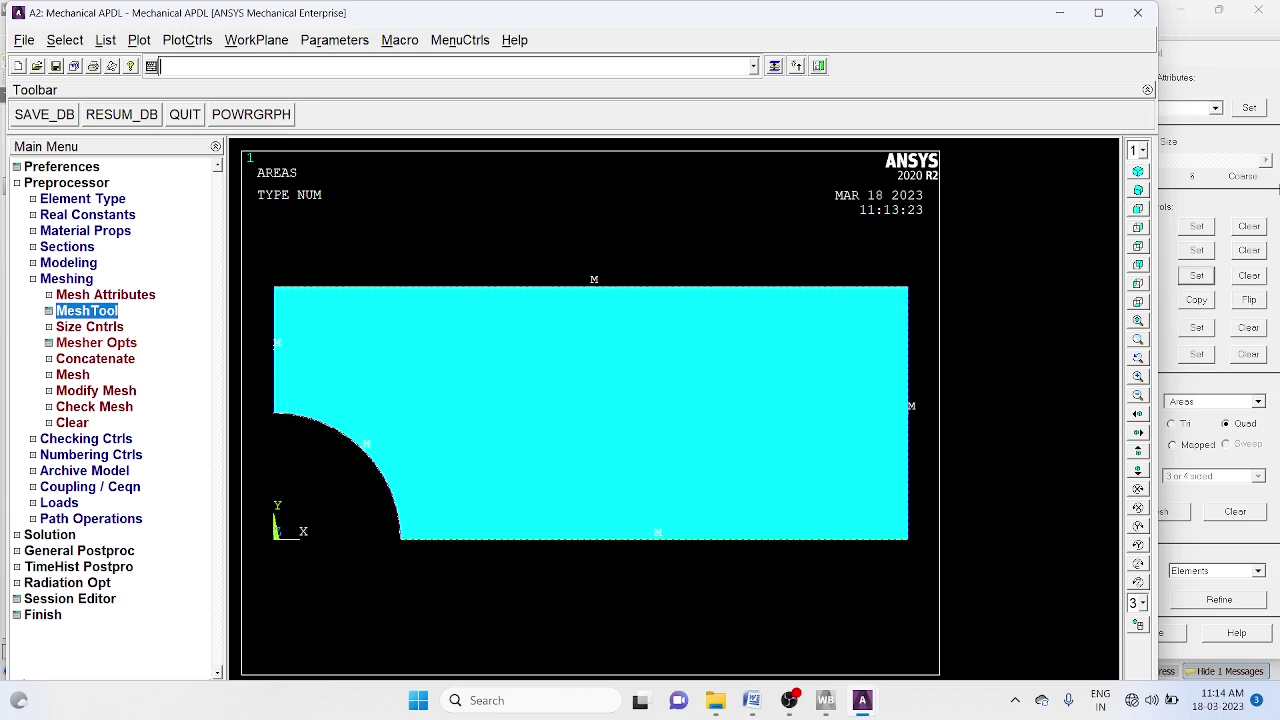
Free-mesh the notched plate area with quadrilateral elements from MeshTool.
{"action": "left_click", "coordinate": [1249, 140]}
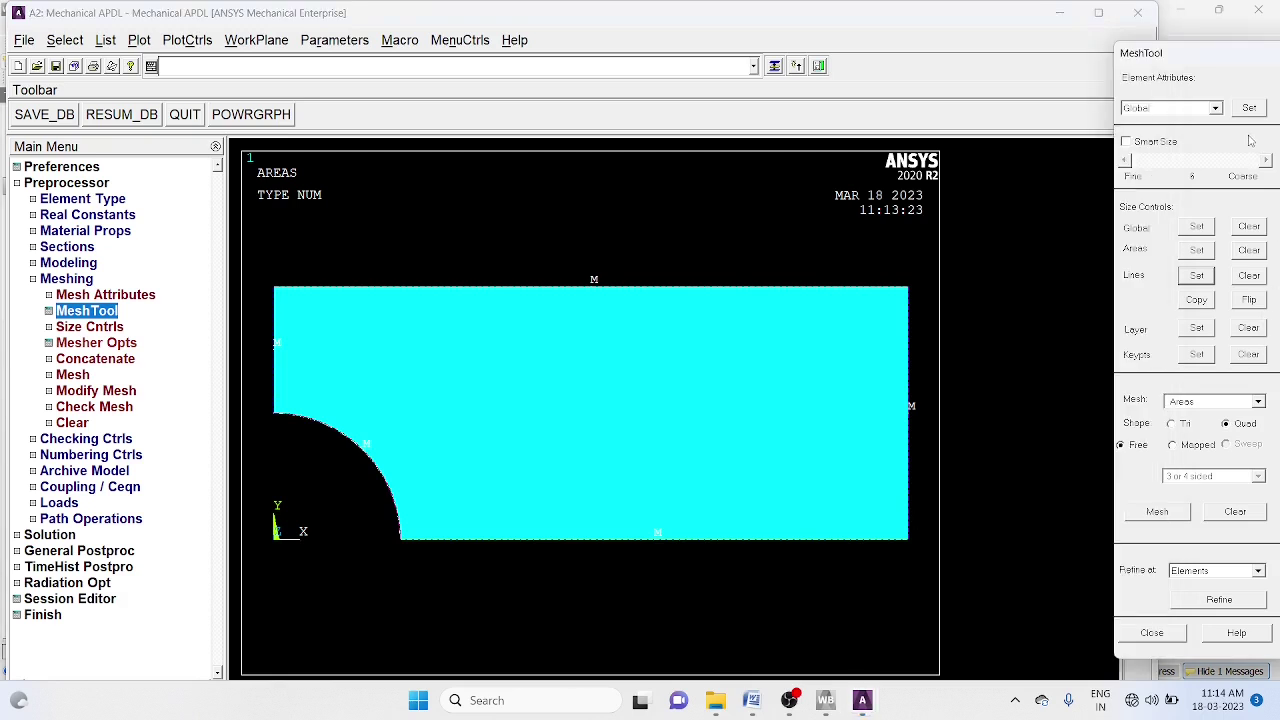
{"action": "left_click", "coordinate": [1157, 511]}
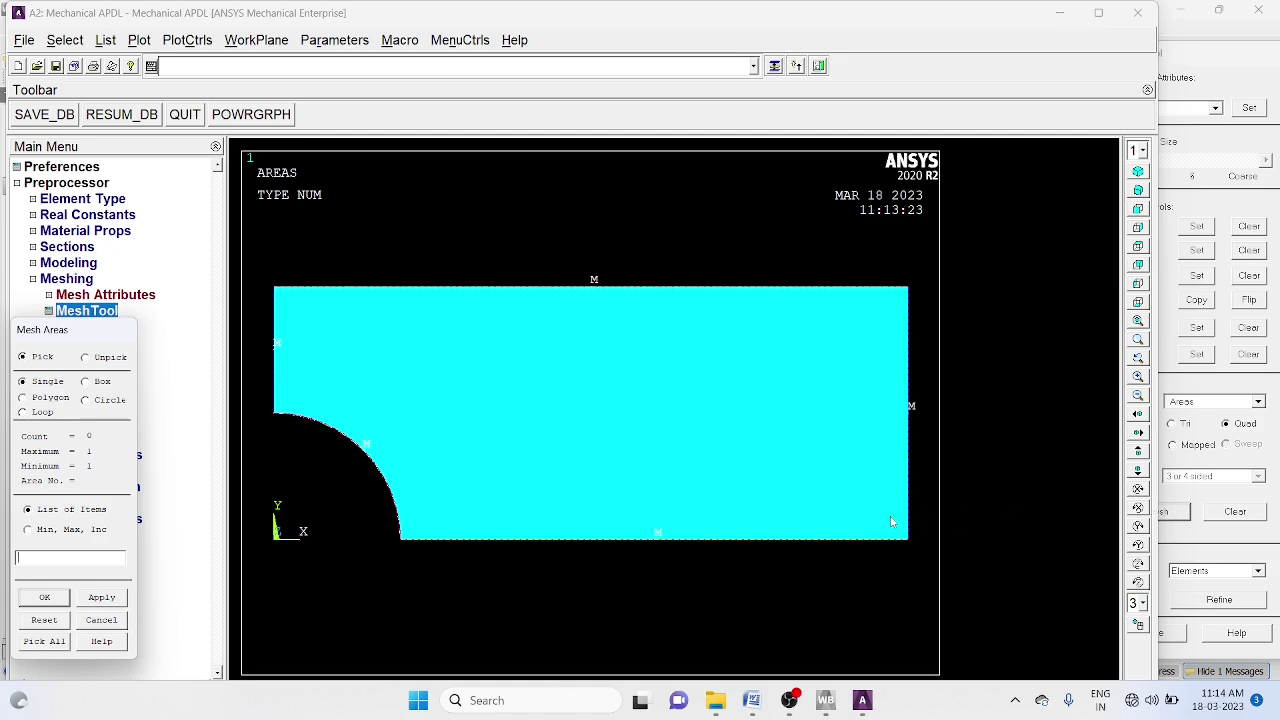
{"action": "left_click", "coordinate": [691, 494]}
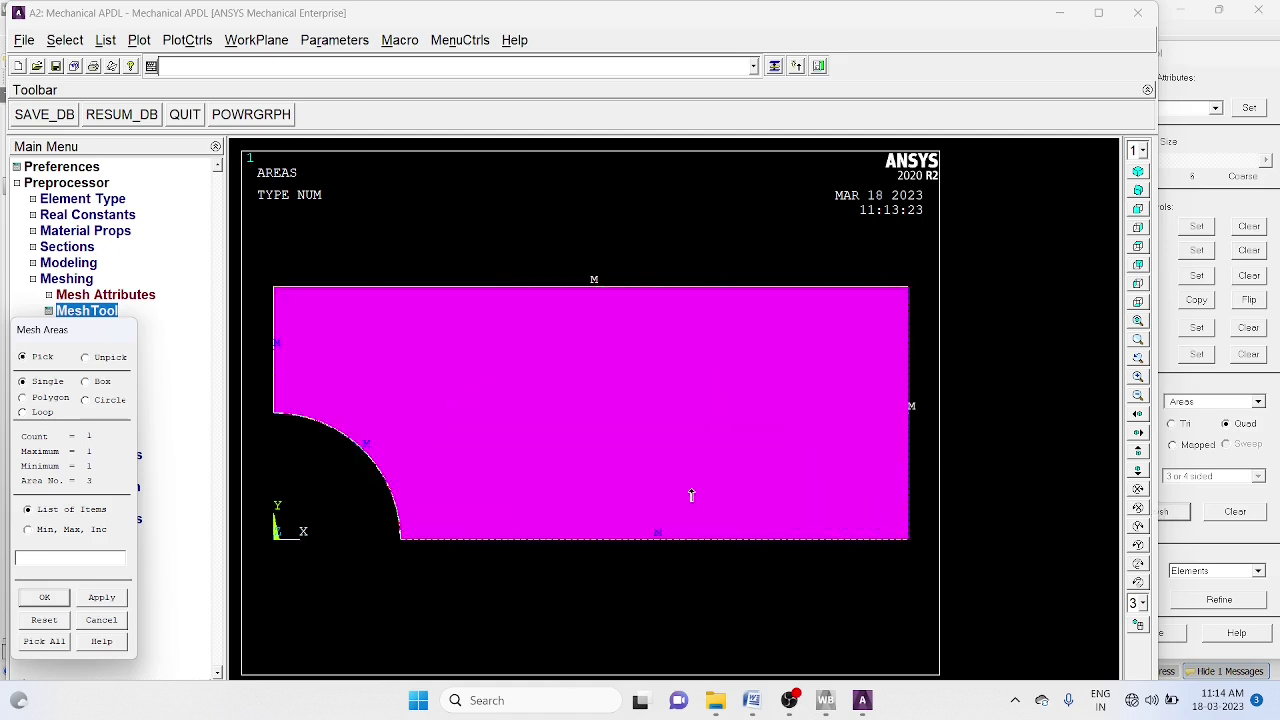
{"action": "left_click", "coordinate": [40, 598]}
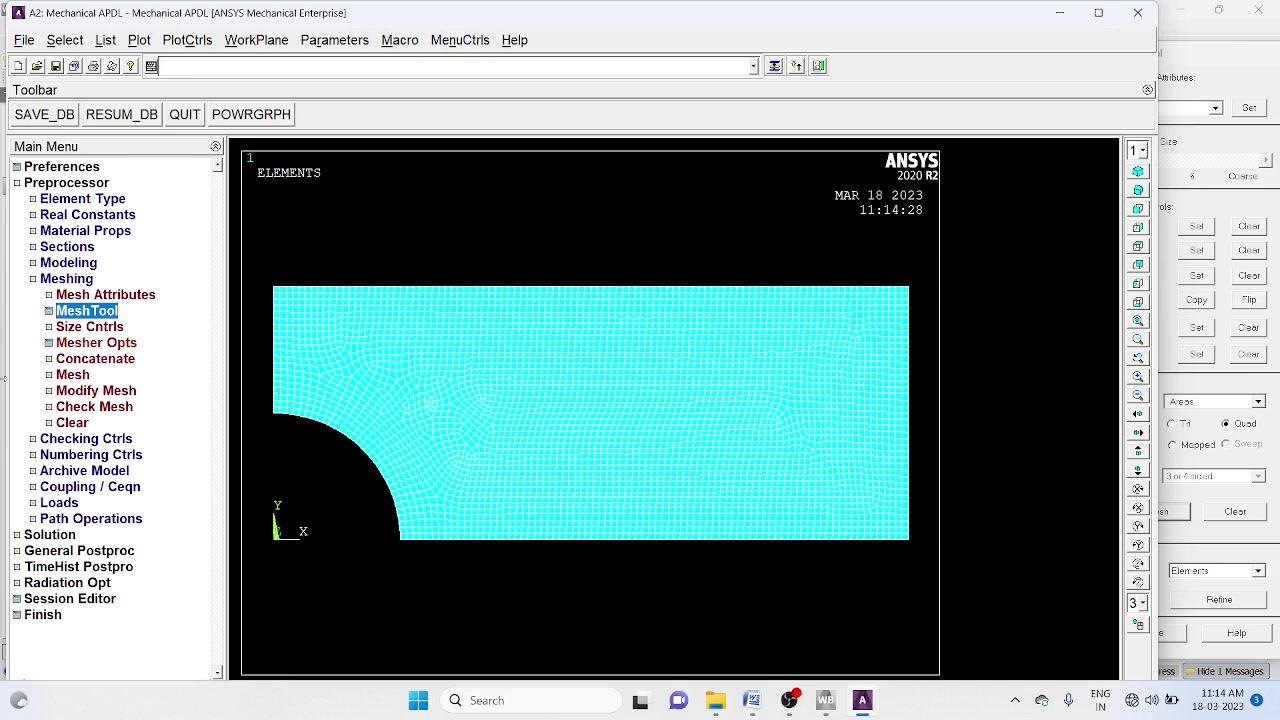
{"action": "left_click", "coordinate": [33, 281]}
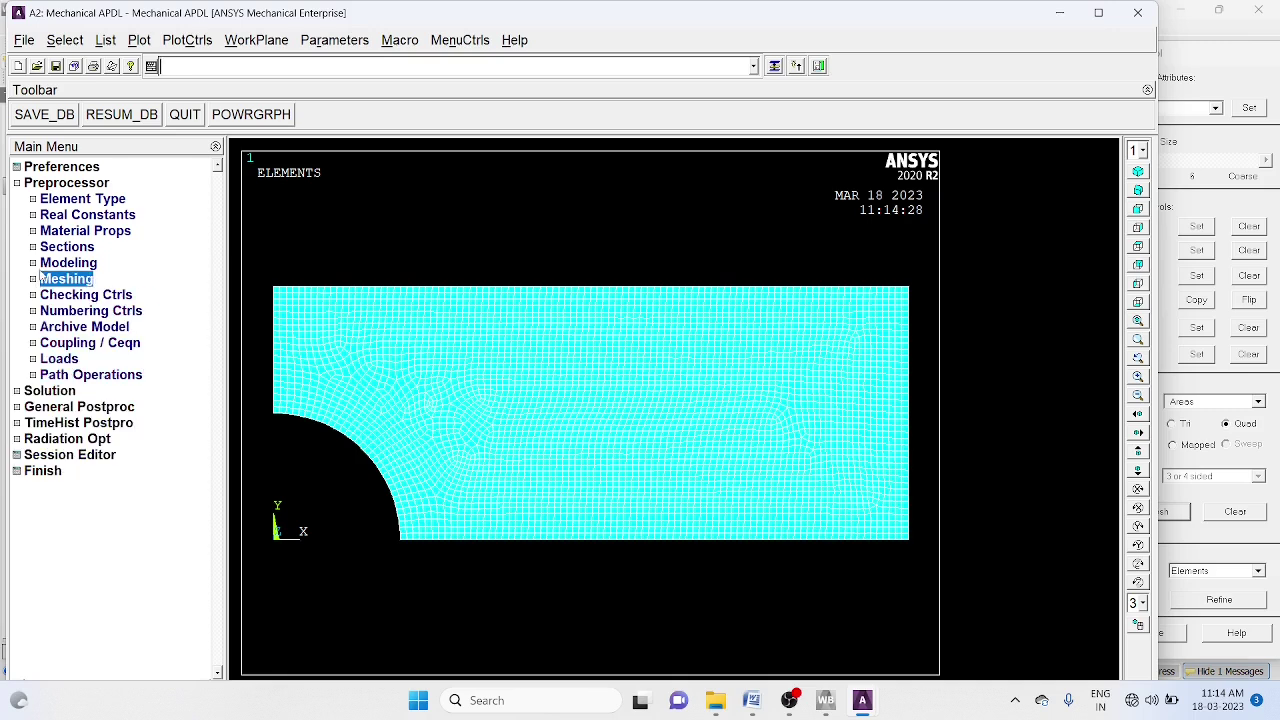
Constrain the plate's left line in the UX direction with a displacement value of 0.
{"action": "left_click", "coordinate": [33, 360]}
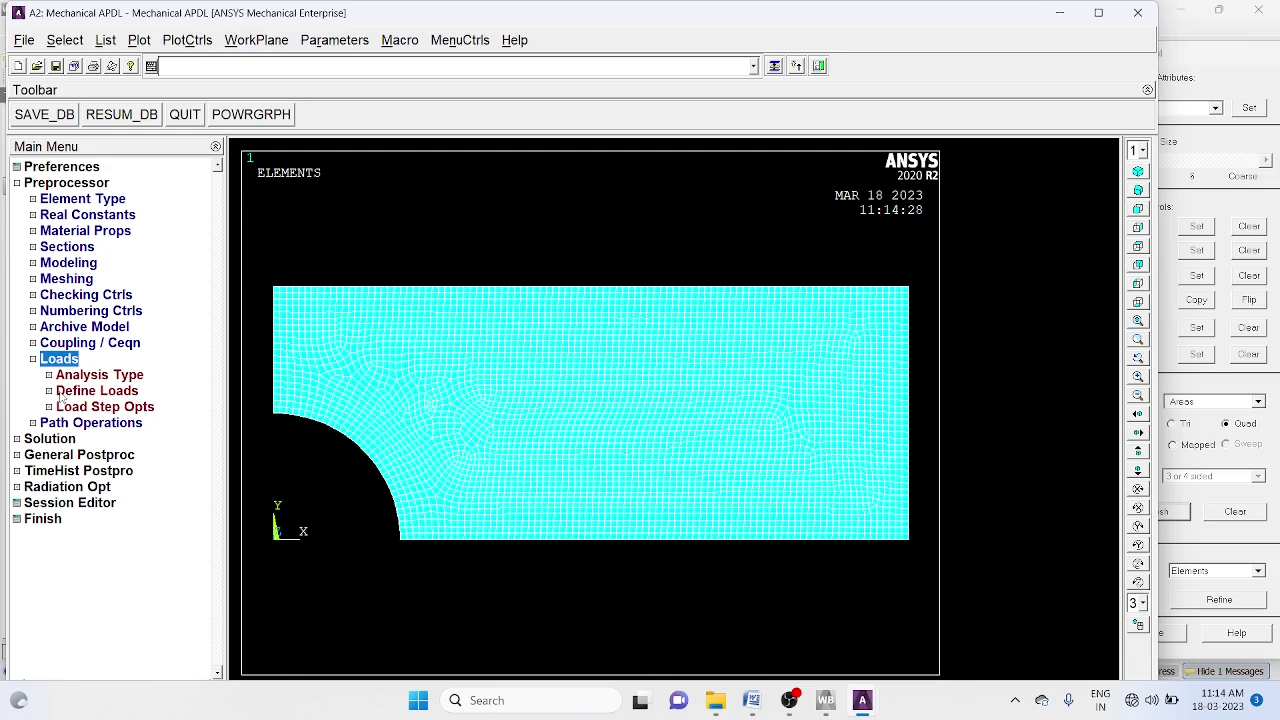
{"action": "left_click", "coordinate": [60, 392]}
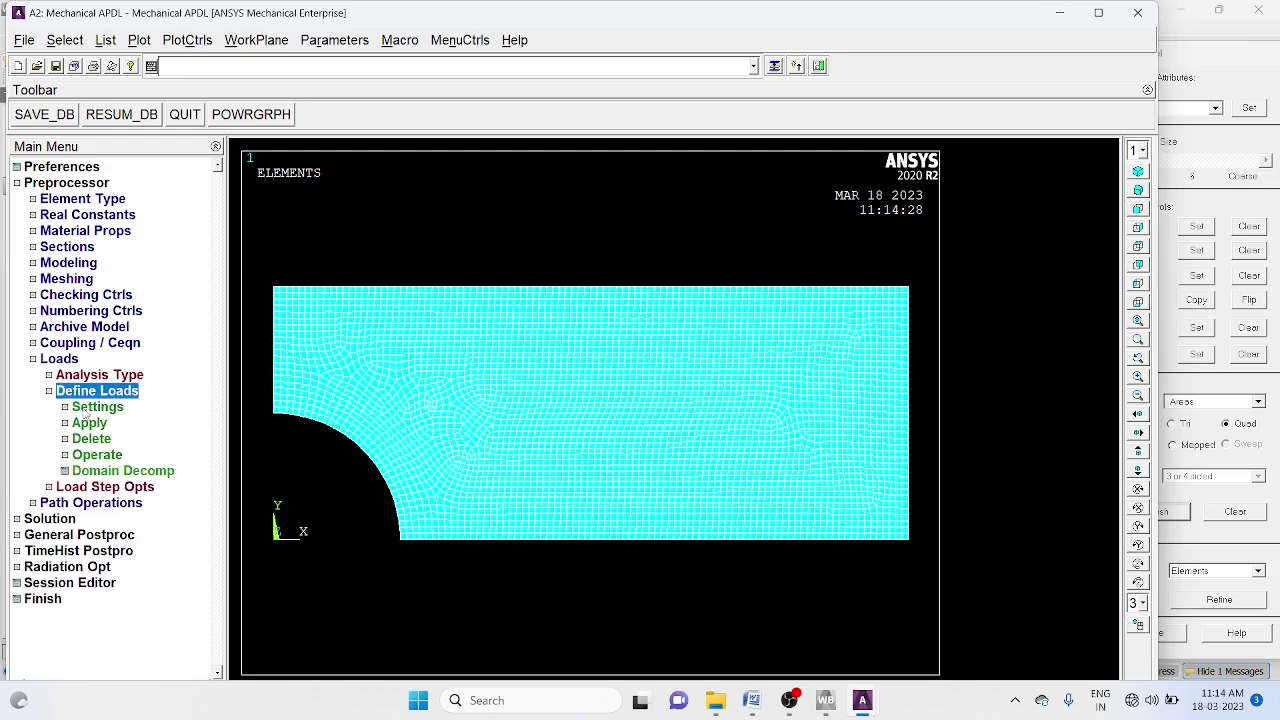
{"action": "left_click", "coordinate": [66, 425]}
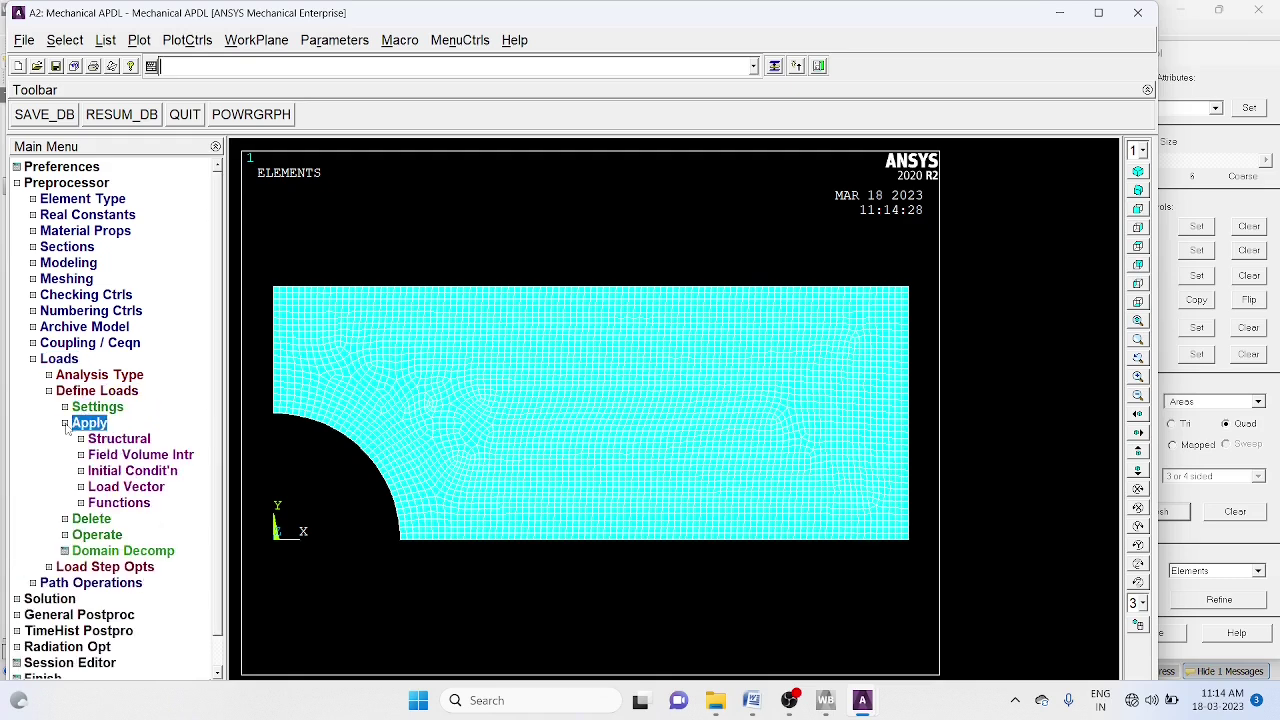
{"action": "left_click", "coordinate": [90, 441]}
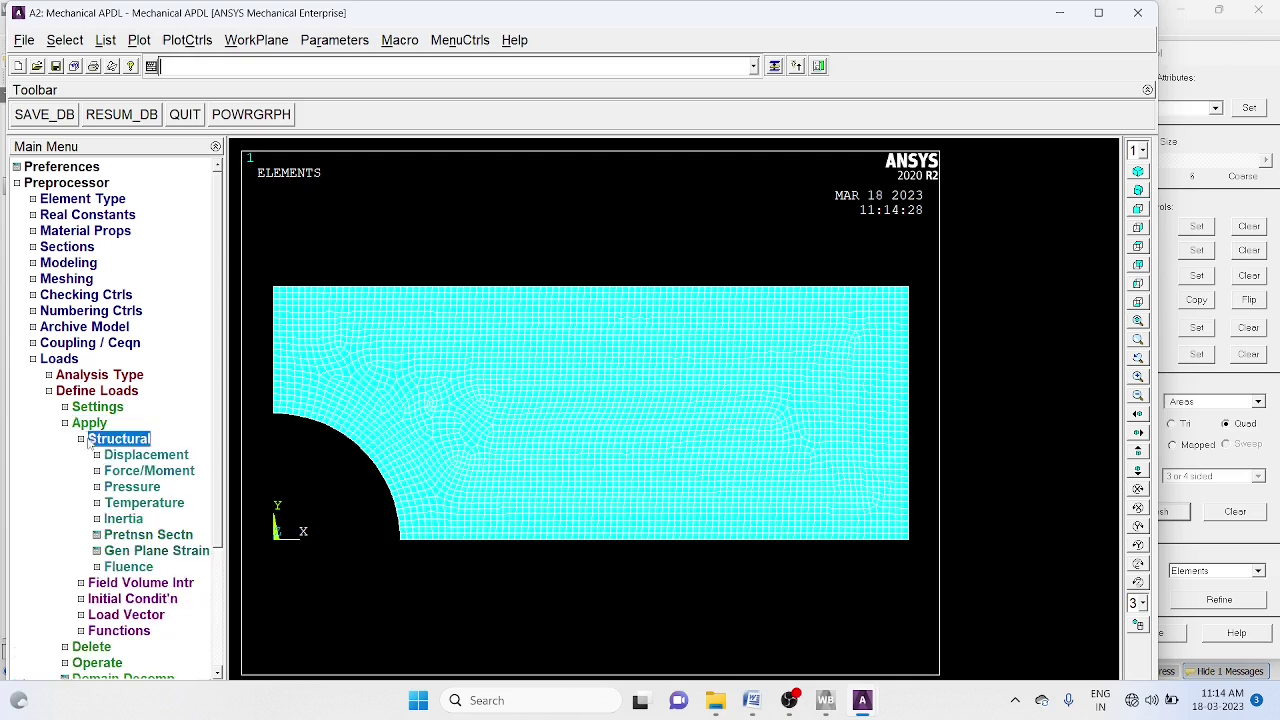
{"action": "left_click", "coordinate": [131, 456]}
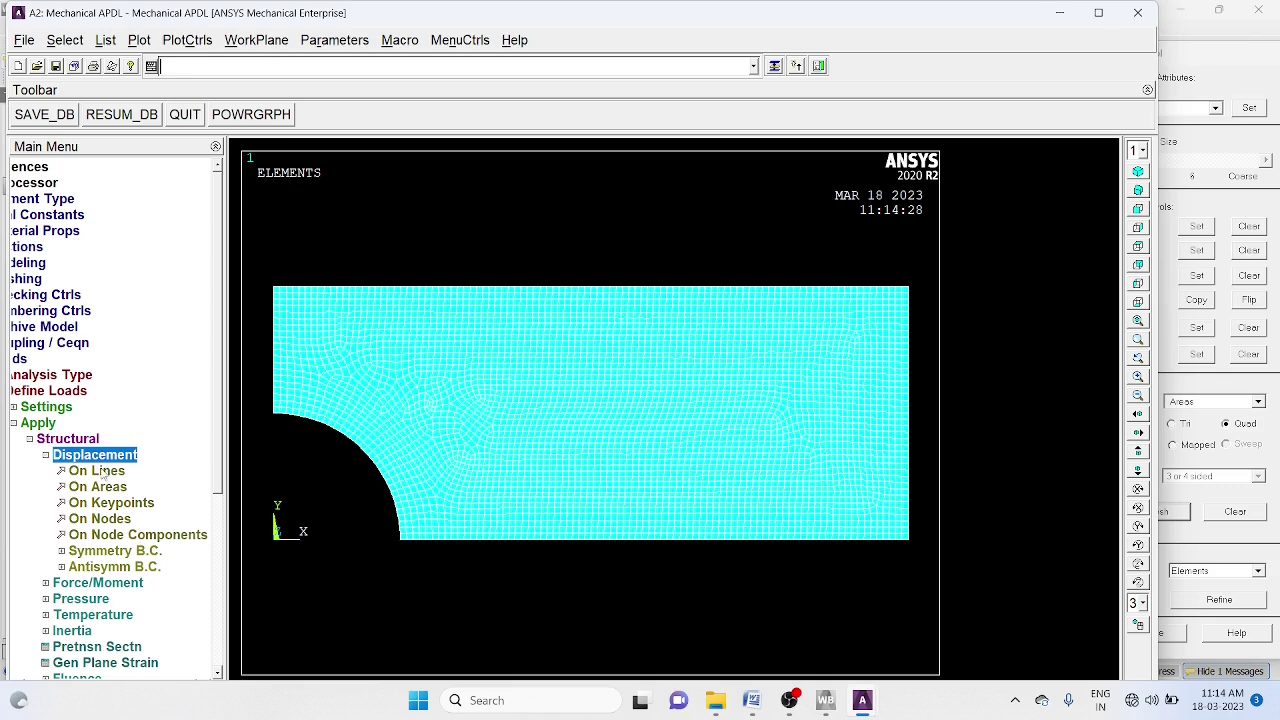
{"action": "left_click", "coordinate": [103, 471]}
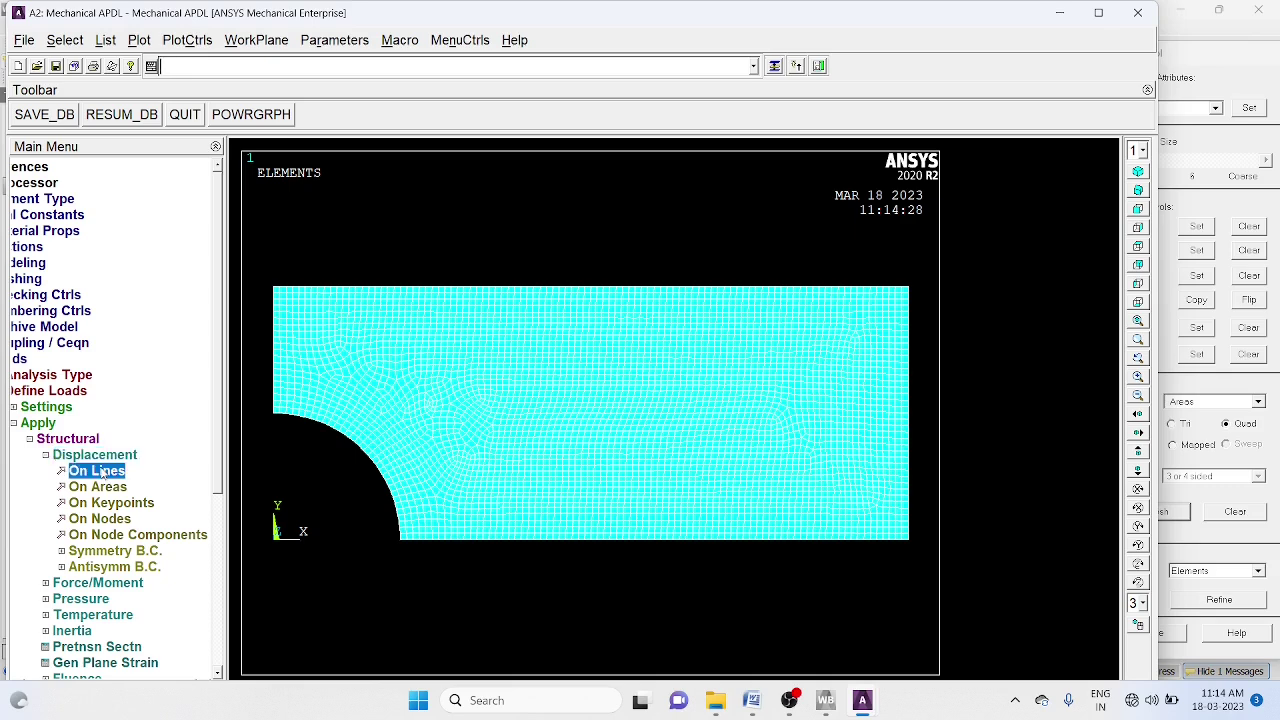
{"action": "left_click", "coordinate": [272, 378]}
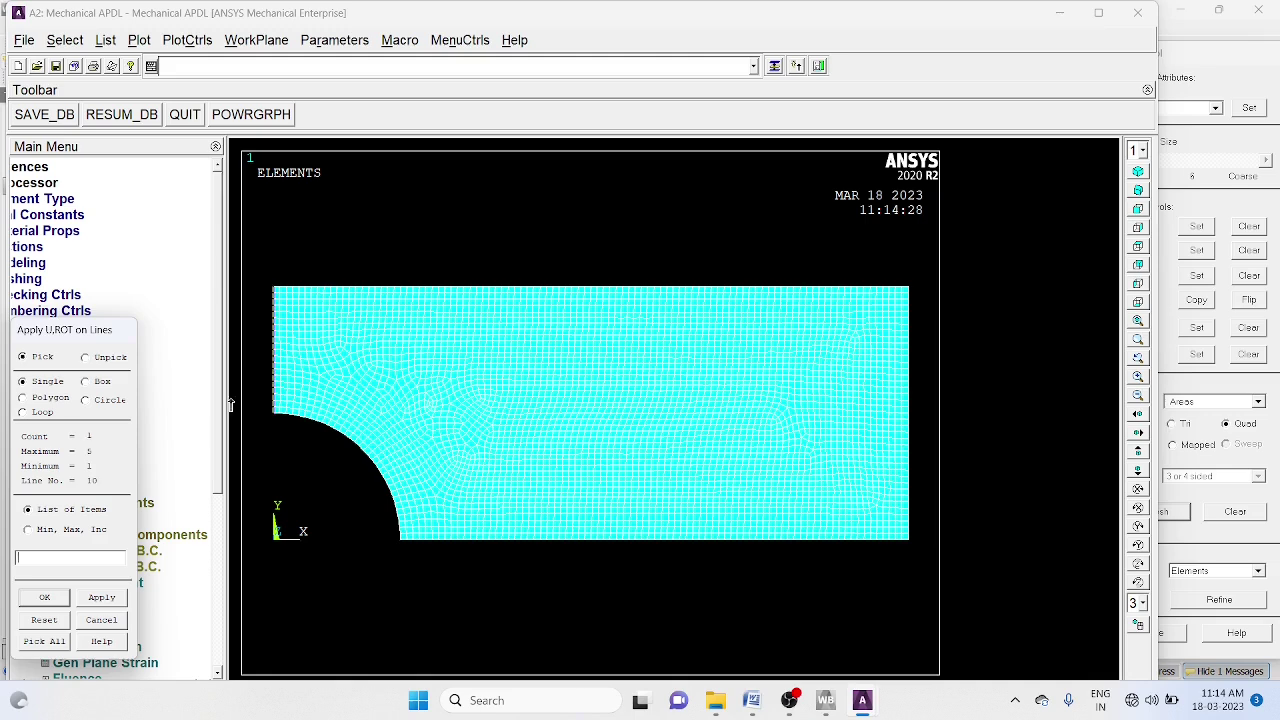
{"action": "left_click", "coordinate": [45, 597]}
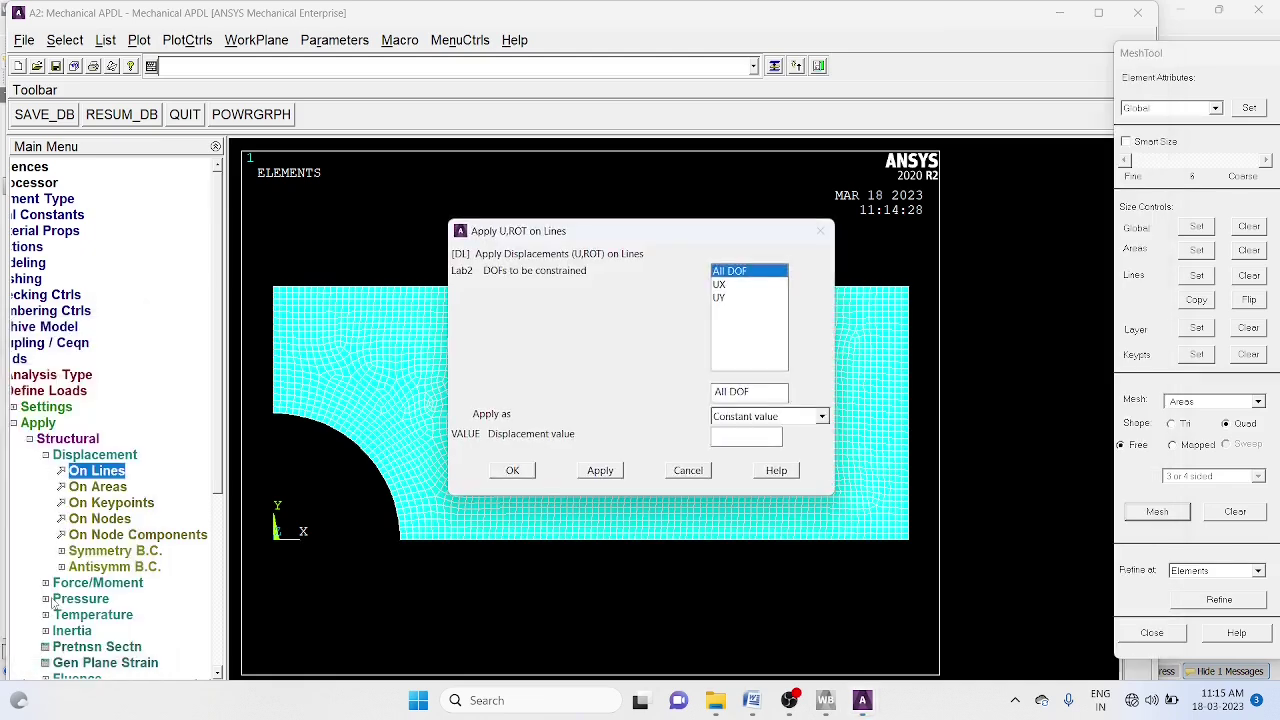
{"action": "left_click", "coordinate": [720, 285]}
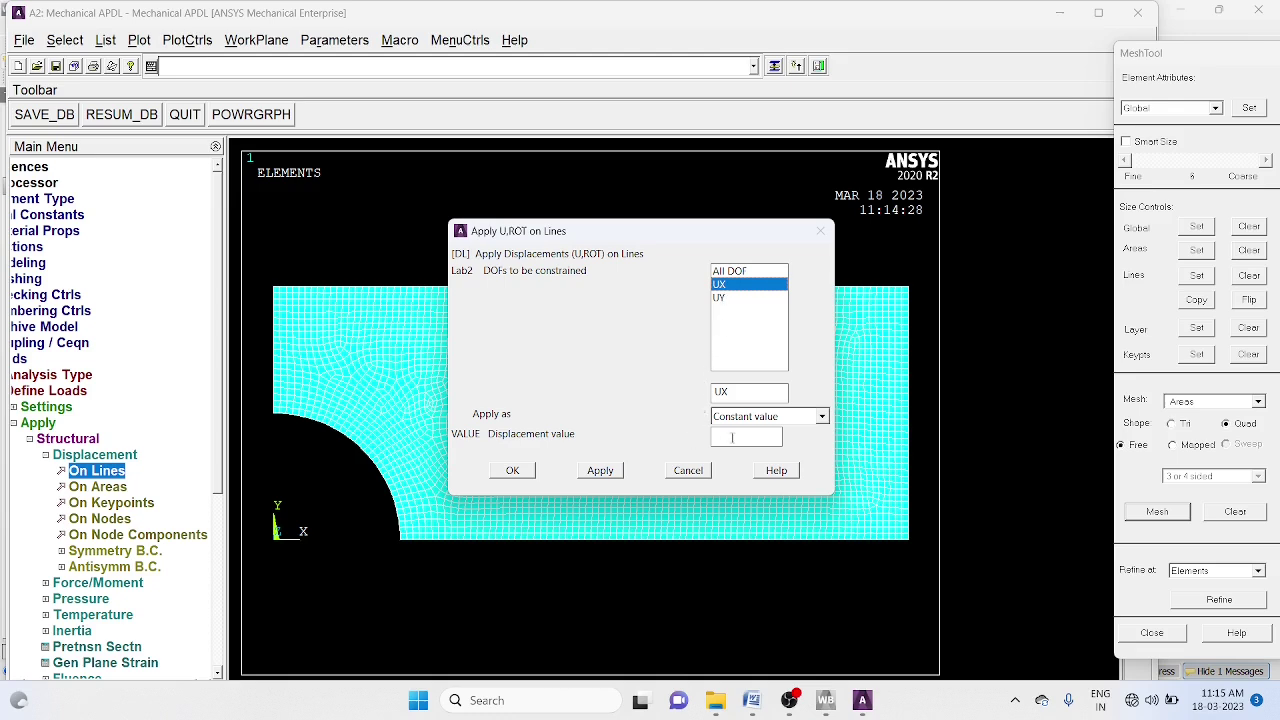
{"action": "type", "text": "0"}
Apply the left-edge UX constraint, then fix the bottom line with UY = 0.
{"action": "left_click", "coordinate": [598, 474]}
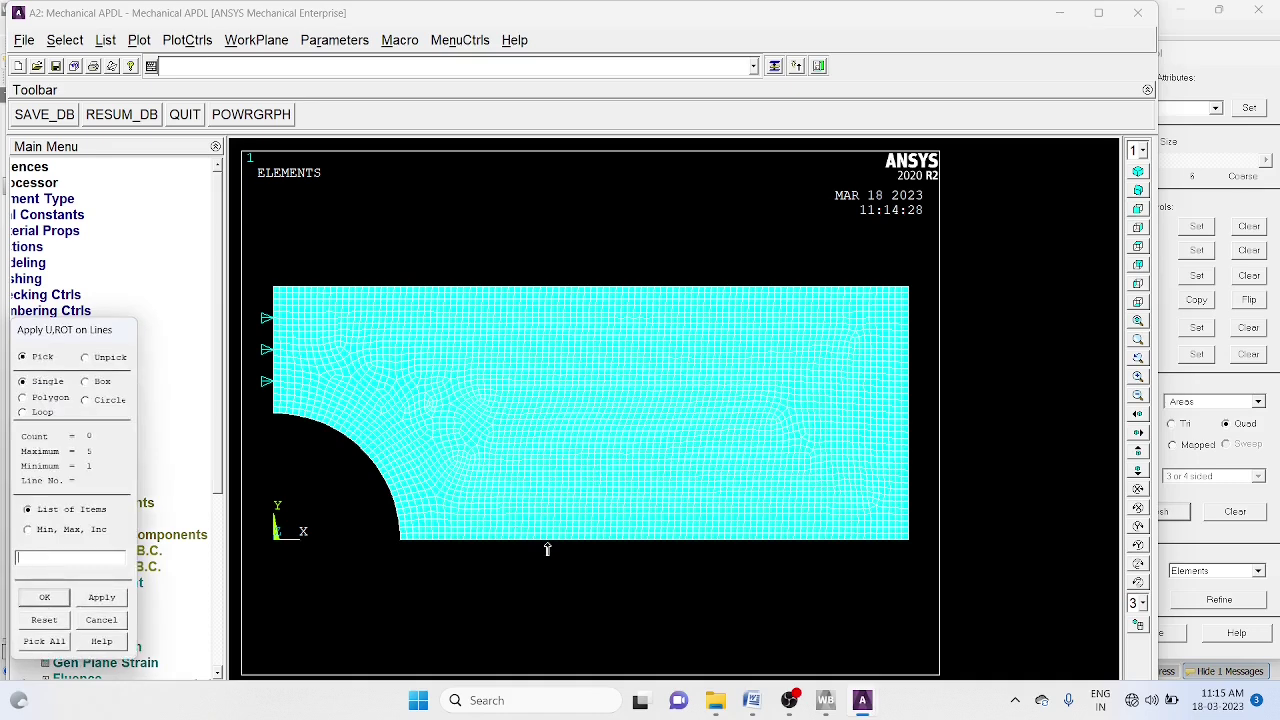
{"action": "left_click", "coordinate": [547, 546]}
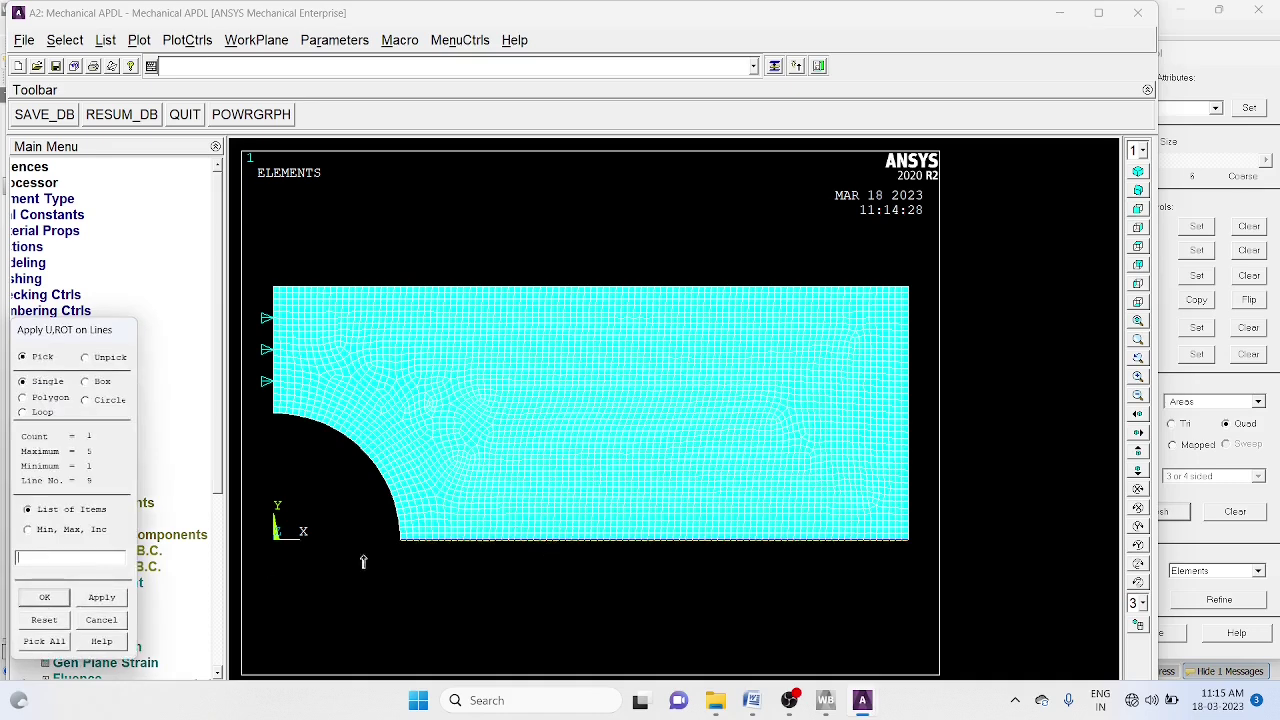
{"action": "left_click", "coordinate": [43, 597]}
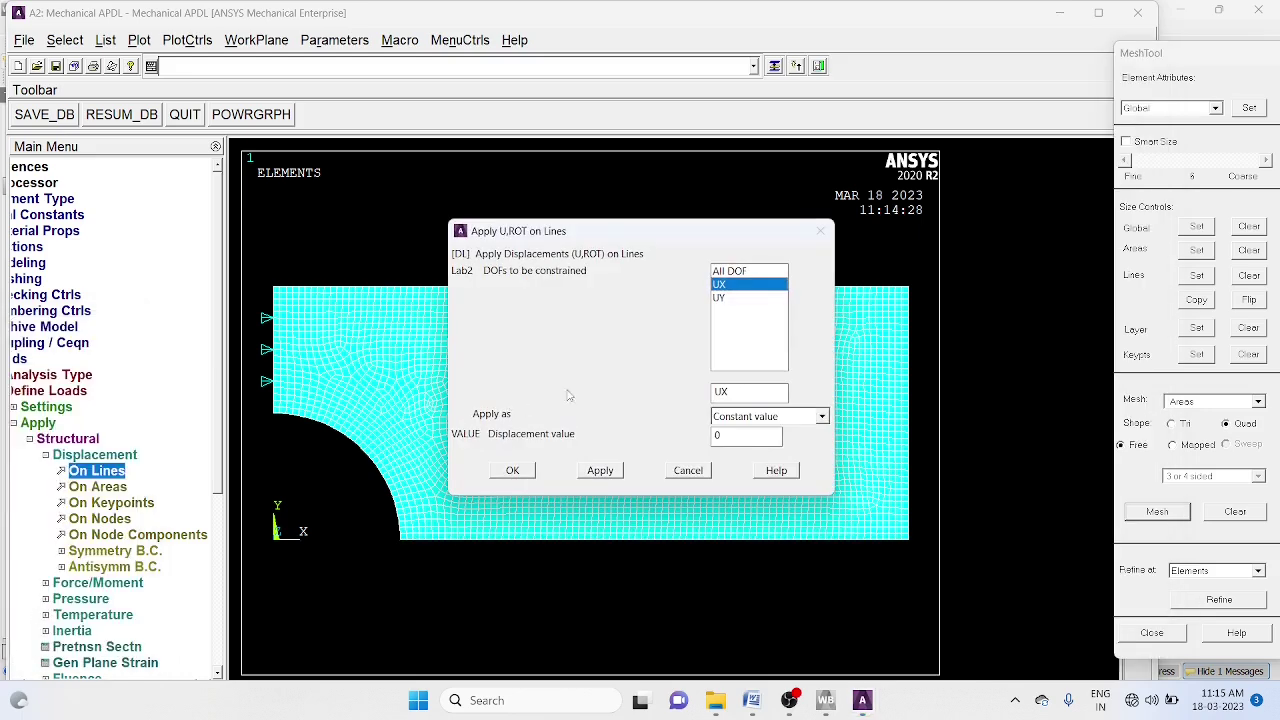
{"action": "left_click", "coordinate": [720, 298]}
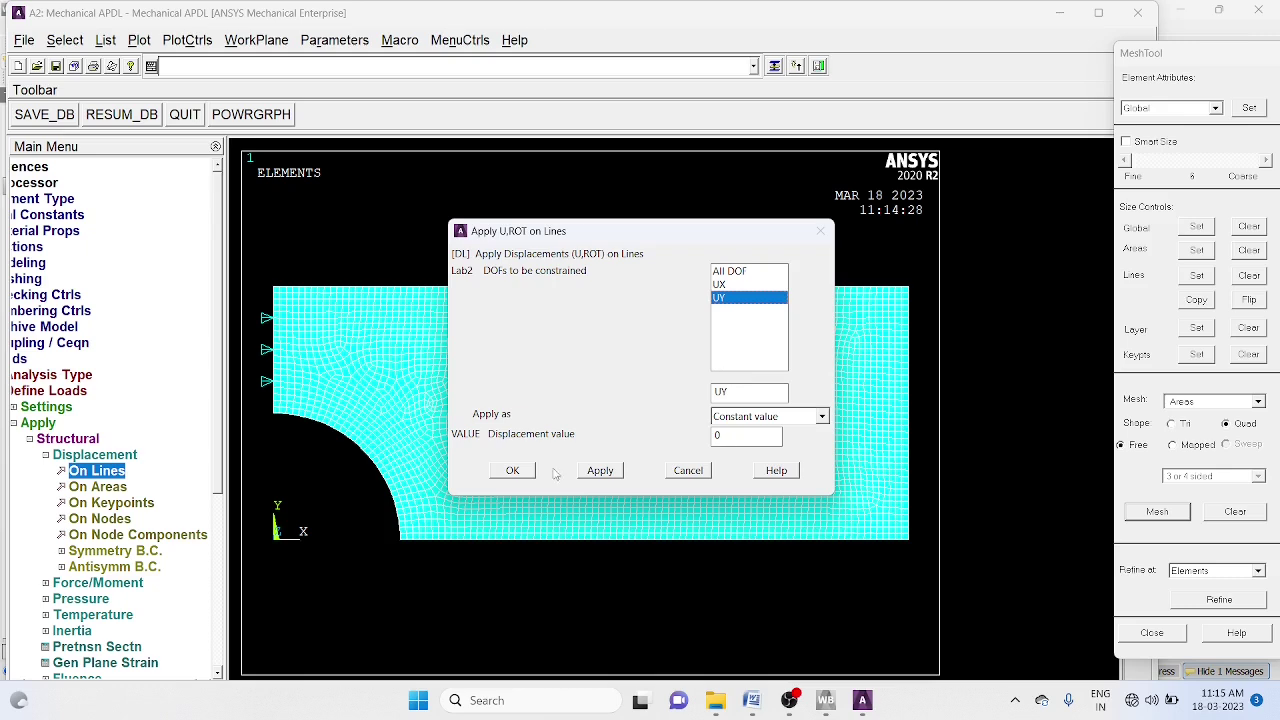
{"action": "left_click", "coordinate": [512, 470]}
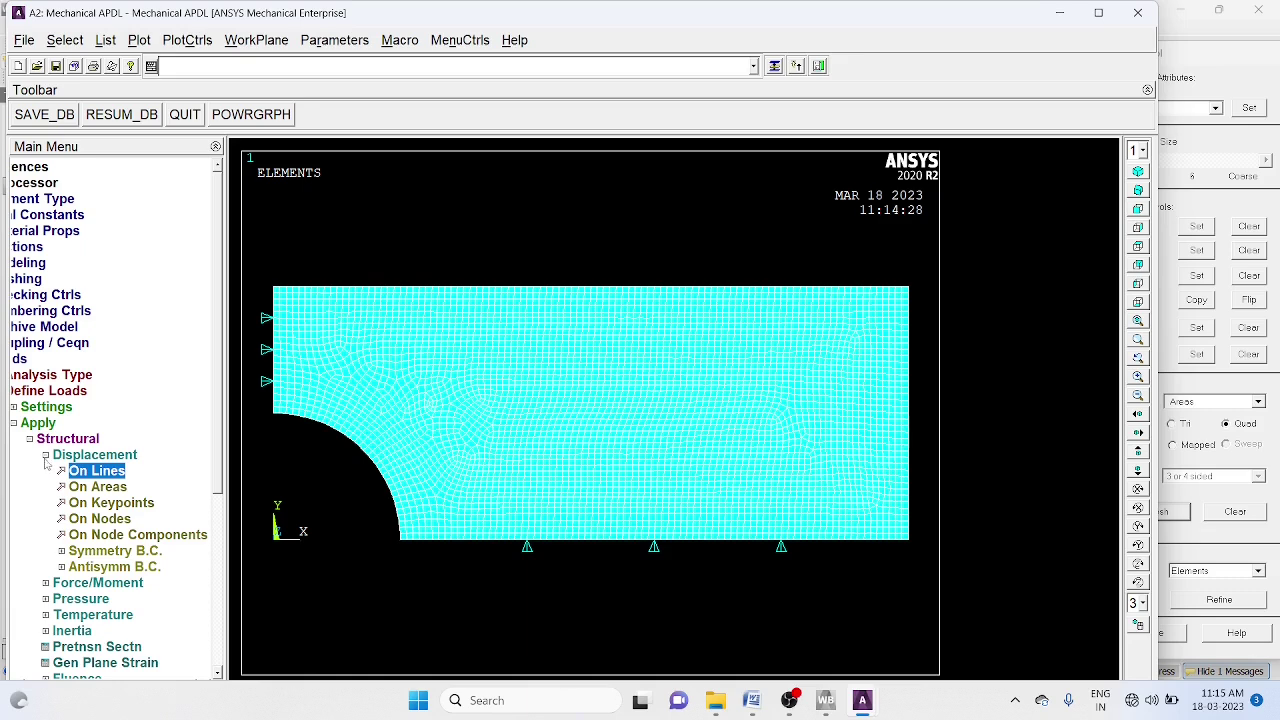
Apply a line pressure of -300 to the plate's right edge.
{"action": "left_click", "coordinate": [46, 455]}
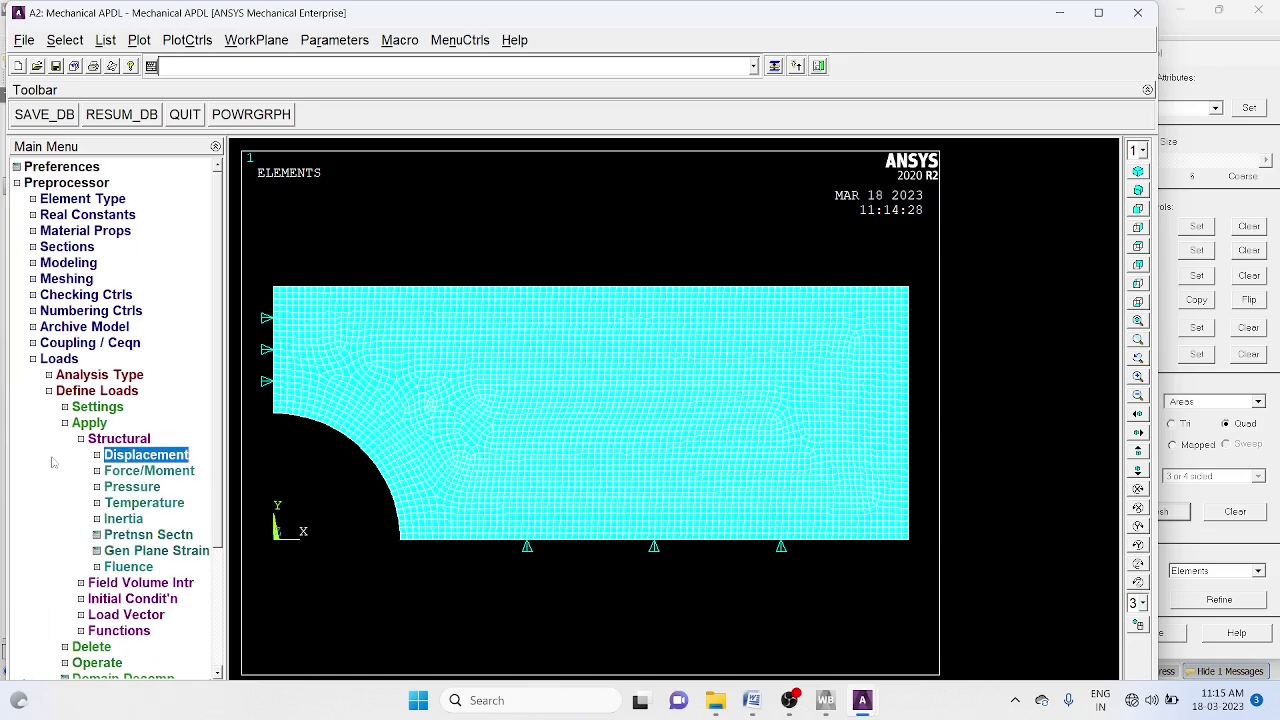
{"action": "left_click", "coordinate": [97, 488]}
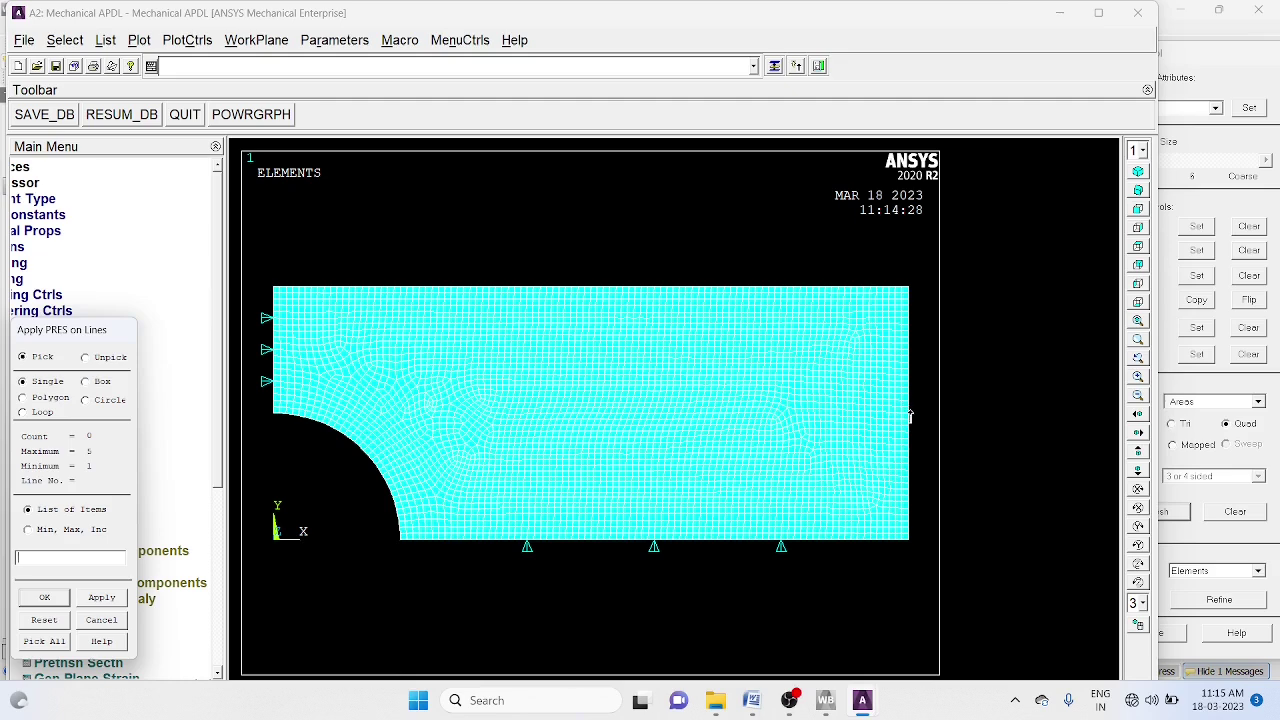
{"action": "left_click", "coordinate": [909, 417]}
{"action": "left_click", "coordinate": [55, 599]}
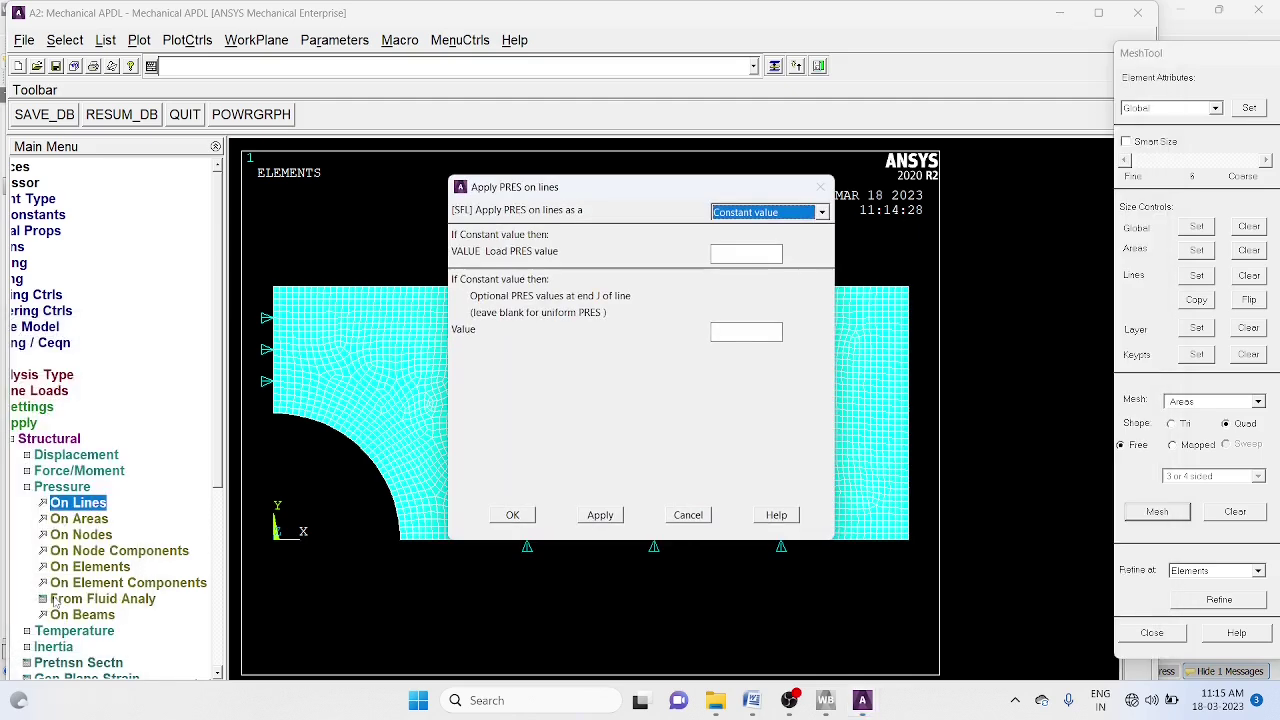
{"action": "left_click", "coordinate": [748, 254]}
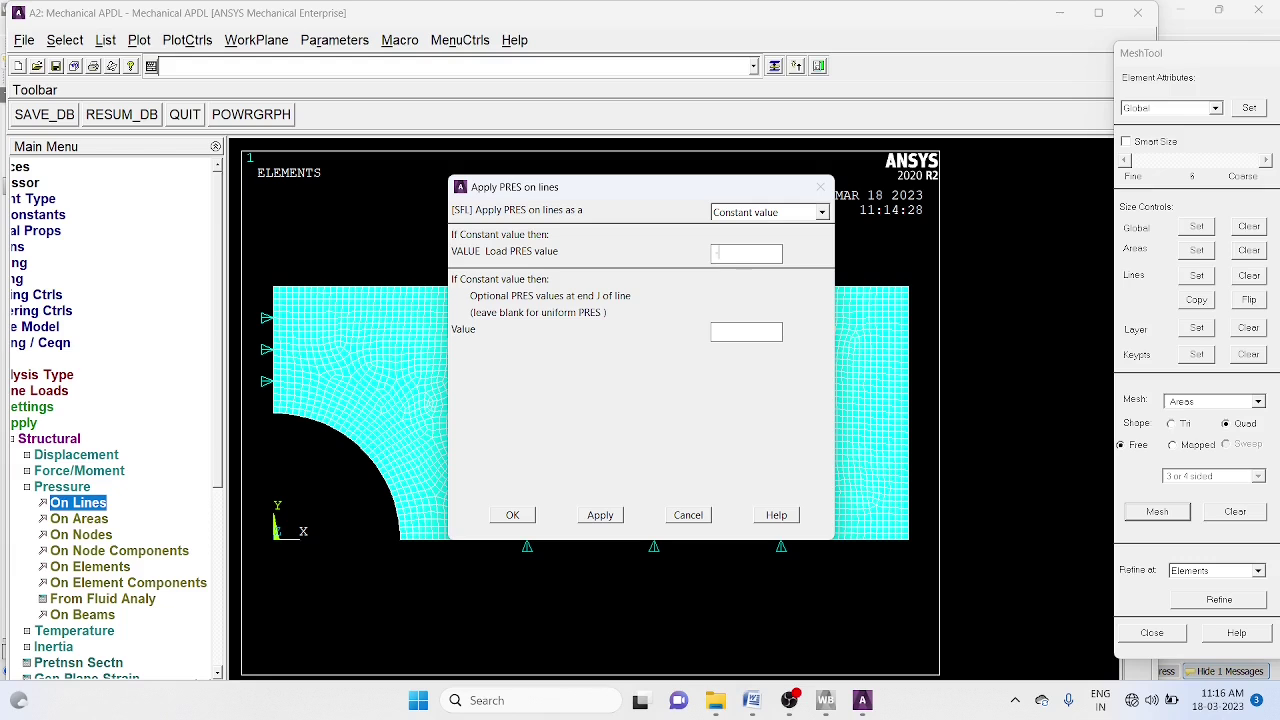
{"action": "type", "text": "-300"}
{"action": "left_click", "coordinate": [514, 515]}
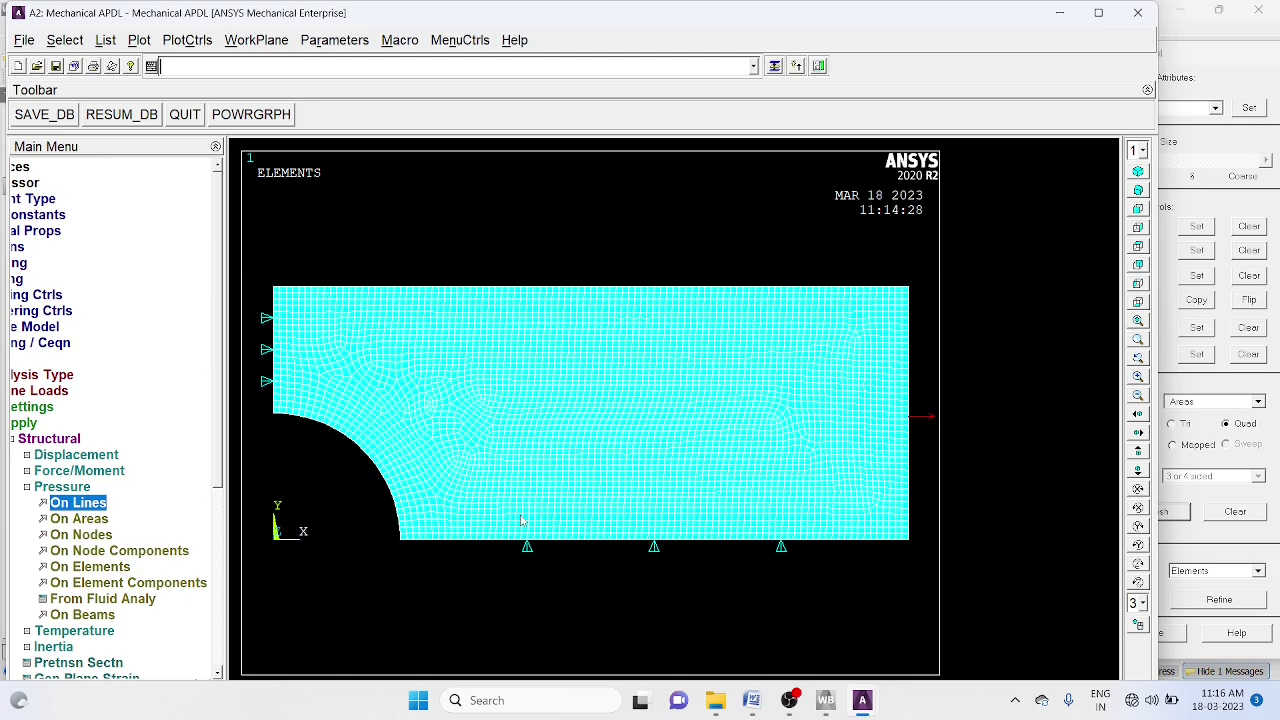
Solve the current load step from the Solution menu.
{"action": "left_click", "coordinate": [13, 440]}
{"action": "left_click", "coordinate": [33, 361]}
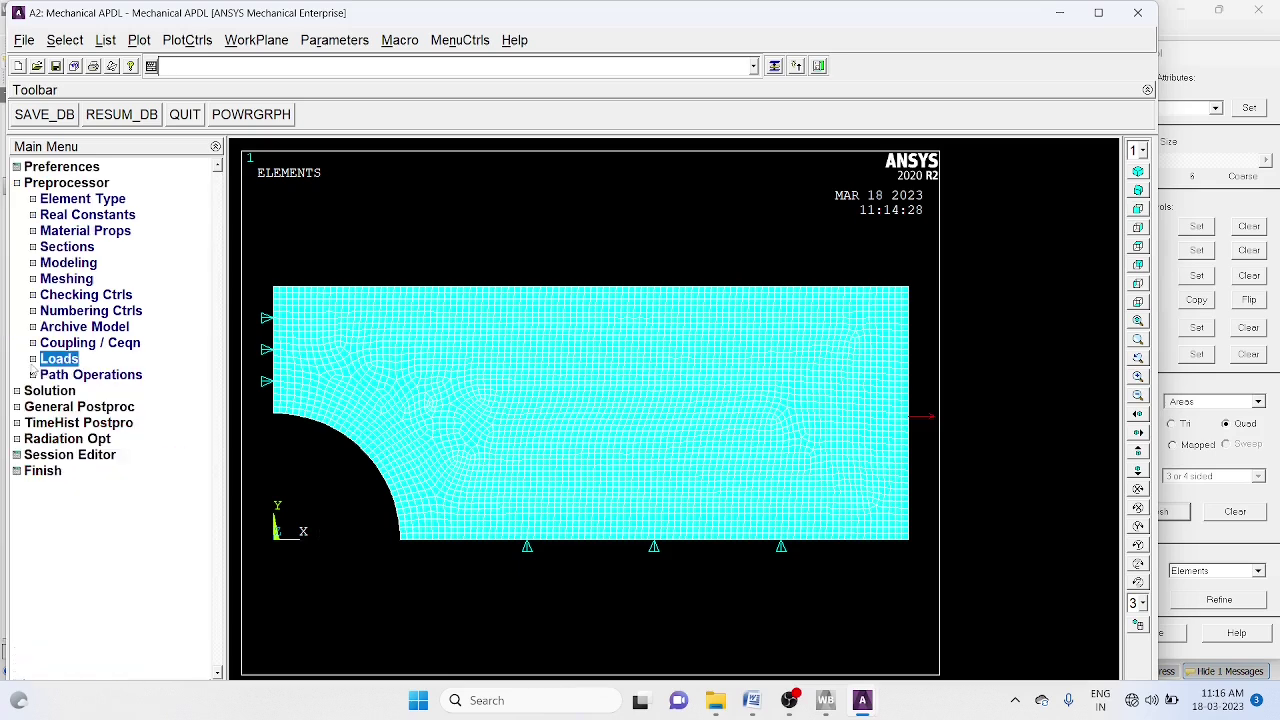
{"action": "left_click", "coordinate": [16, 183]}
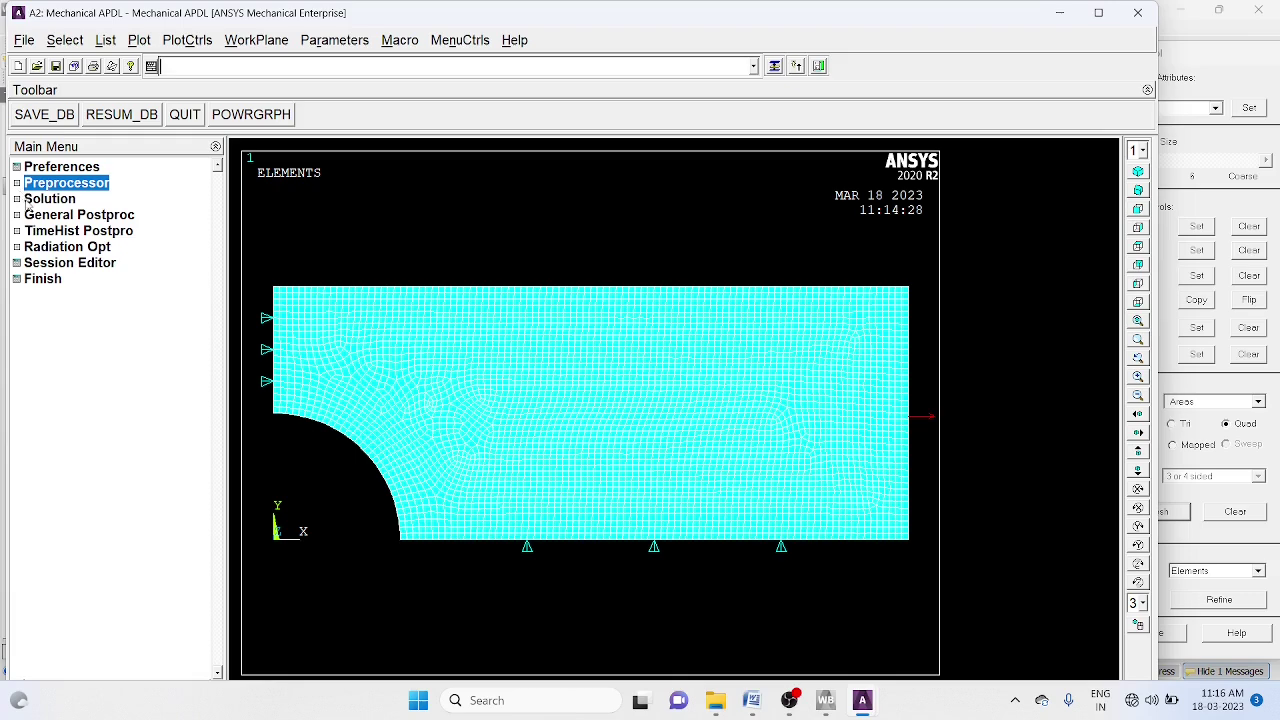
{"action": "left_click", "coordinate": [16, 199]}
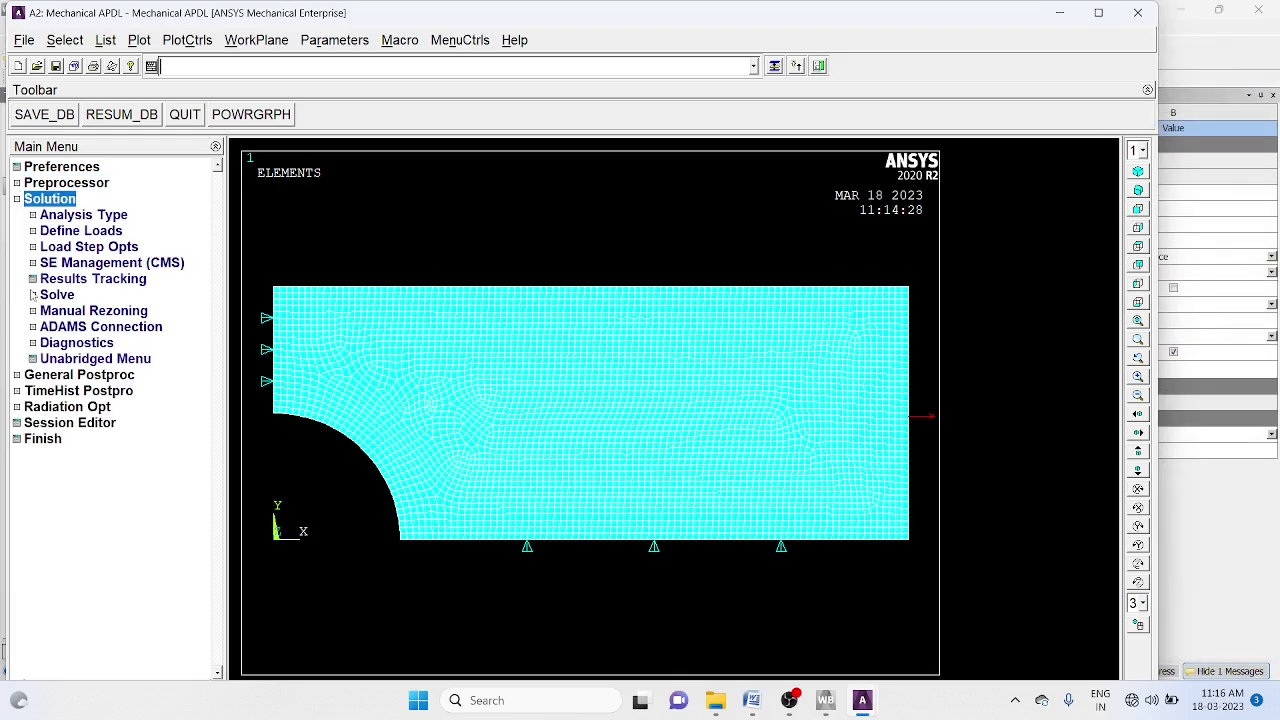
{"action": "left_click", "coordinate": [33, 296]}
{"action": "left_click", "coordinate": [65, 313]}
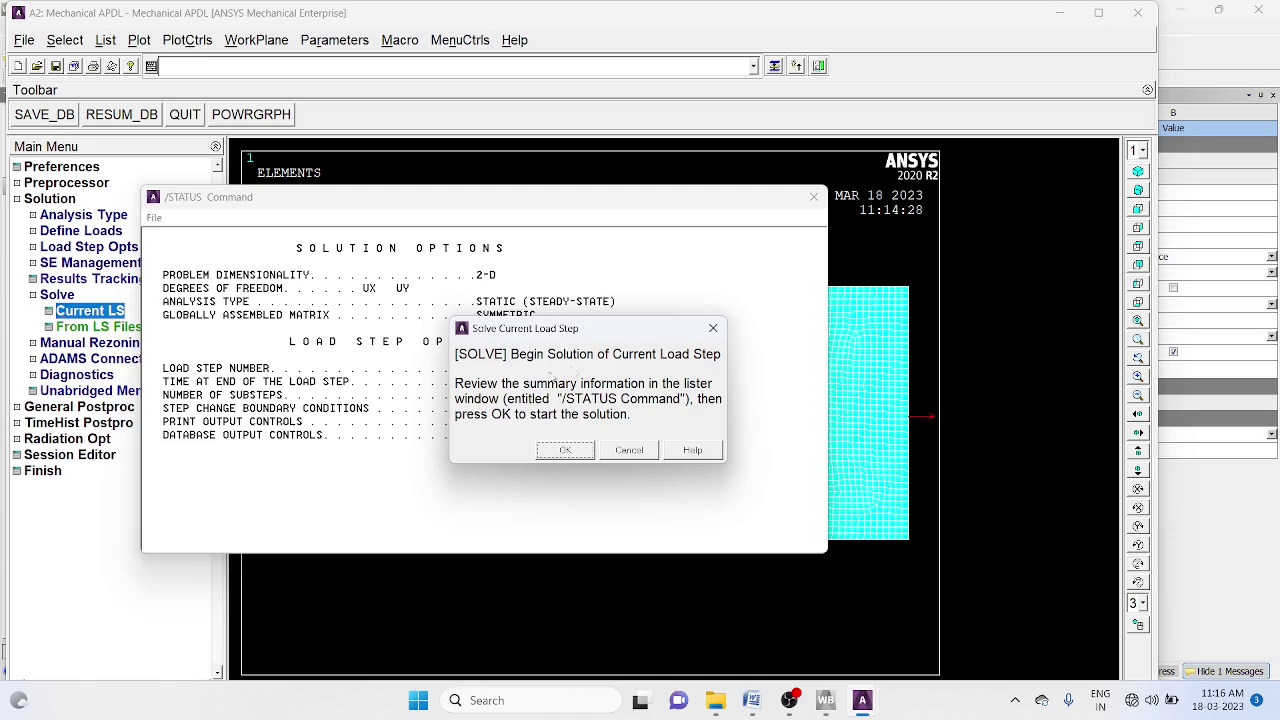
{"action": "left_click", "coordinate": [575, 452]}
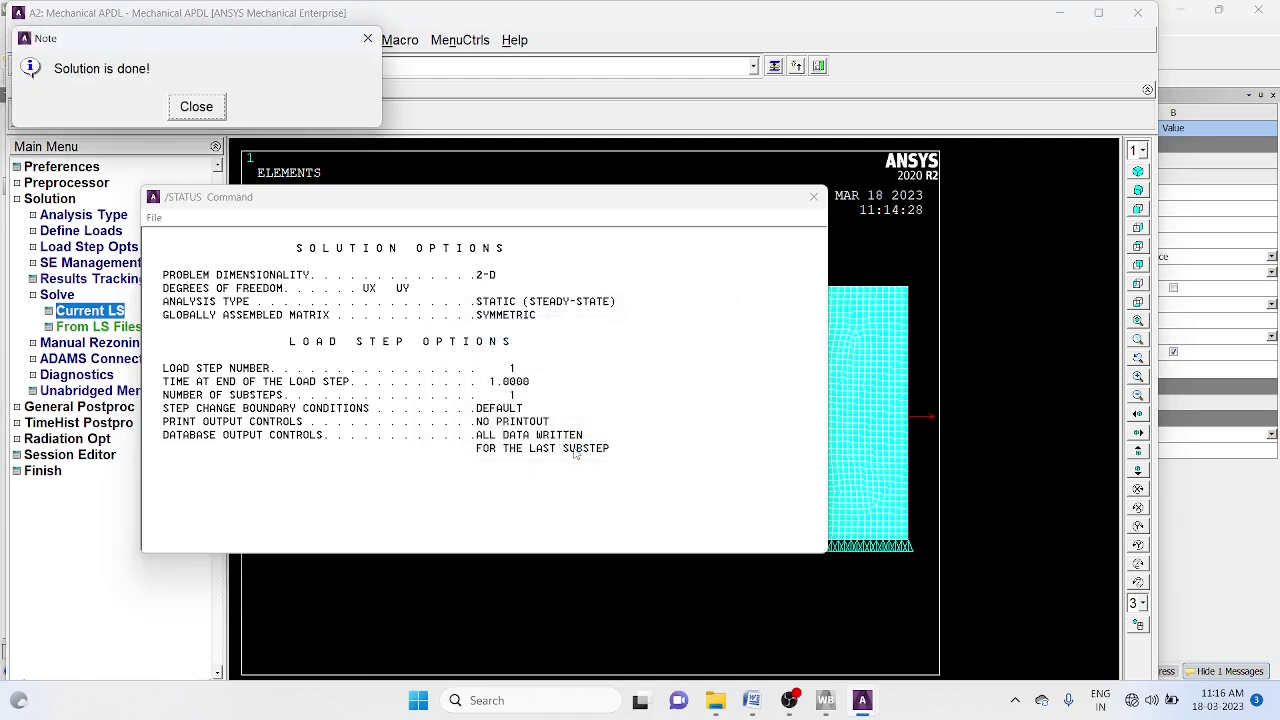
Dismiss the 'Solution is done!' note and the /STATUS listing, collapsing the Solution menu.
{"action": "left_click", "coordinate": [196, 106]}
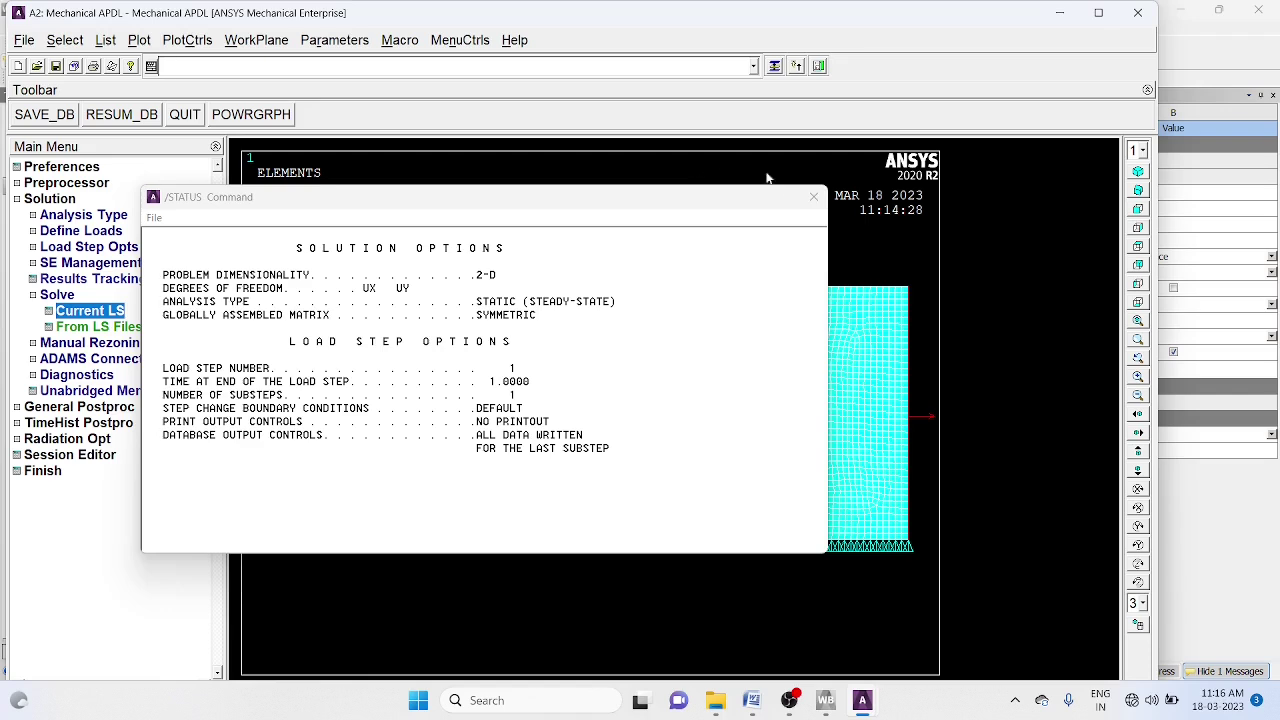
{"action": "left_click", "coordinate": [813, 197]}
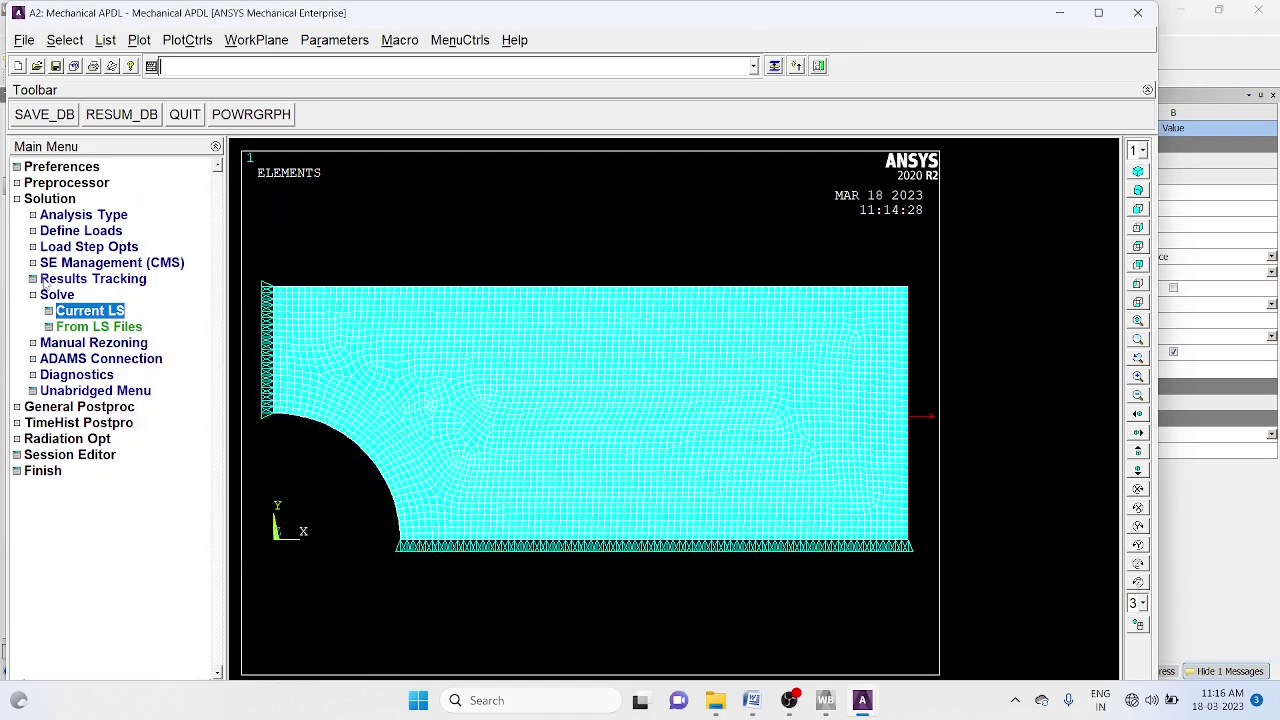
{"action": "left_click", "coordinate": [34, 295]}
{"action": "left_click", "coordinate": [18, 200]}
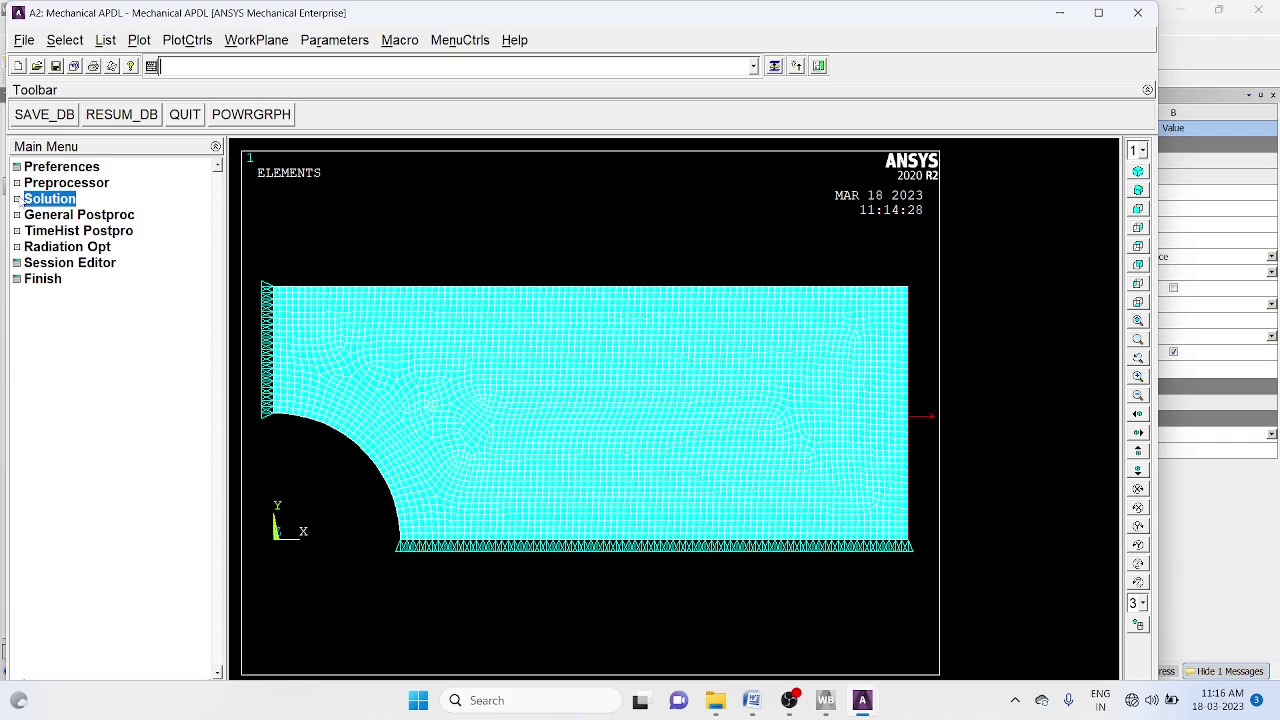
Plot the nodal solution contour of von Mises stress over the notched quarter plate.
{"action": "left_click", "coordinate": [17, 216]}
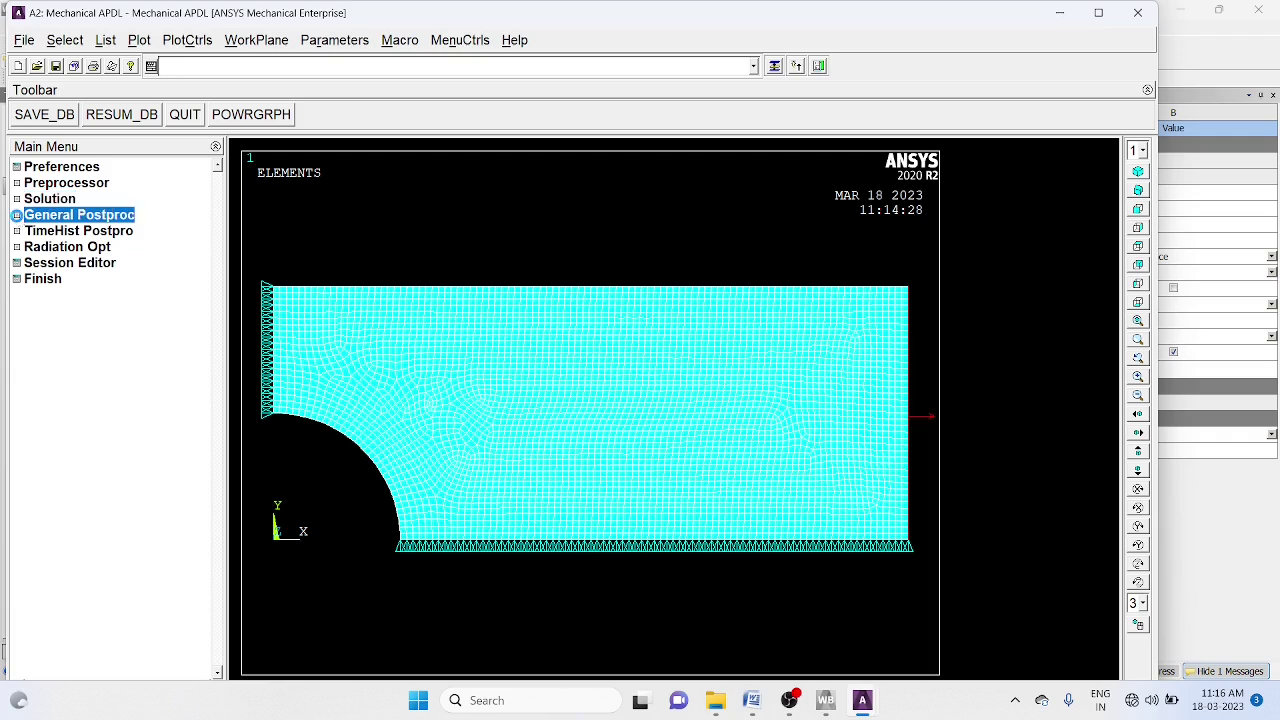
{"action": "left_click", "coordinate": [17, 216]}
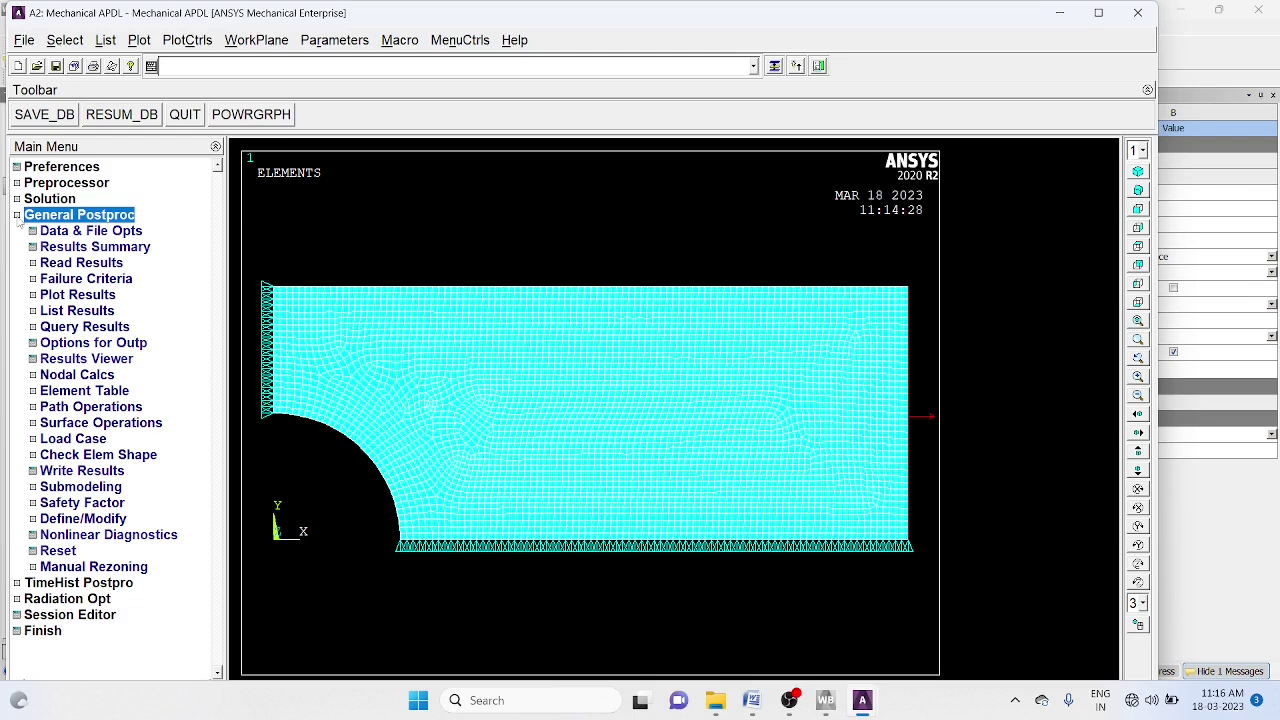
{"action": "left_click", "coordinate": [33, 295]}
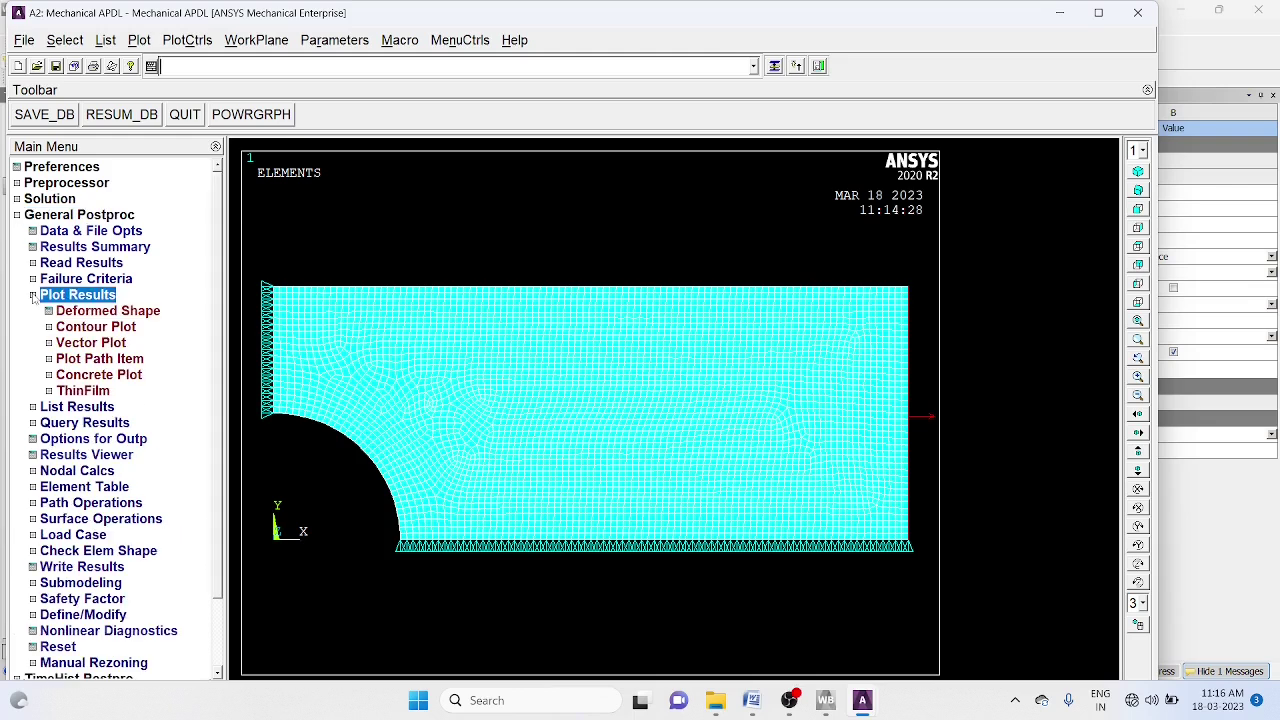
{"action": "left_click", "coordinate": [49, 328]}
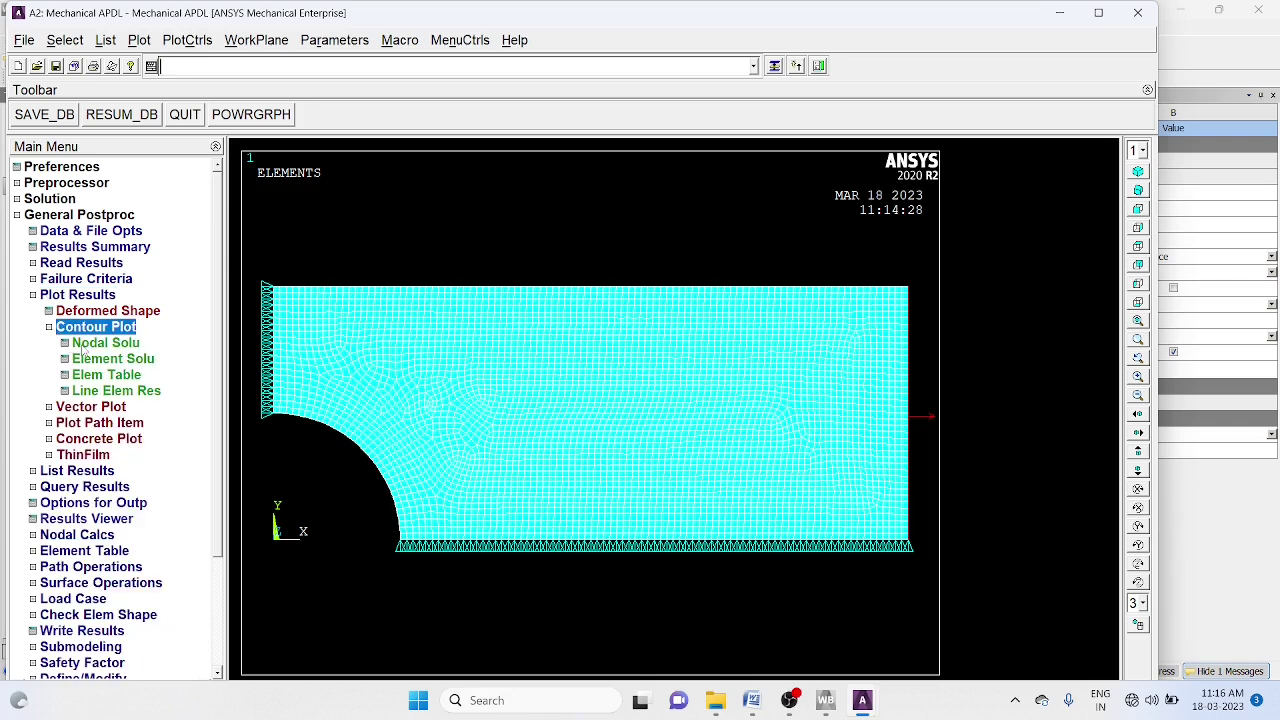
{"action": "left_click", "coordinate": [86, 345]}
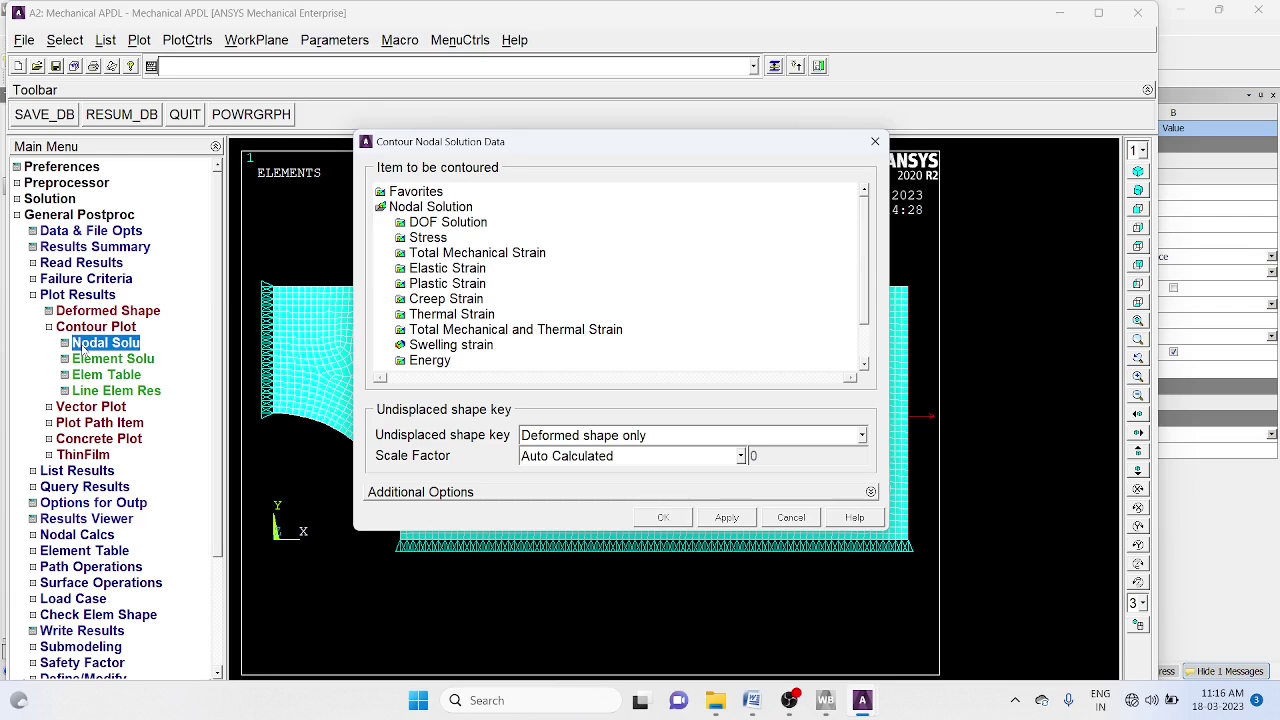
{"action": "left_click", "coordinate": [428, 238]}
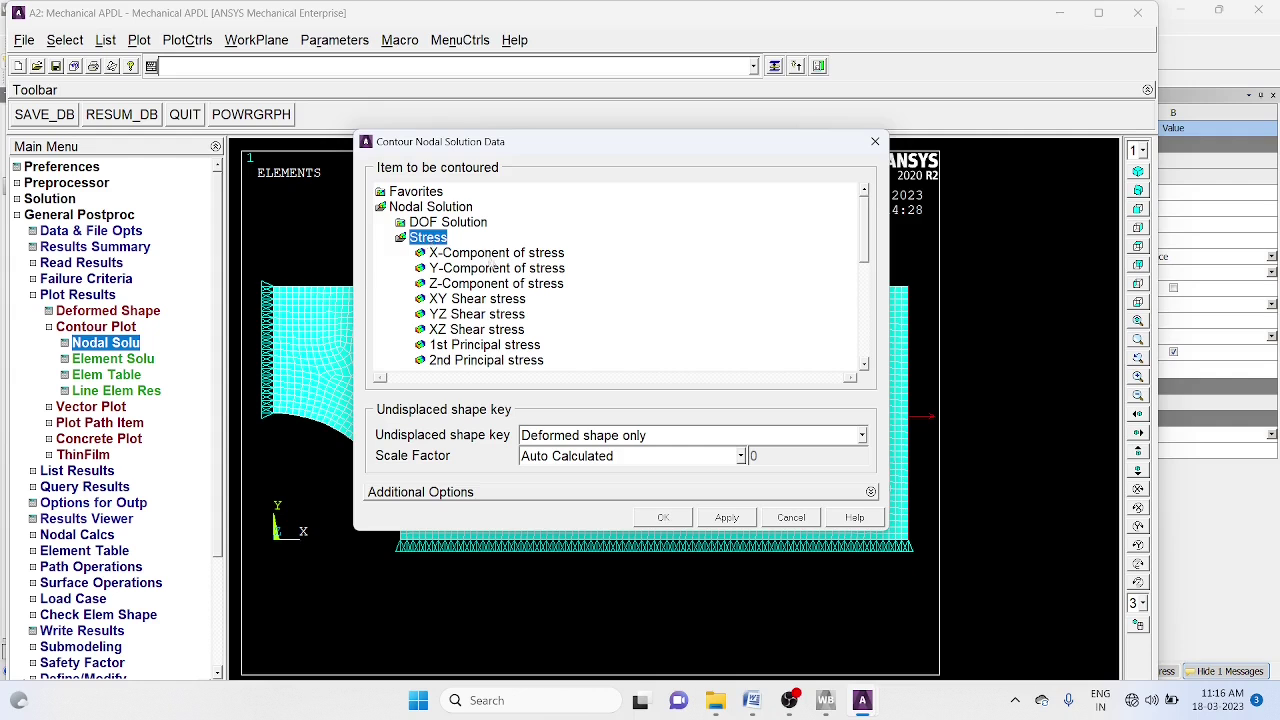
{"action": "left_click", "coordinate": [864, 365]}
{"action": "left_click", "coordinate": [864, 365]}
{"action": "left_click", "coordinate": [864, 365]}
{"action": "left_click", "coordinate": [864, 365]}
{"action": "left_click", "coordinate": [864, 365]}
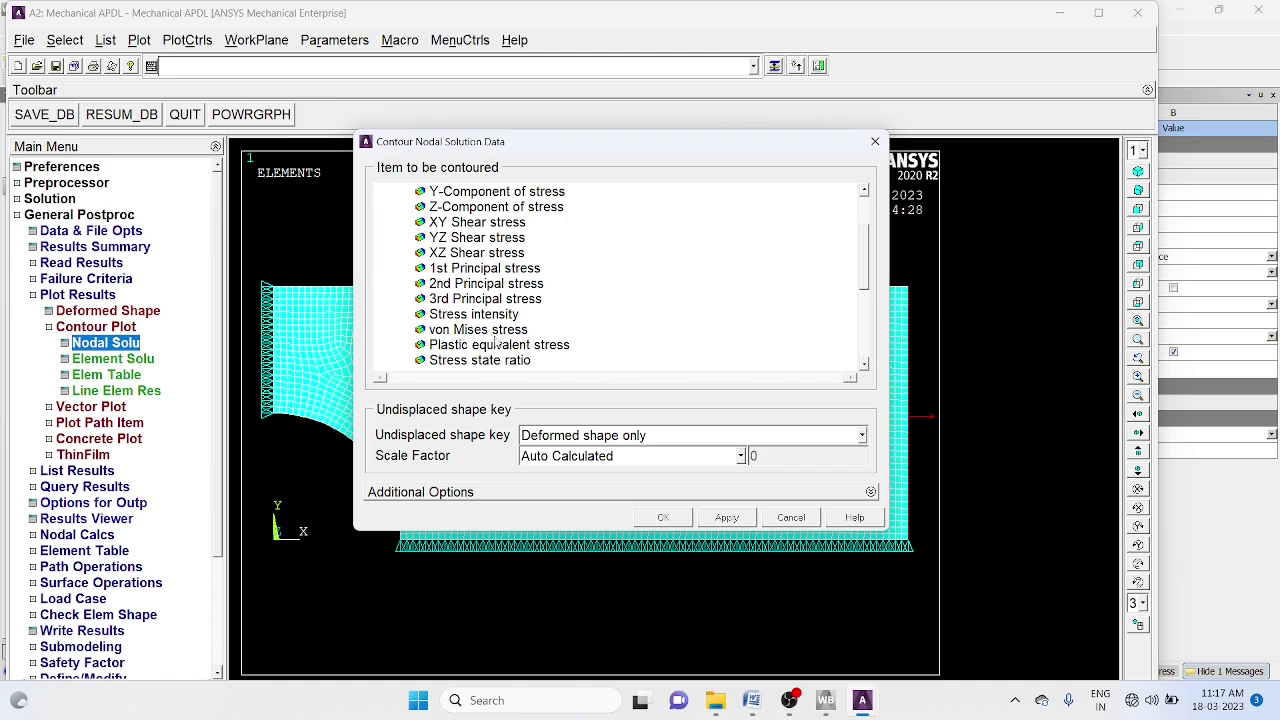
{"action": "left_click", "coordinate": [488, 331]}
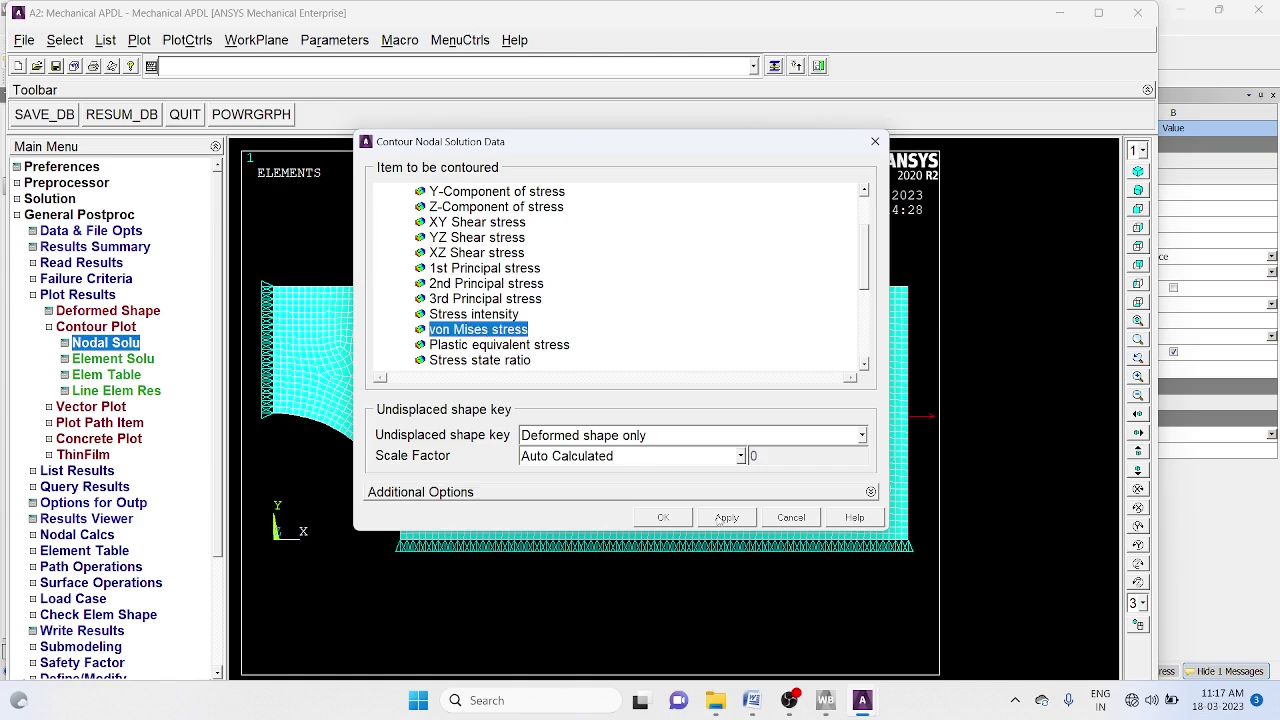
{"action": "left_click", "coordinate": [668, 518]}
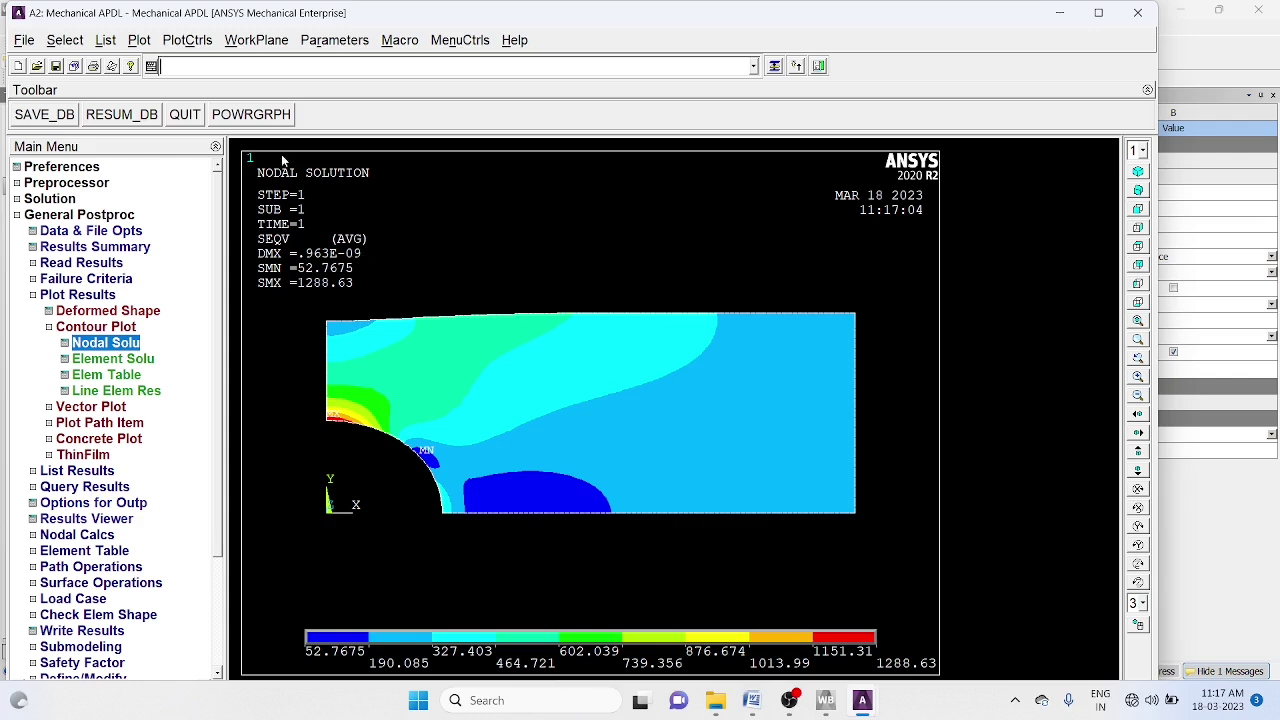
Turn on Reverse Video under PlotCtrls > Style > Colors for a white background.
{"action": "left_click", "coordinate": [186, 40]}
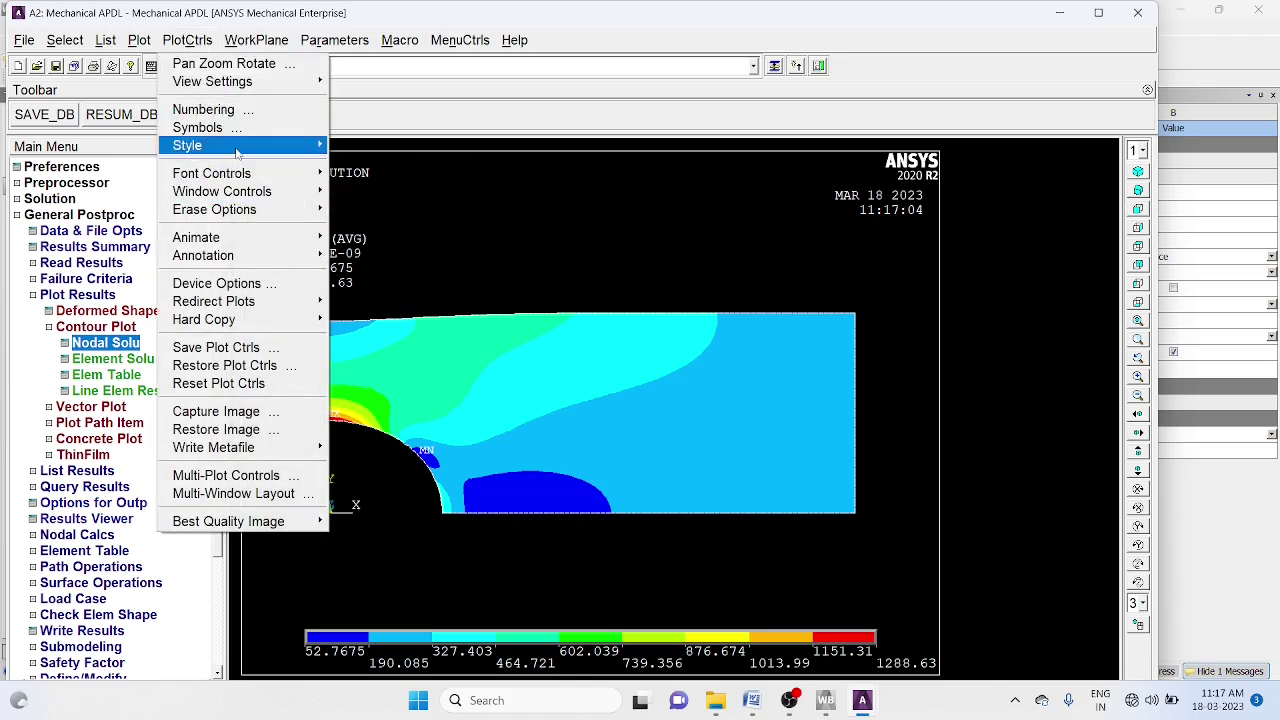
{"action": "mouse_move", "coordinate": [237, 152]}
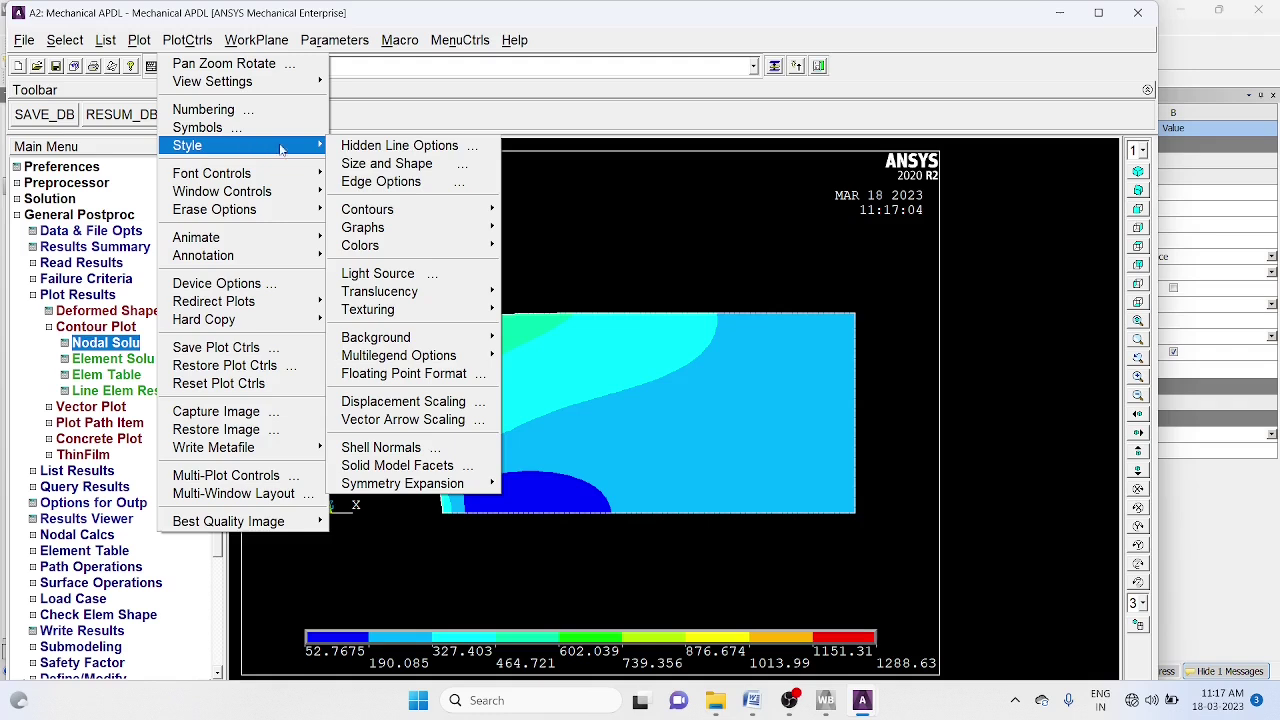
{"action": "mouse_move", "coordinate": [390, 247]}
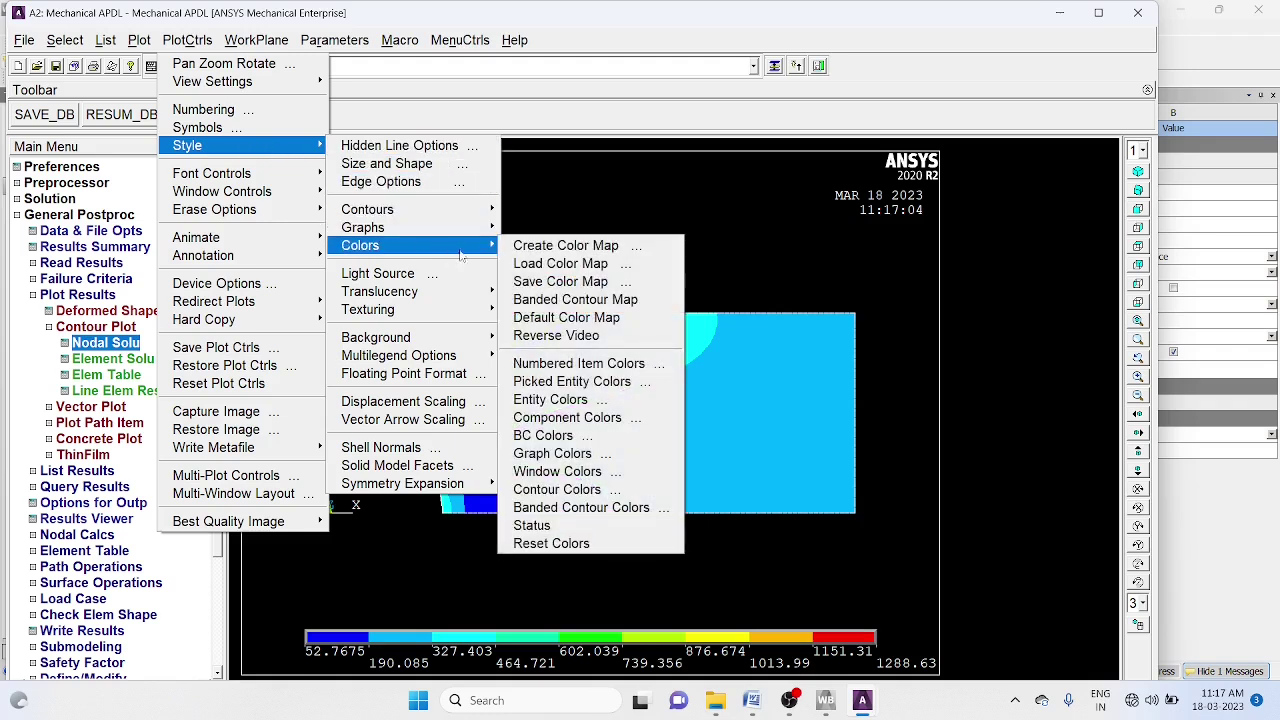
{"action": "left_click", "coordinate": [556, 337]}
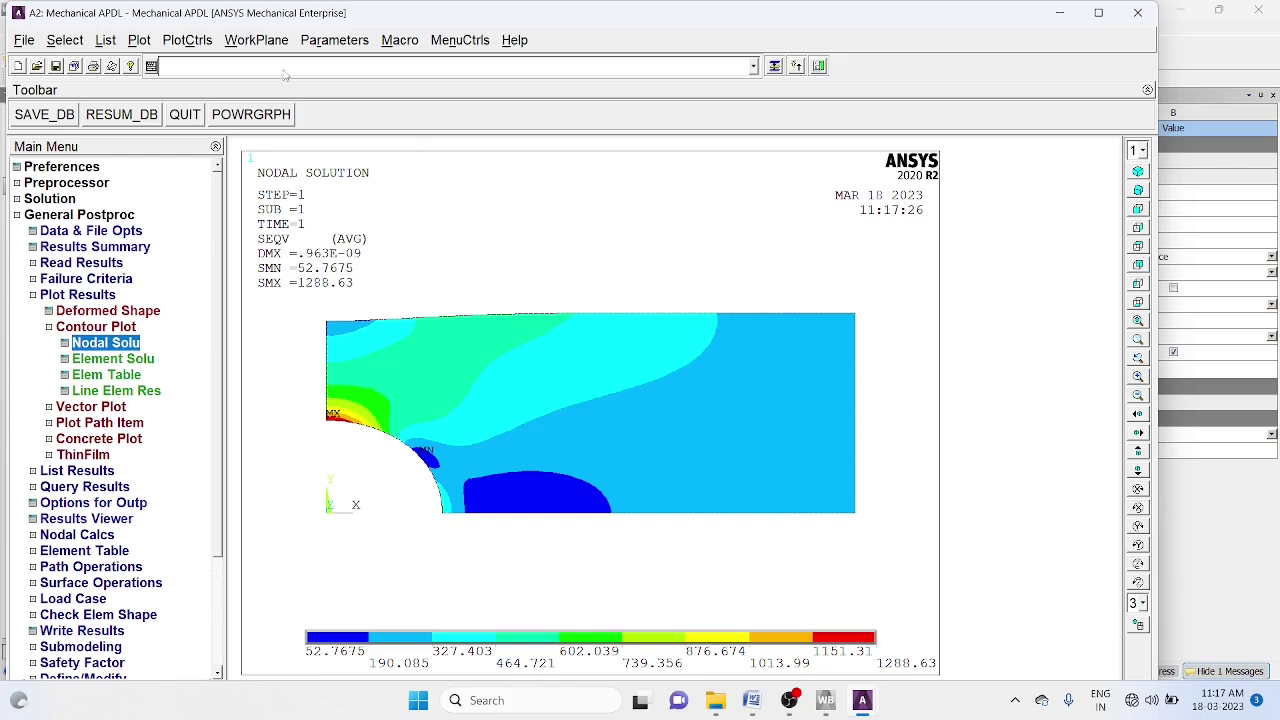
{"action": "left_click", "coordinate": [190, 40]}
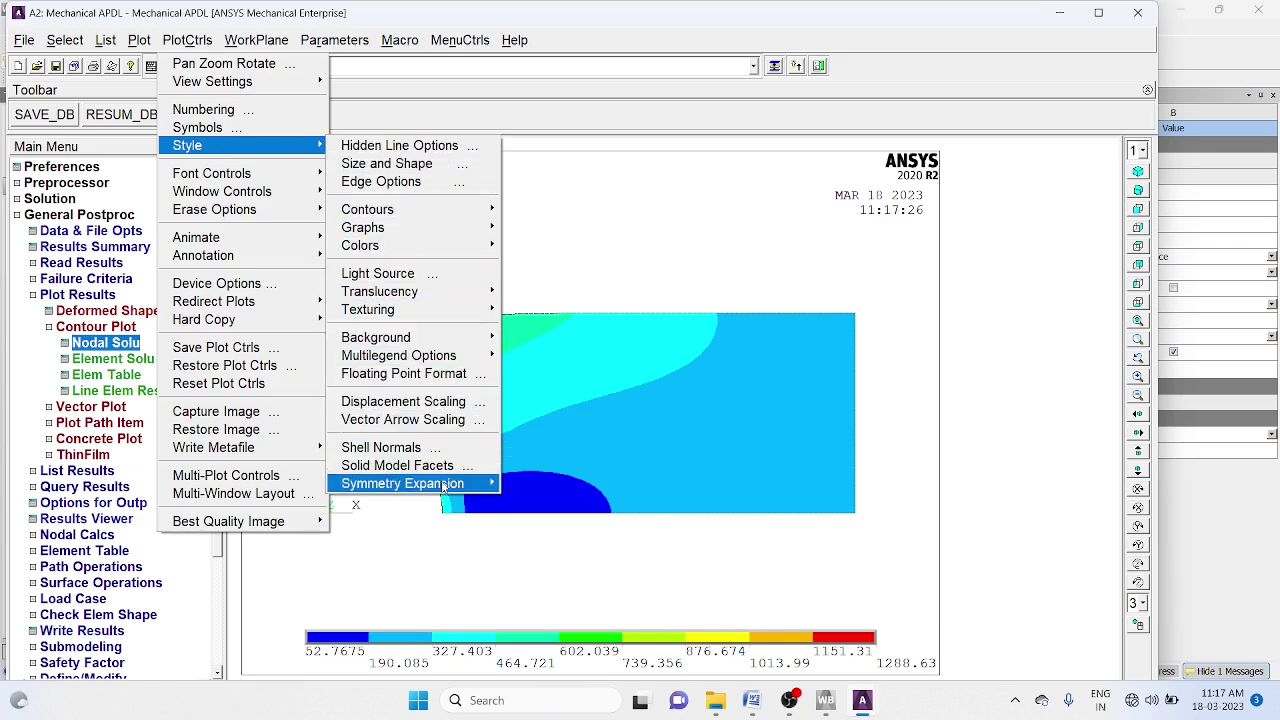
Expand the plot with 1/4 dihedral periodic/cyclic symmetry into the full holed plate.
{"action": "mouse_move", "coordinate": [443, 487]}
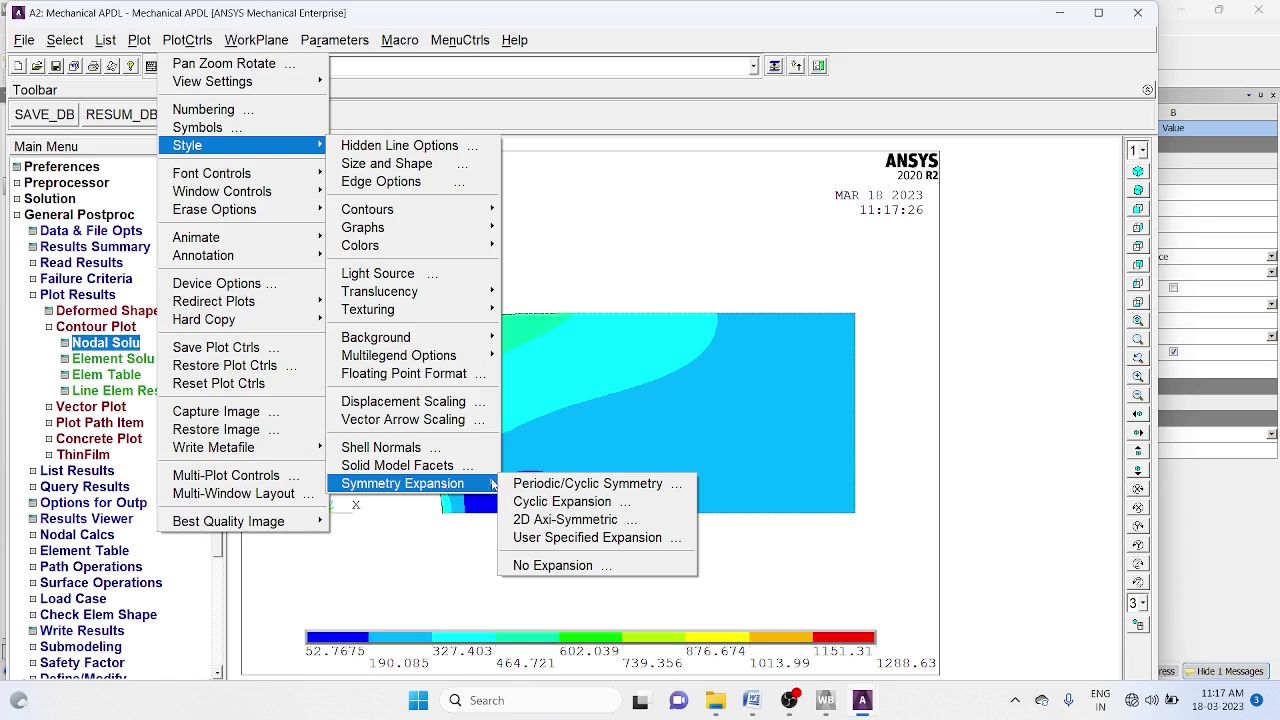
{"action": "left_click", "coordinate": [552, 484]}
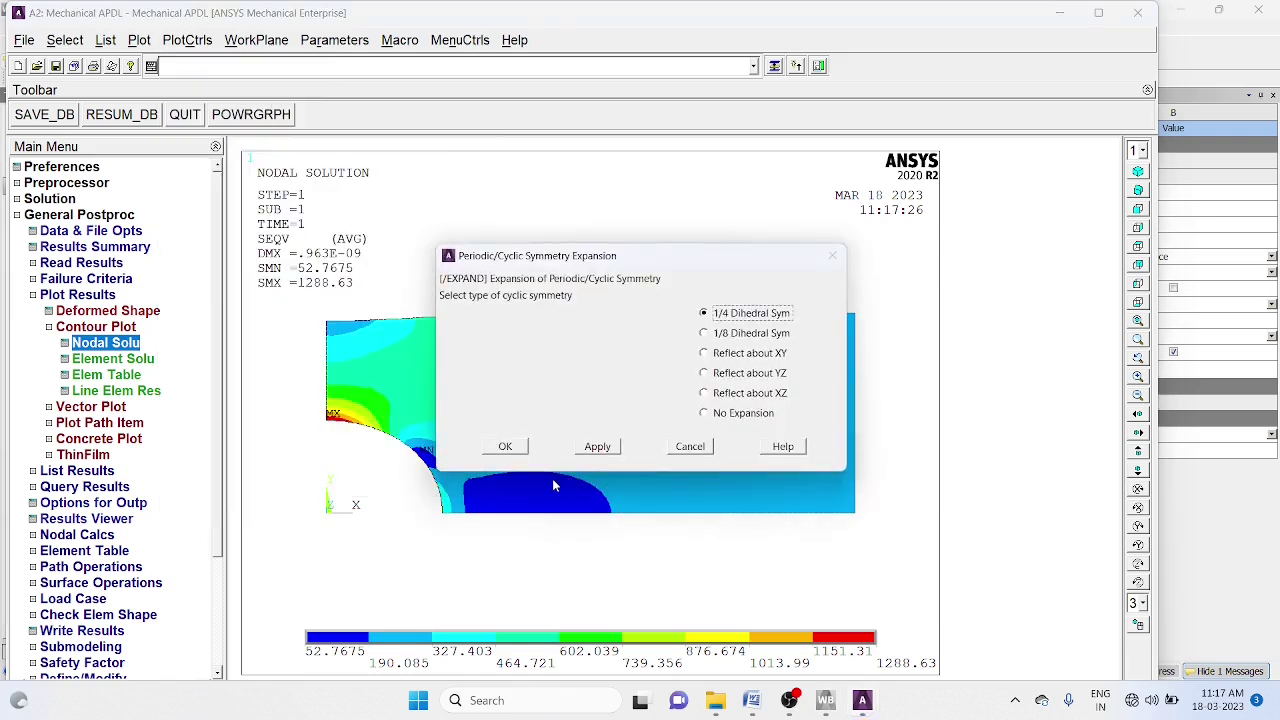
{"action": "left_click", "coordinate": [505, 446]}
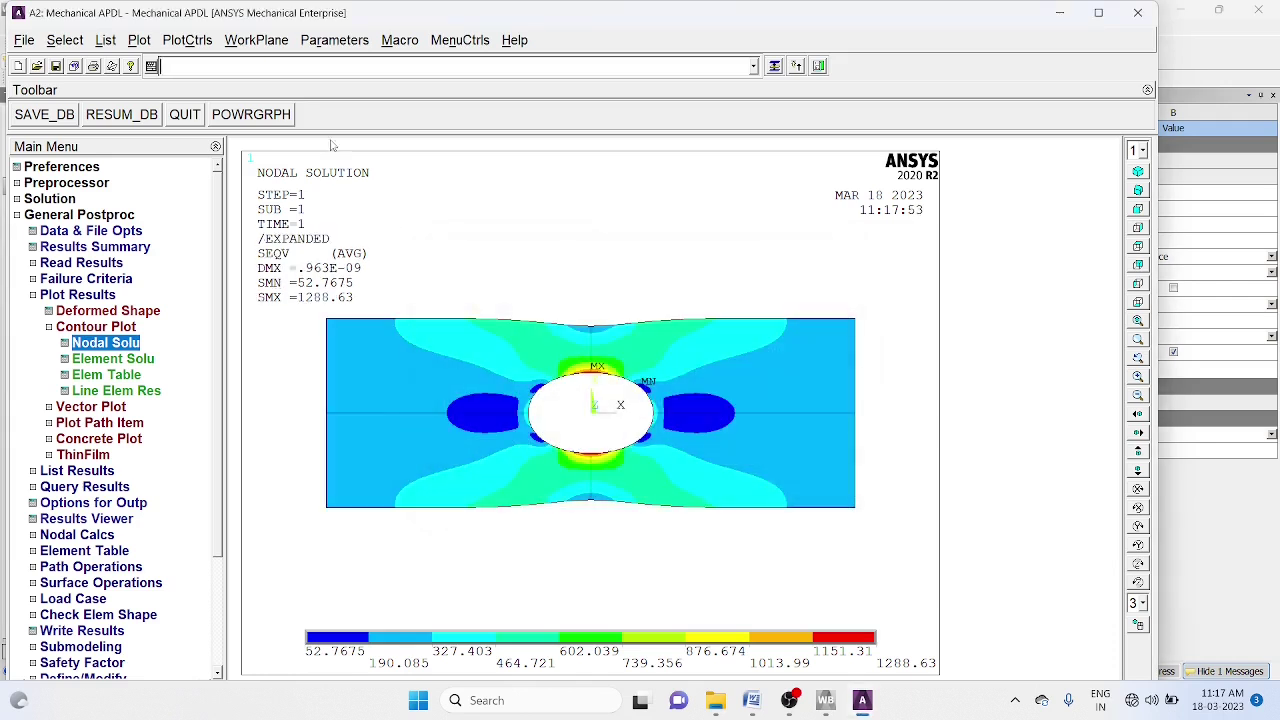
{"action": "left_click", "coordinate": [190, 40]}
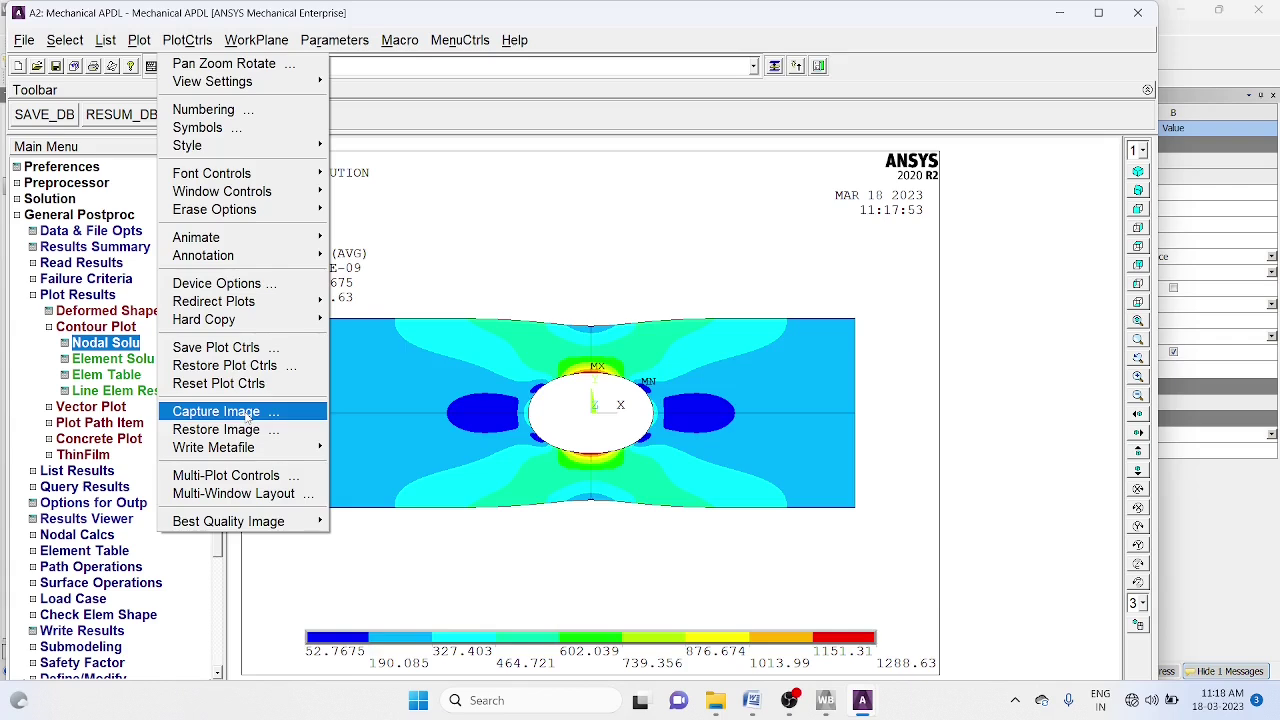
{"action": "left_click", "coordinate": [244, 411]}
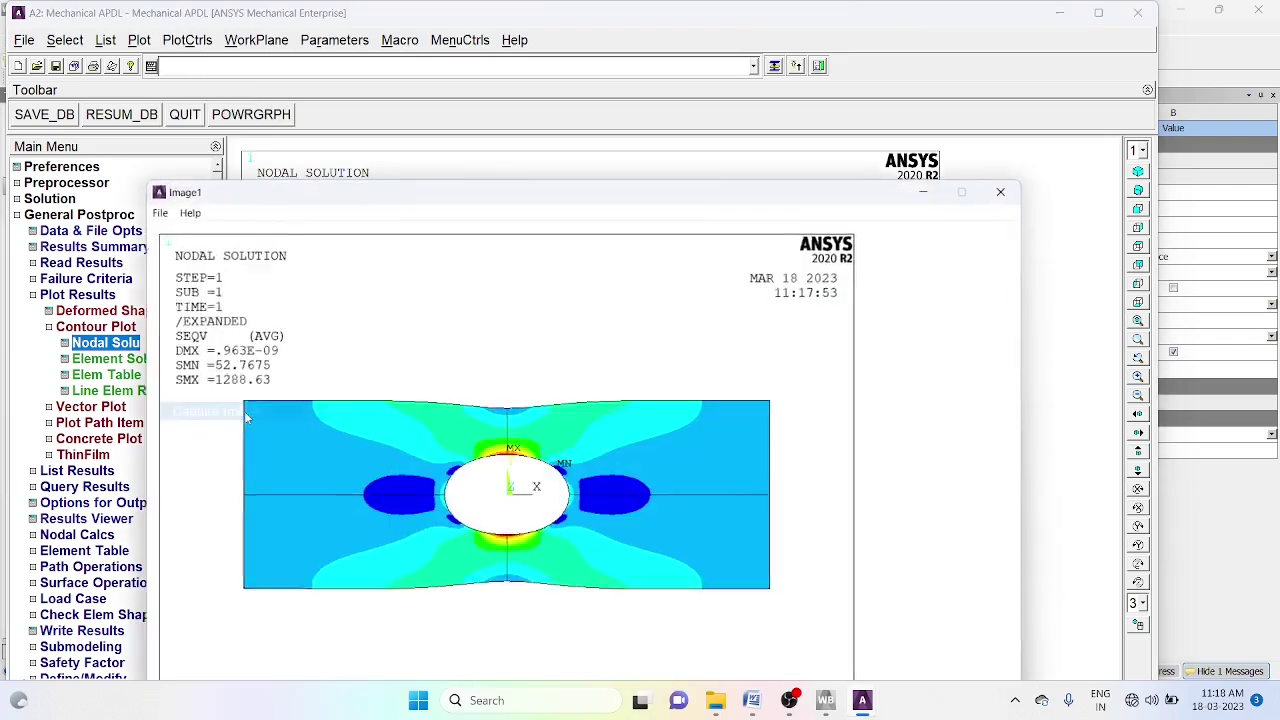
{"action": "left_click", "coordinate": [158, 212]}
{"action": "left_click", "coordinate": [192, 230]}
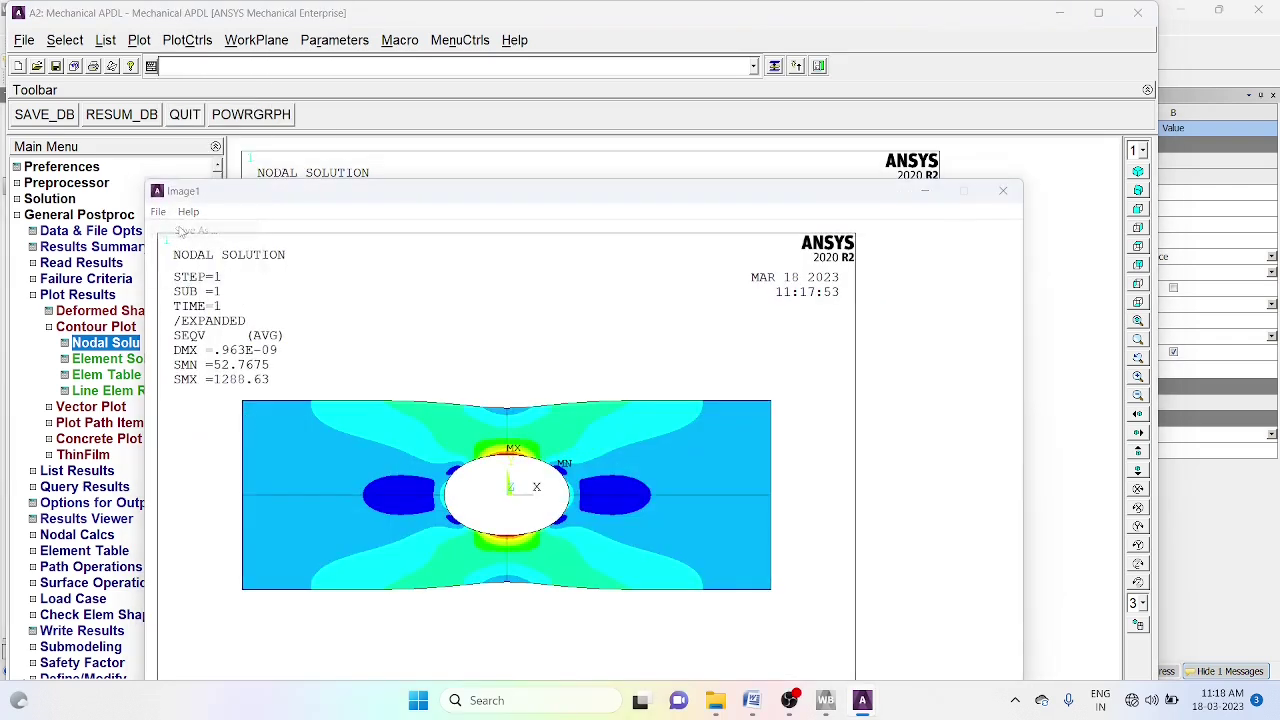
{"action": "left_click", "coordinate": [764, 232]}
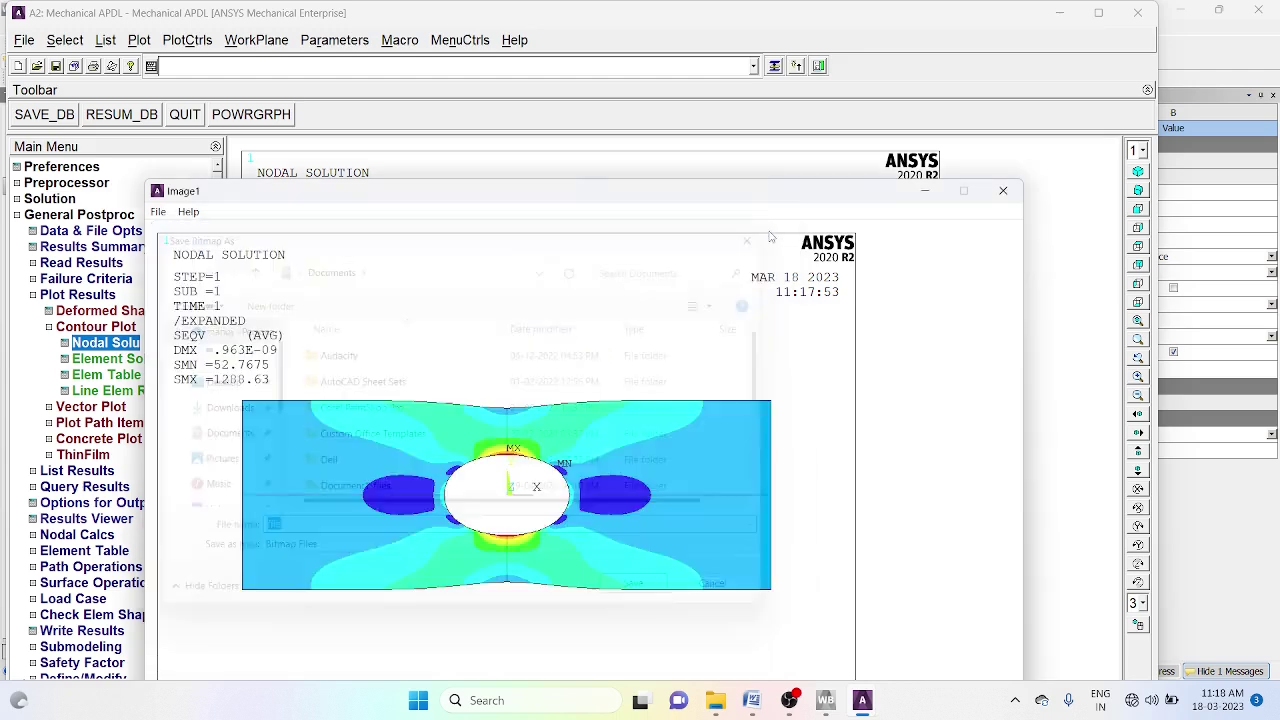
{"action": "left_click", "coordinate": [1003, 191]}
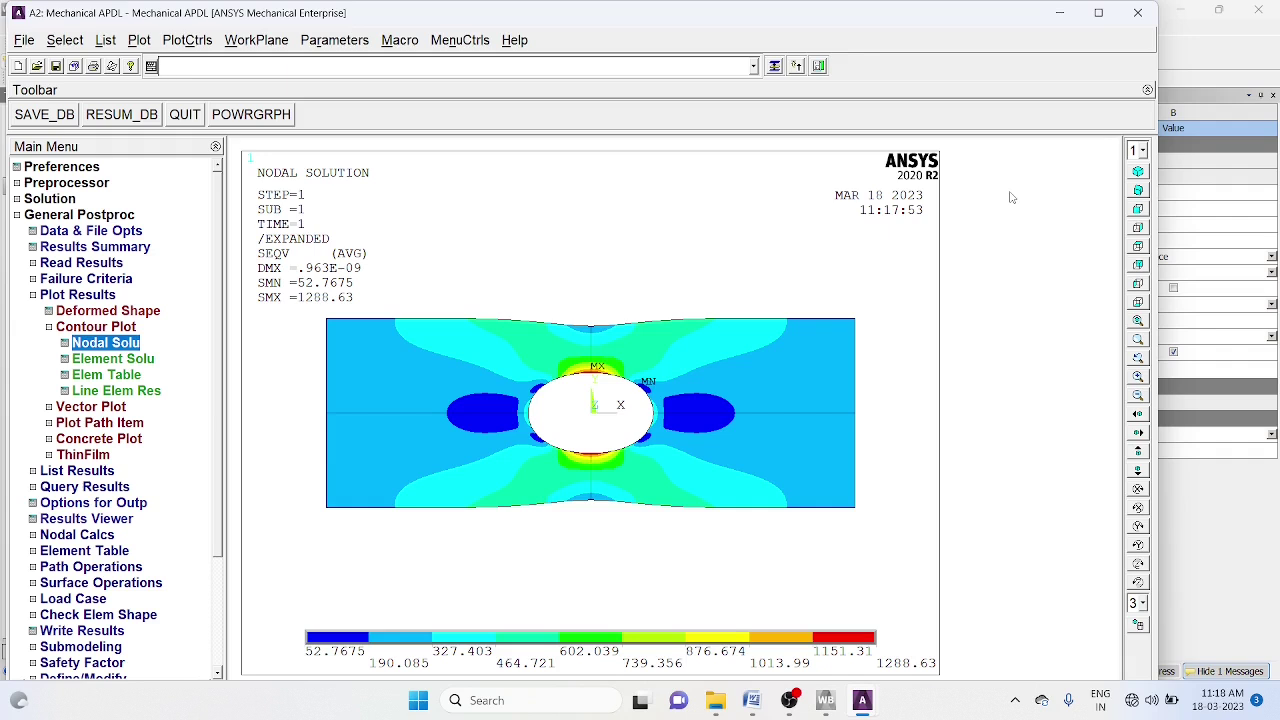
Animate the deformed results over 10 frames with 0.5 s delay, then close the Animation Controller.
{"action": "left_click", "coordinate": [188, 40]}
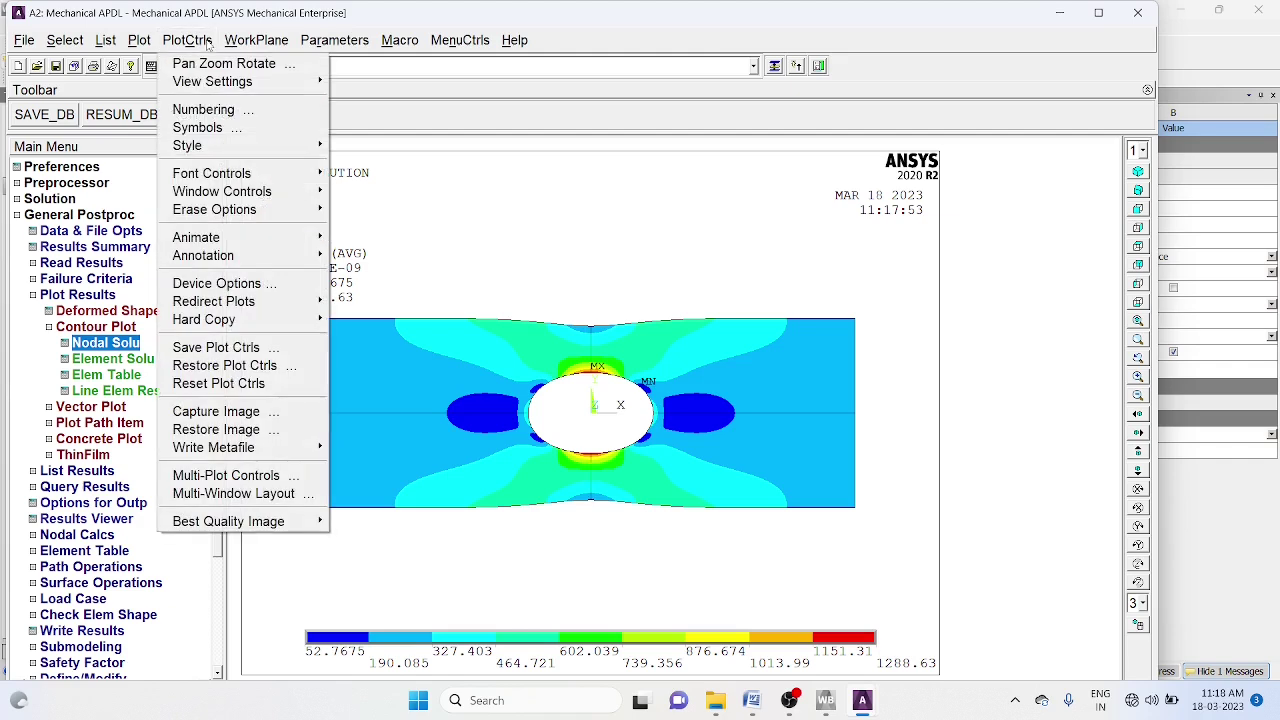
{"action": "mouse_move", "coordinate": [206, 239]}
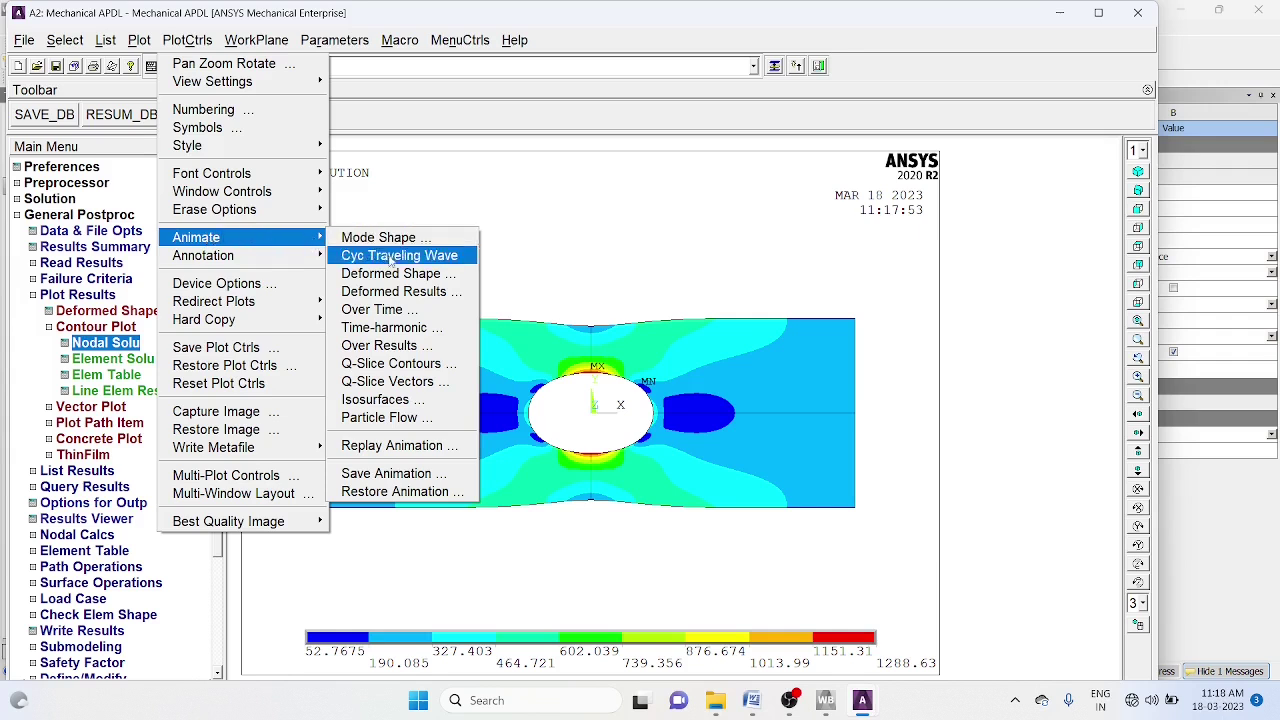
{"action": "left_click", "coordinate": [430, 297]}
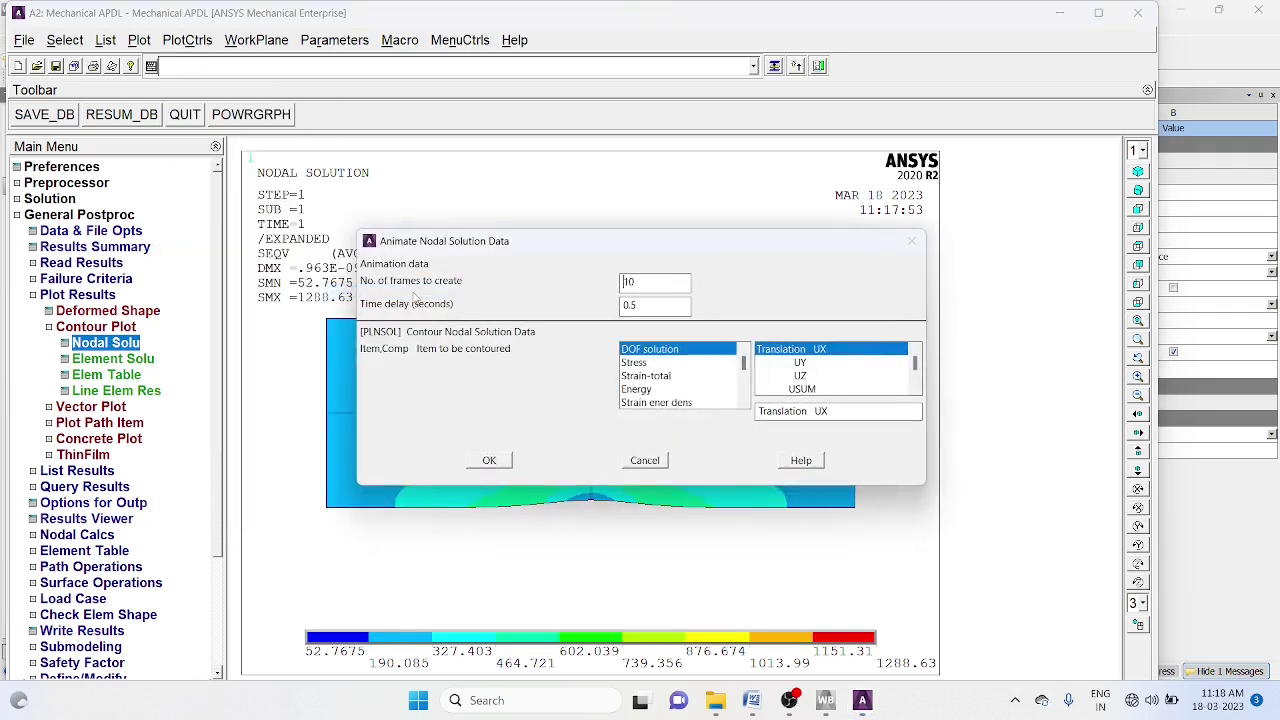
{"action": "left_click", "coordinate": [489, 461]}
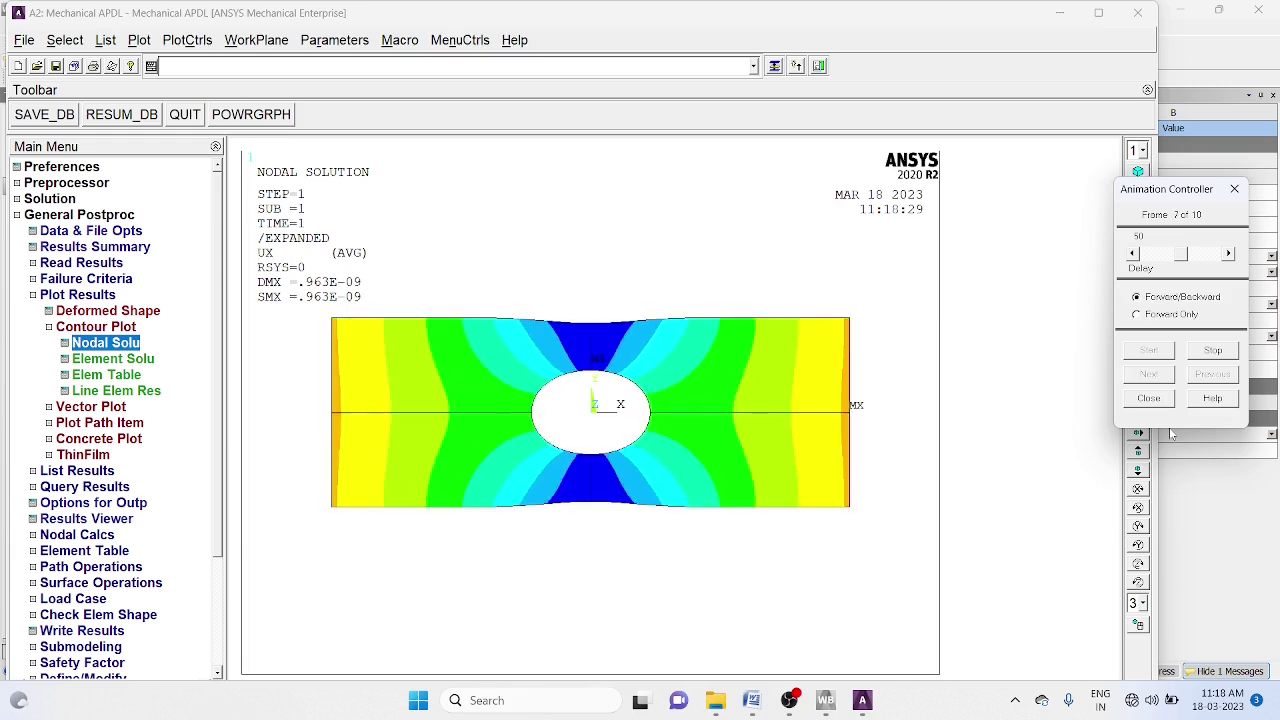
{"action": "left_click", "coordinate": [1157, 398]}
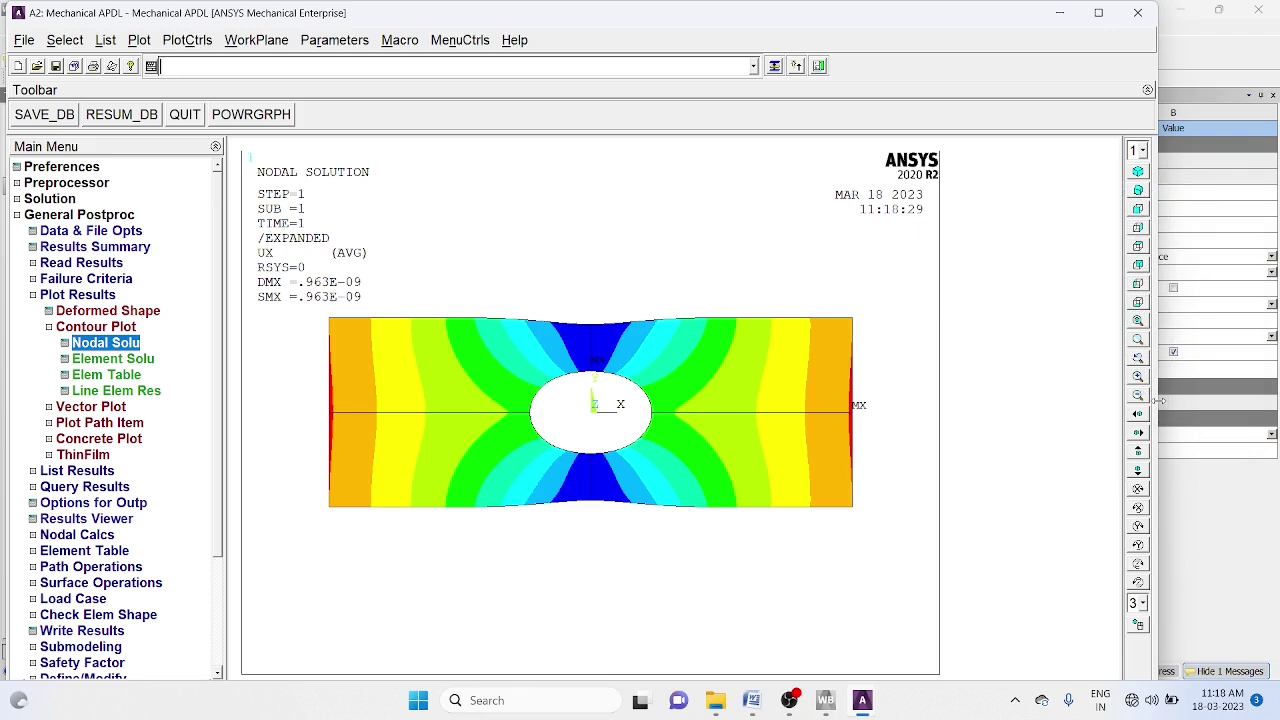